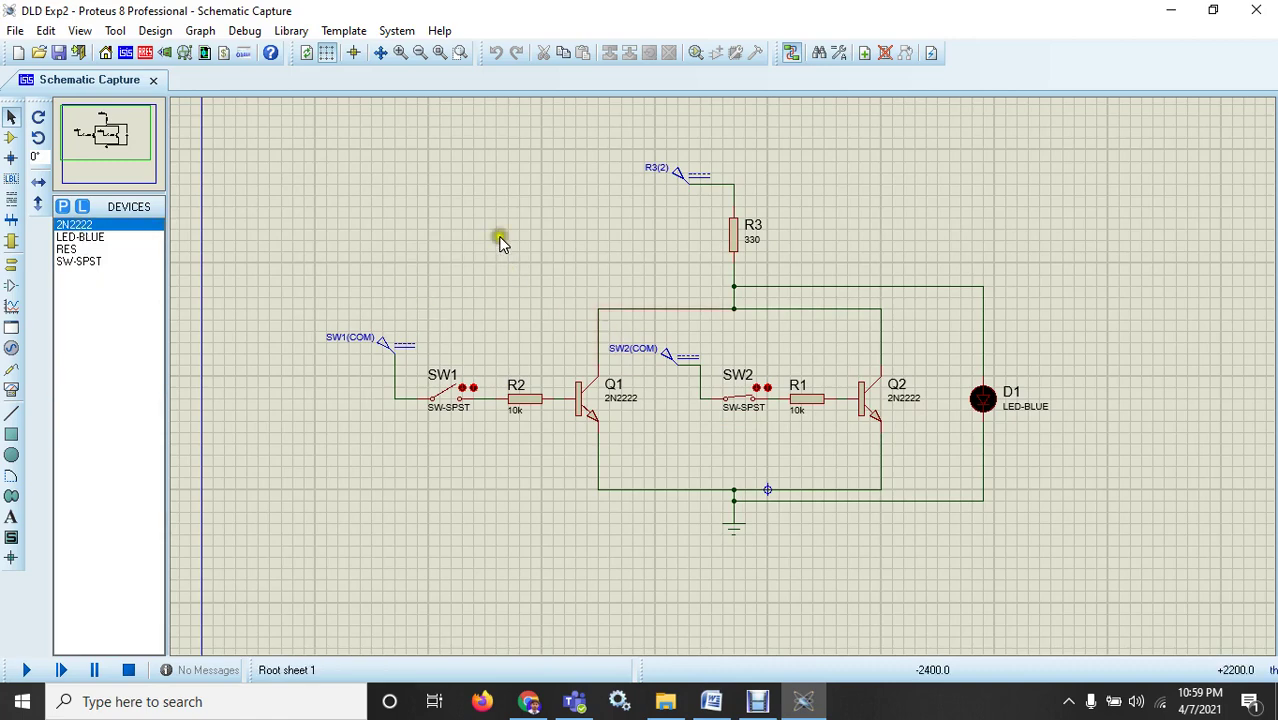
Place two 2N2222 transistors above the existing circuit and wire their collectors together.
{"action": "left_click", "coordinate": [83, 226]}
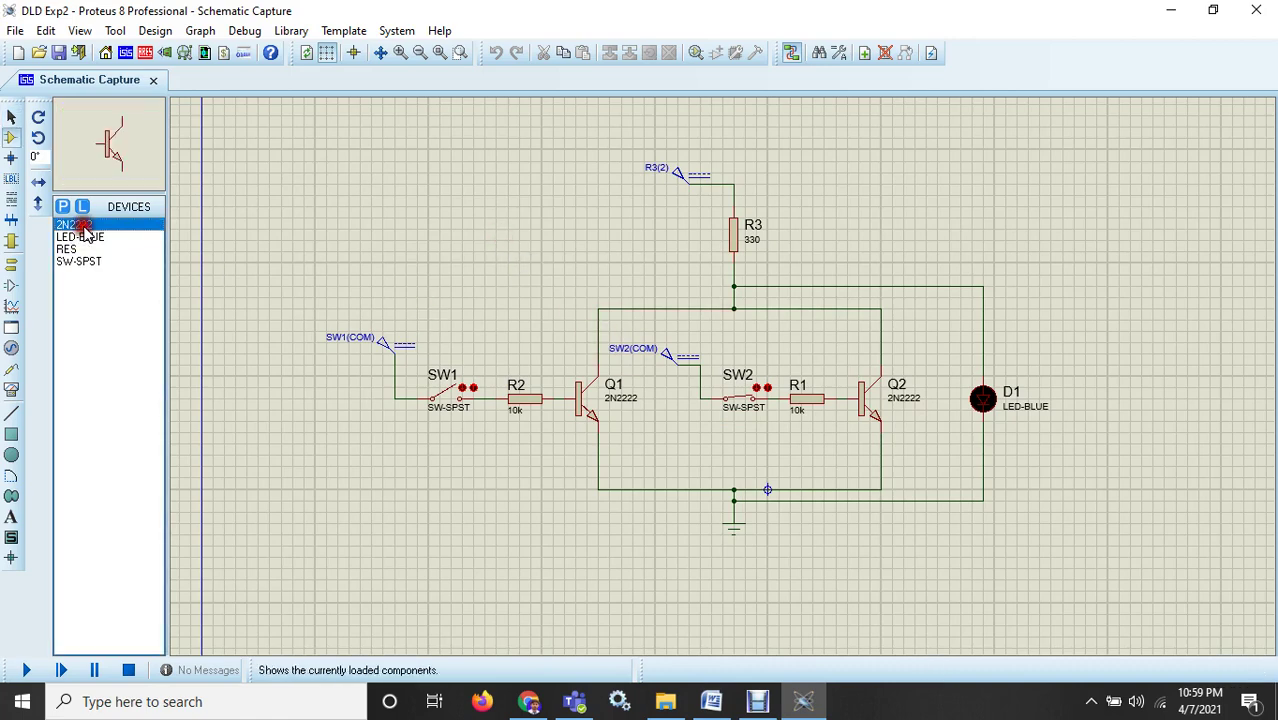
{"action": "left_click", "coordinate": [446, 251]}
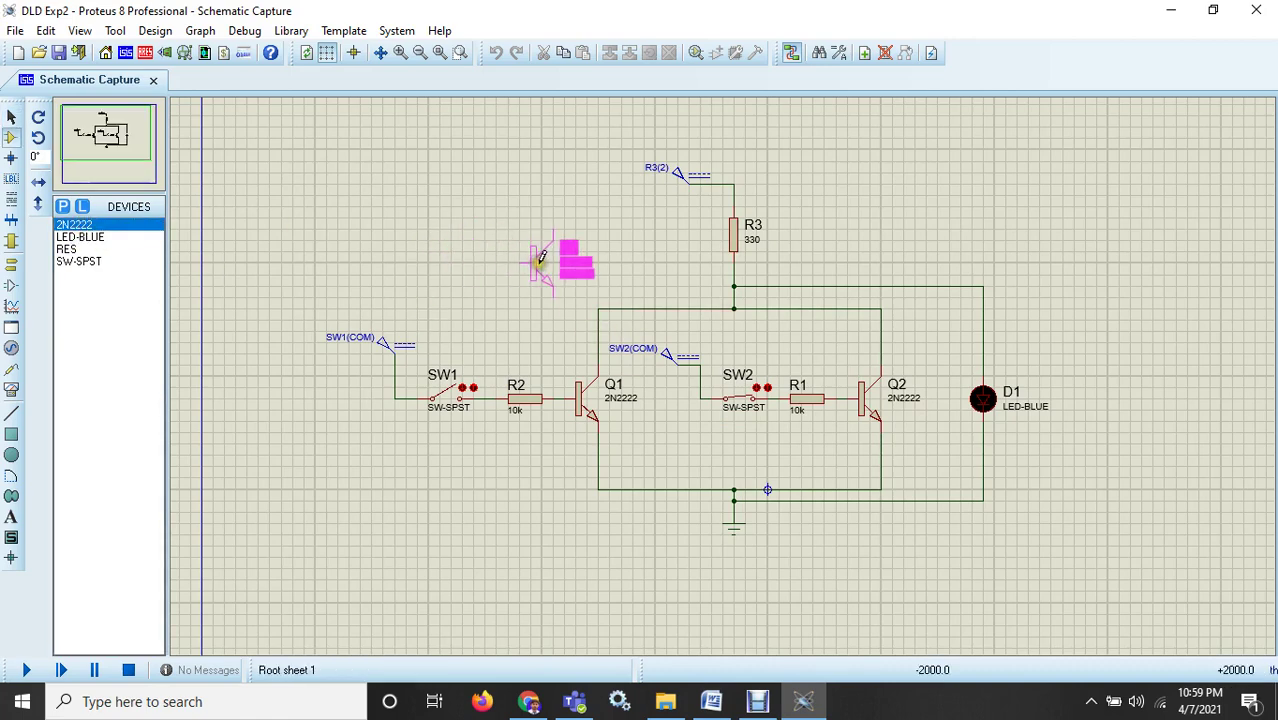
{"action": "left_click", "coordinate": [495, 180]}
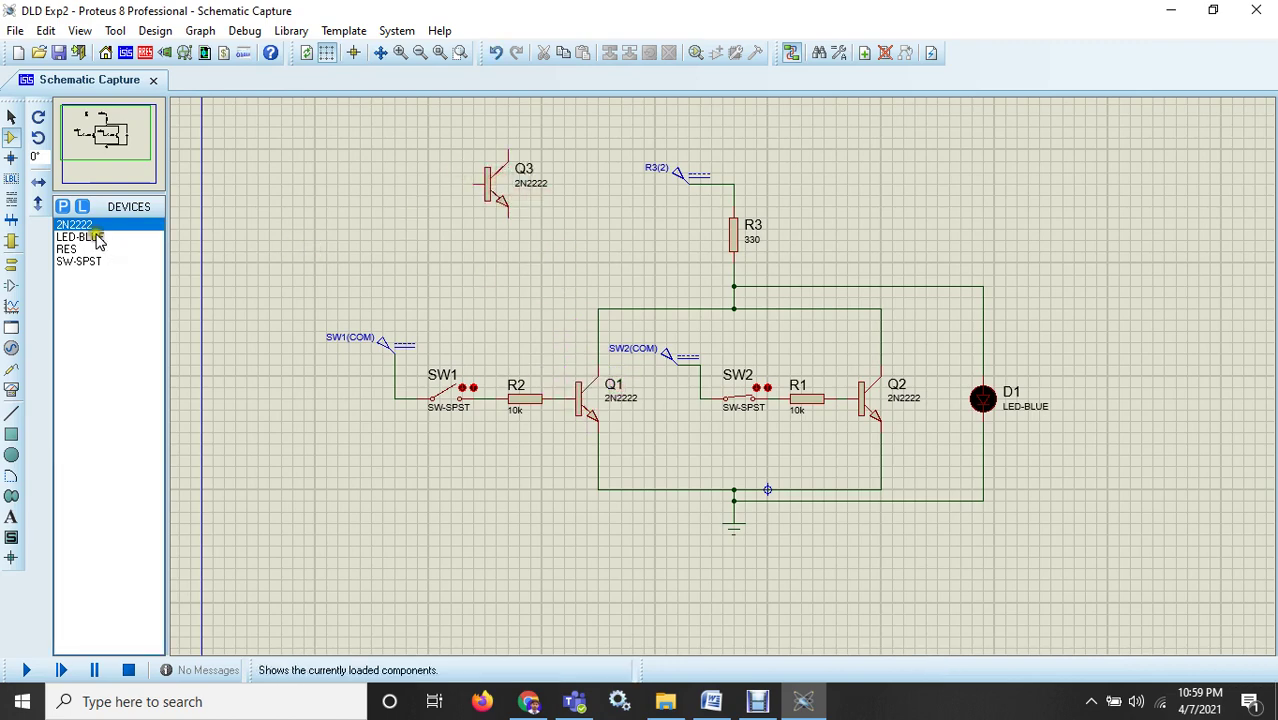
{"action": "left_click", "coordinate": [925, 167]}
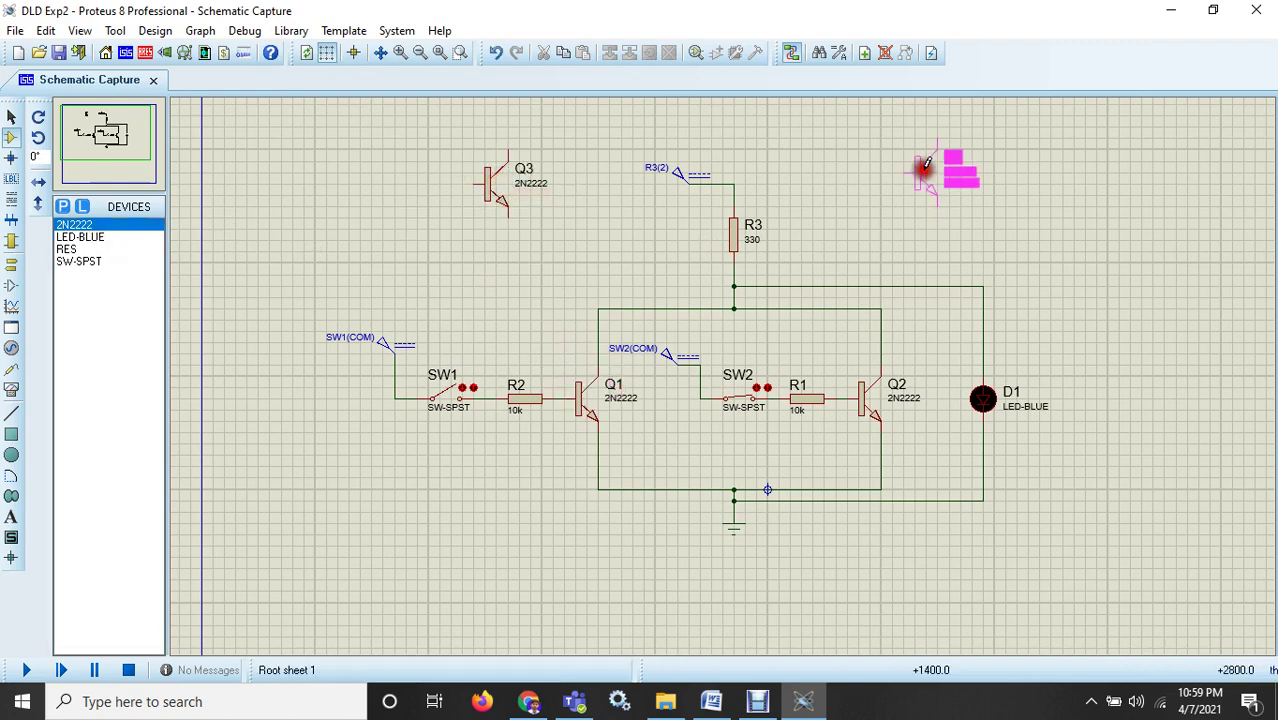
{"action": "left_click", "coordinate": [905, 172]}
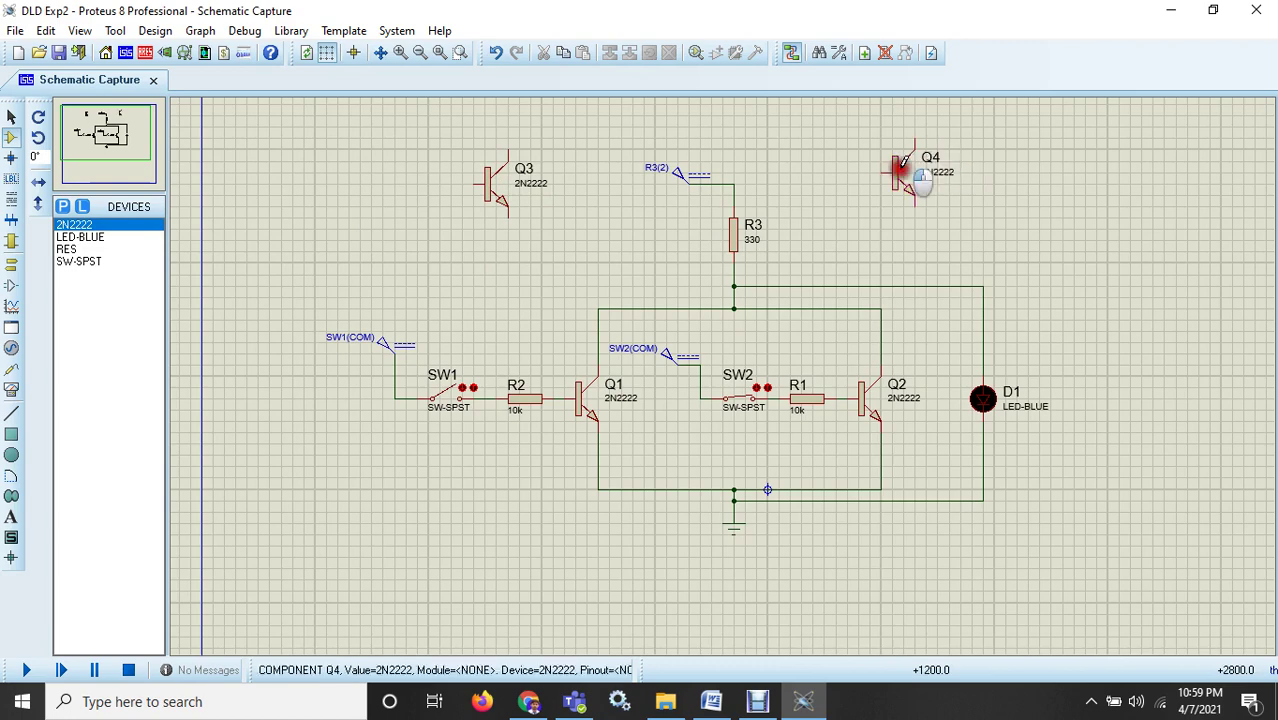
{"action": "left_click", "coordinate": [509, 143]}
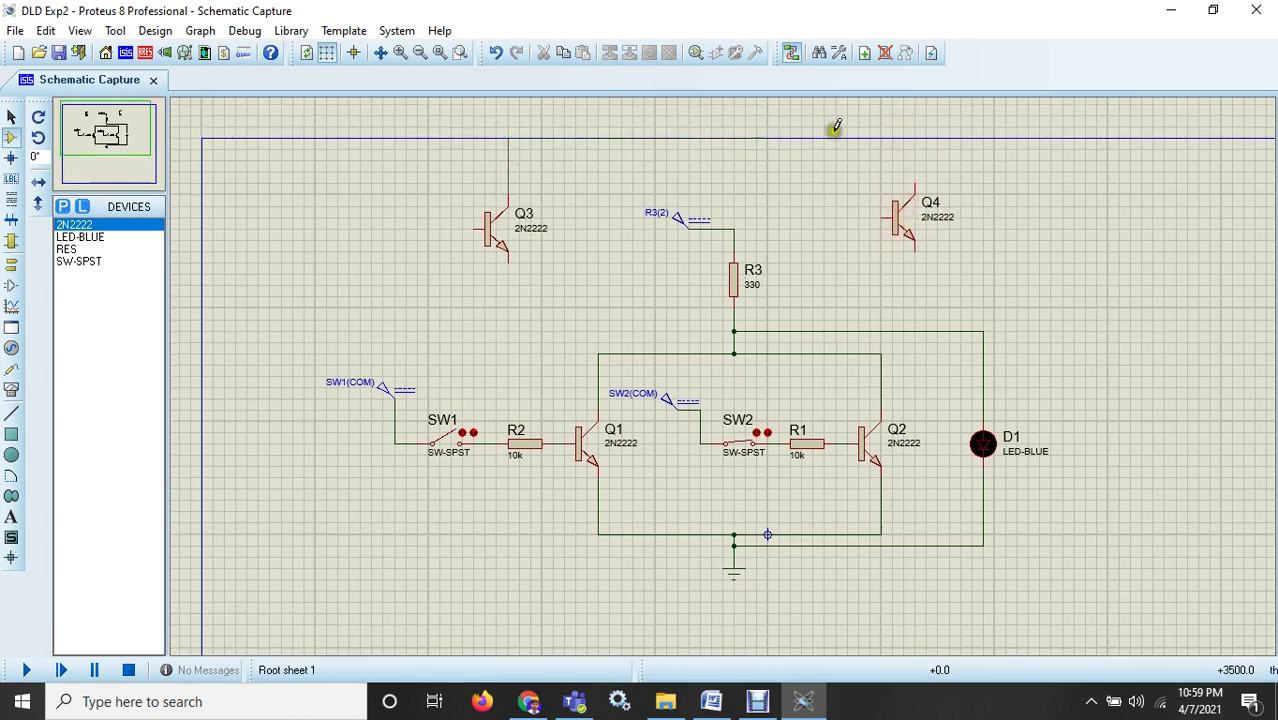
{"action": "left_click", "coordinate": [917, 173]}
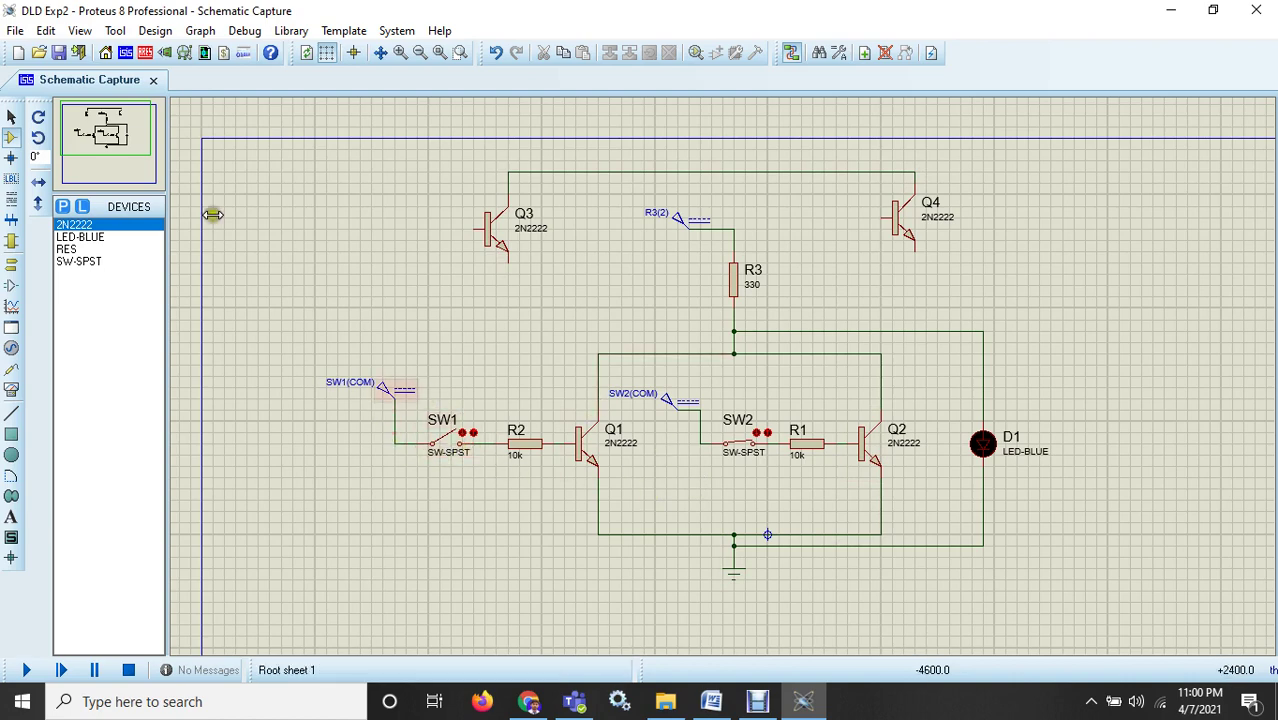
Delete the entire circuit from the schematic sheet.
{"action": "left_click", "coordinate": [12, 117]}
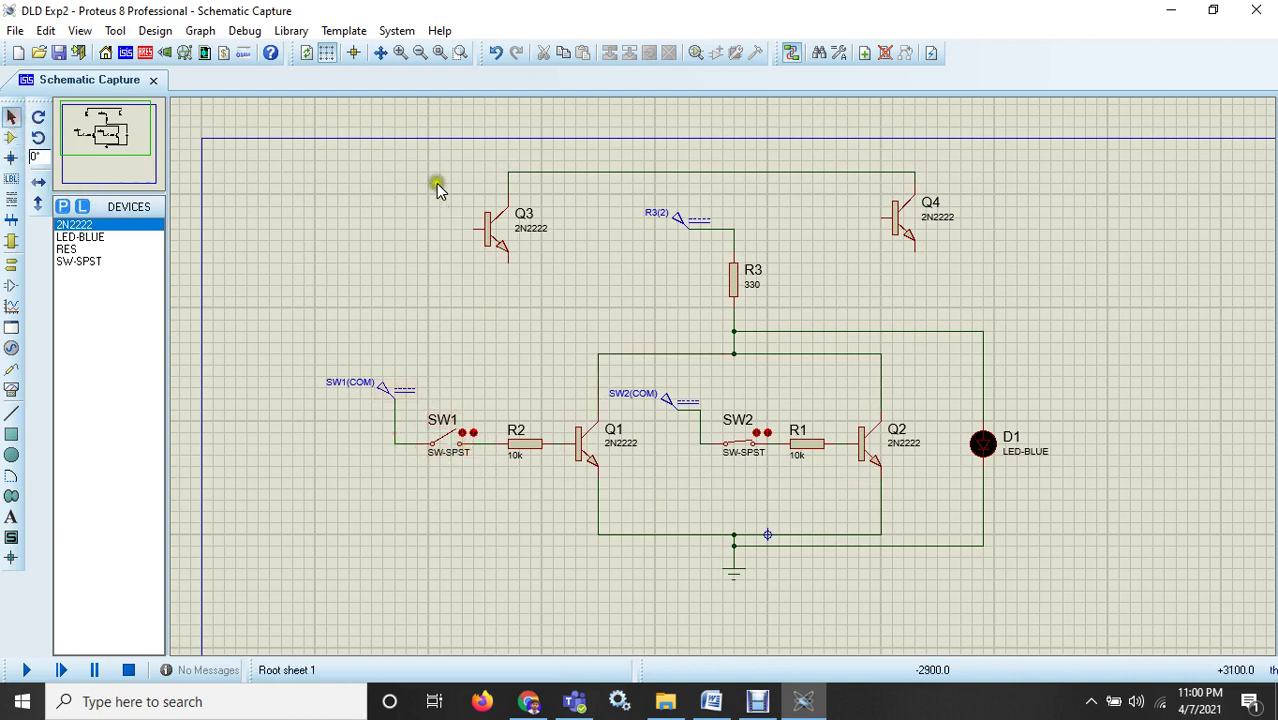
{"action": "left_click_drag", "start_coordinate": [314, 184], "coordinate": [1084, 580]}
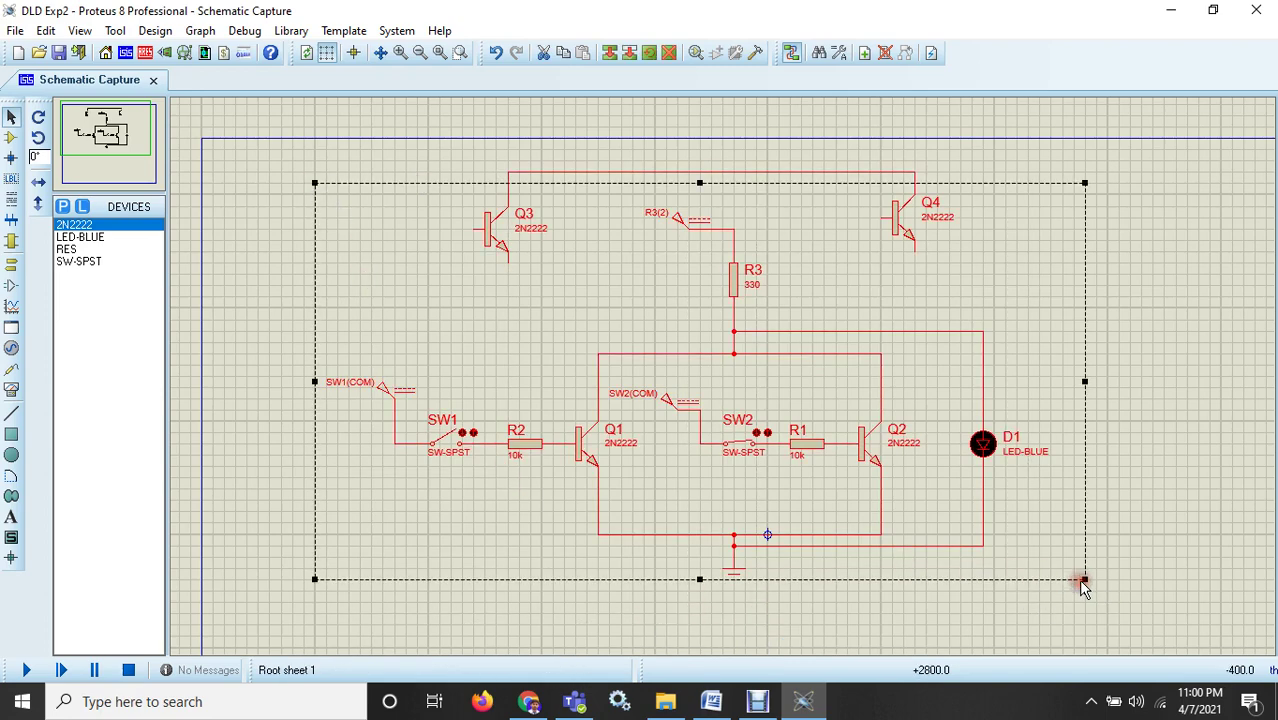
{"action": "key", "text": "Delete"}
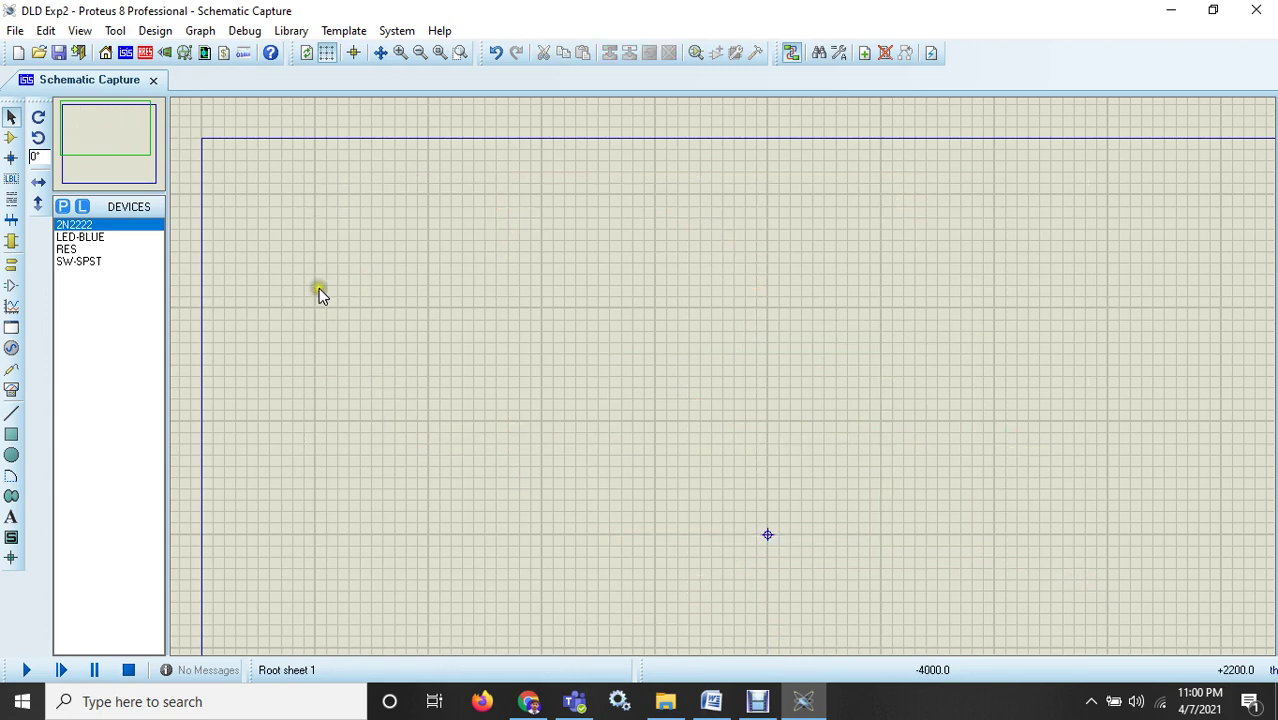
Place two 2N2222 transistors side by side on the empty sheet, level with each other.
{"action": "left_click", "coordinate": [105, 222]}
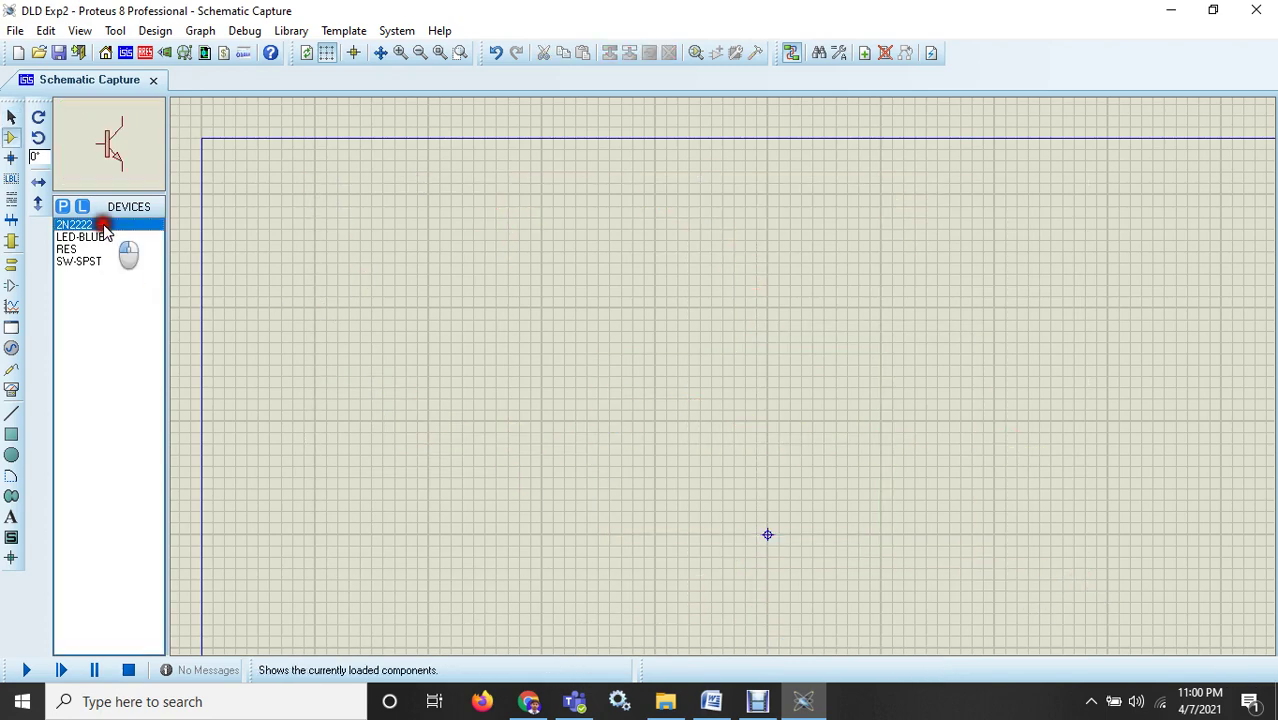
{"action": "left_click", "coordinate": [597, 400]}
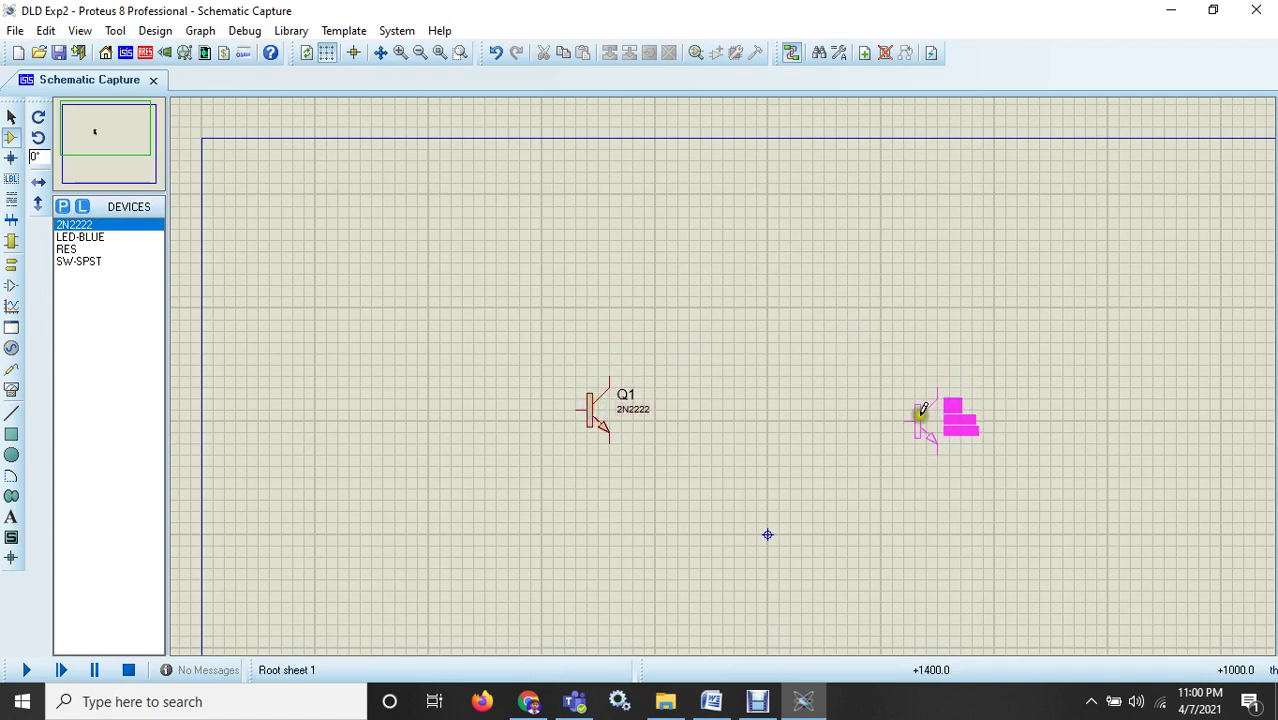
{"action": "left_click", "coordinate": [916, 403]}
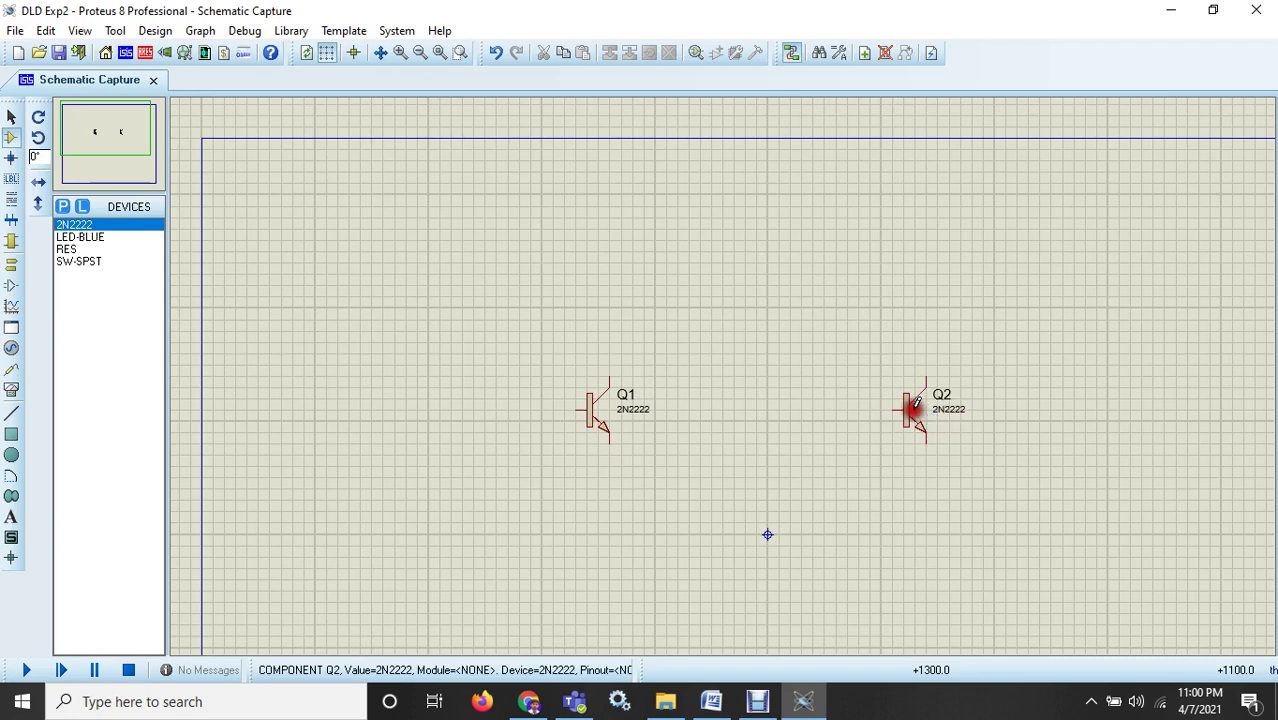
Wire the collectors of Q1 and Q2 together above the transistors and their emitters together below.
{"action": "left_click", "coordinate": [610, 369]}
{"action": "left_click", "coordinate": [609, 308]}
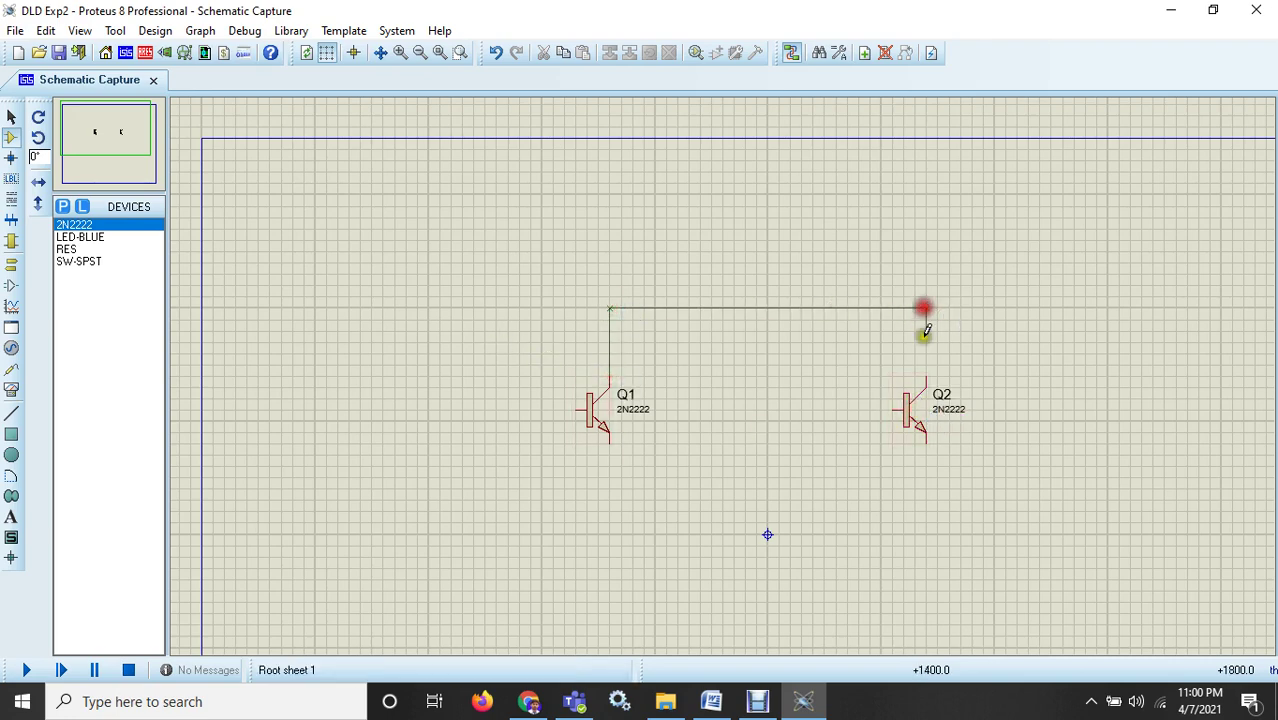
{"action": "left_click", "coordinate": [925, 370]}
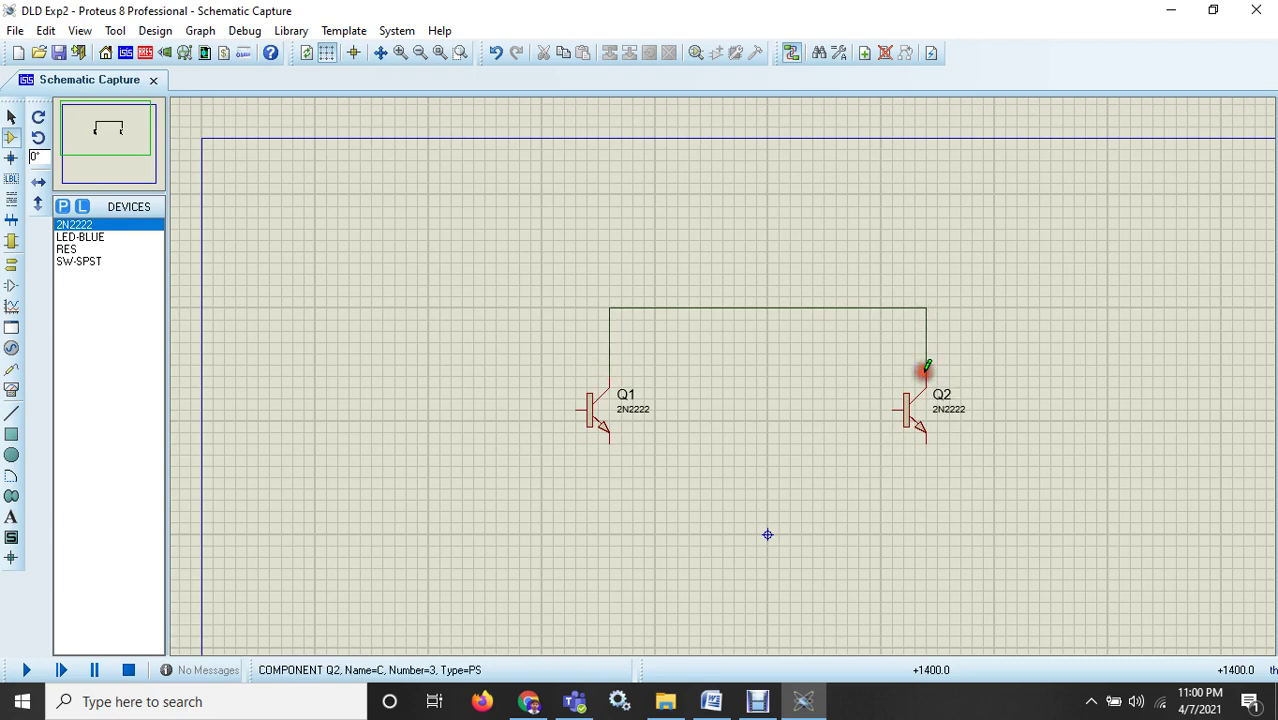
{"action": "left_click", "coordinate": [927, 436]}
{"action": "left_click", "coordinate": [928, 509]}
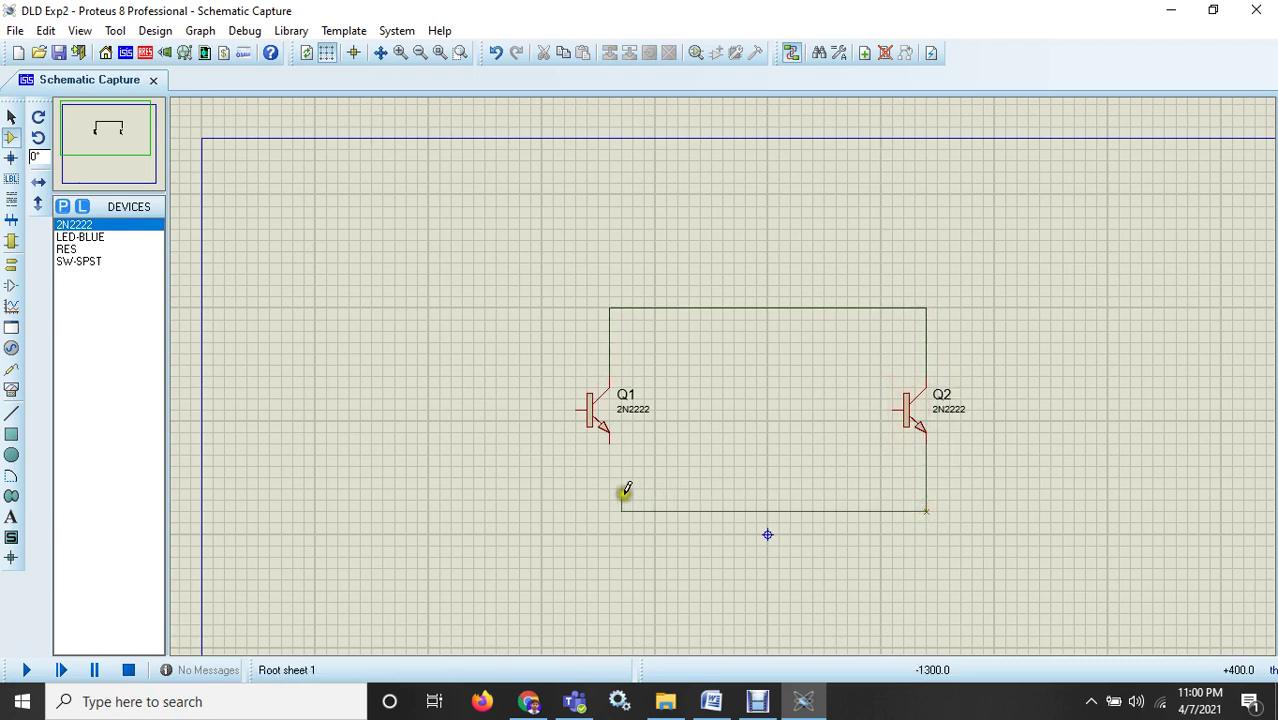
{"action": "left_click", "coordinate": [609, 433]}
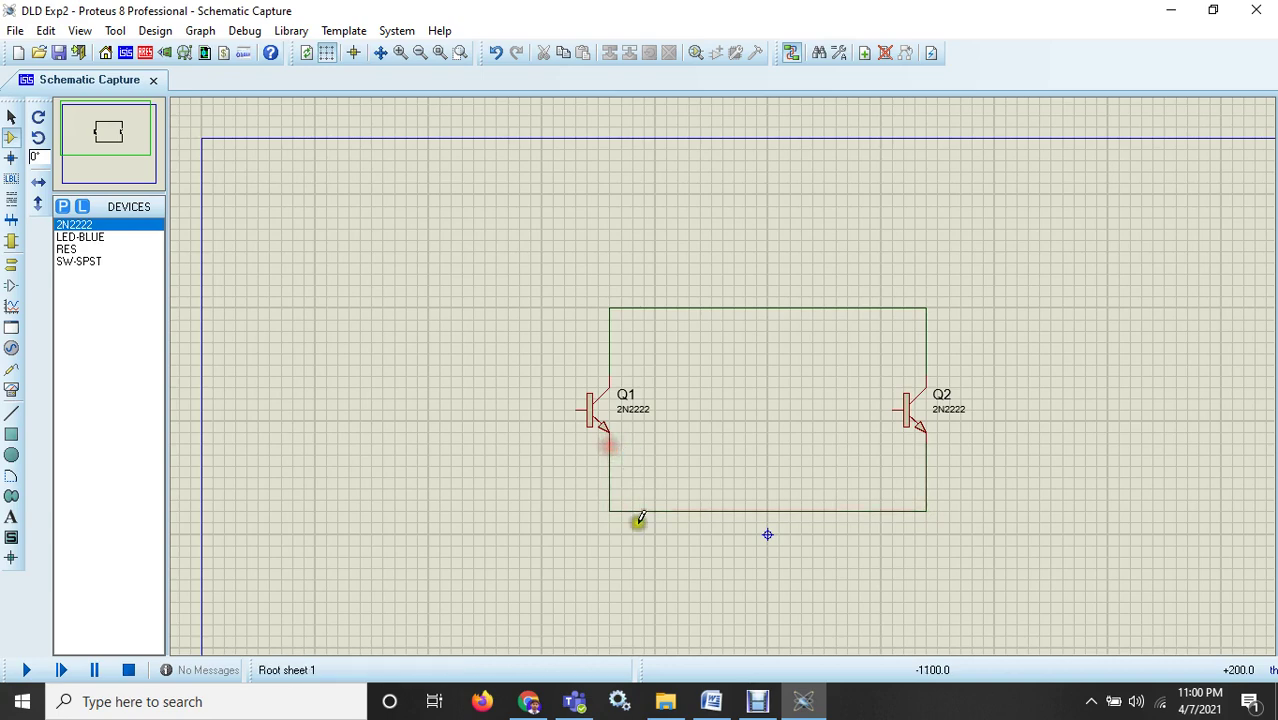
Place a RES resistor in front of each transistor and wire it to the base of Q2 and Q1.
{"action": "left_click", "coordinate": [70, 250]}
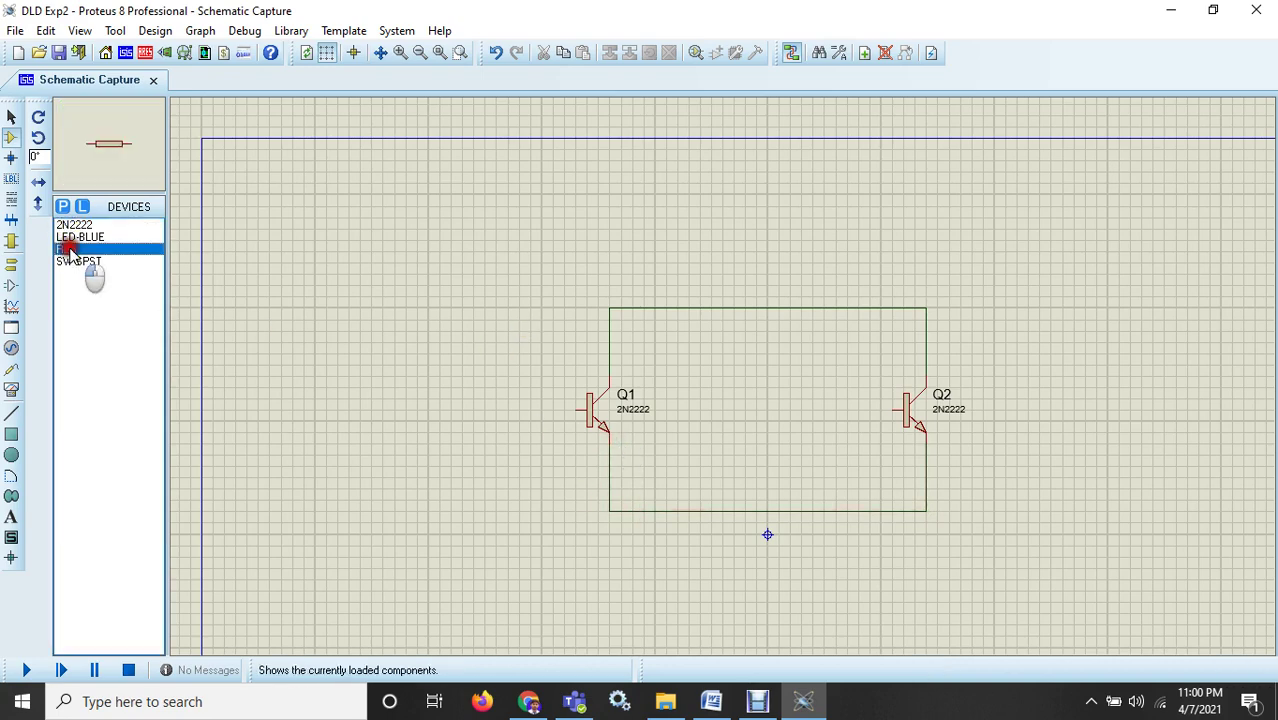
{"action": "left_click", "coordinate": [836, 405]}
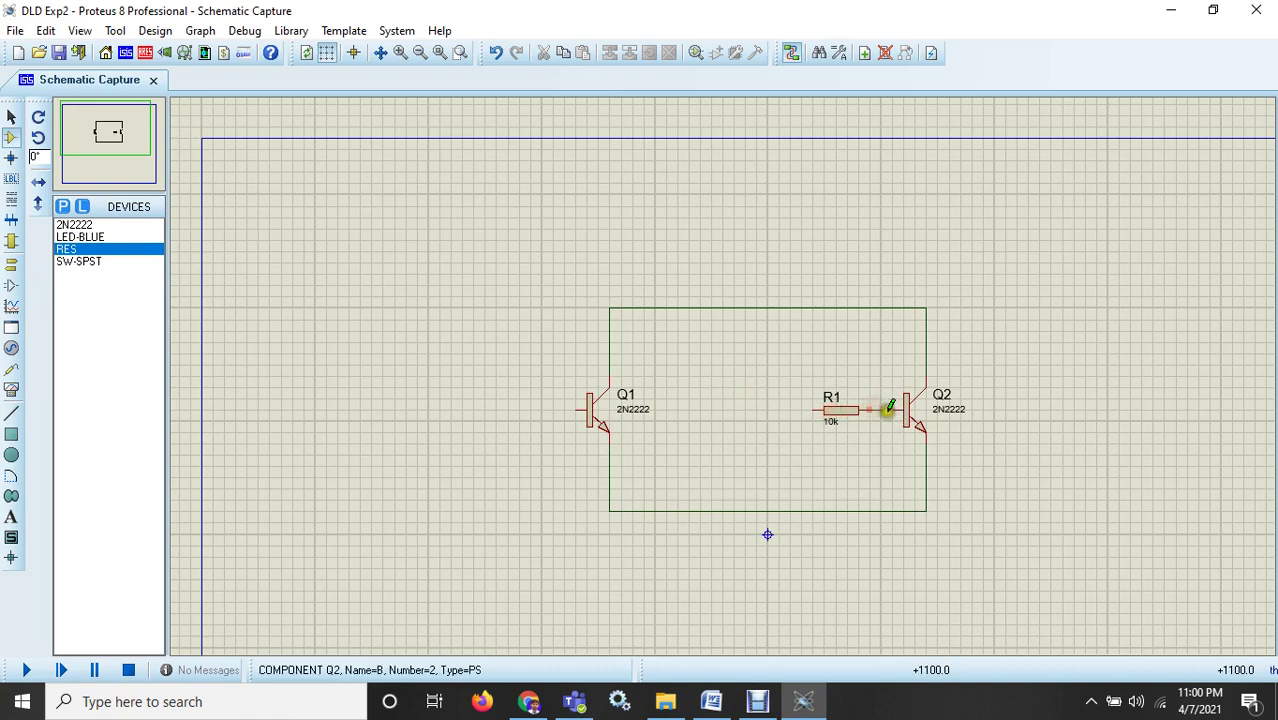
{"action": "left_click", "coordinate": [889, 408]}
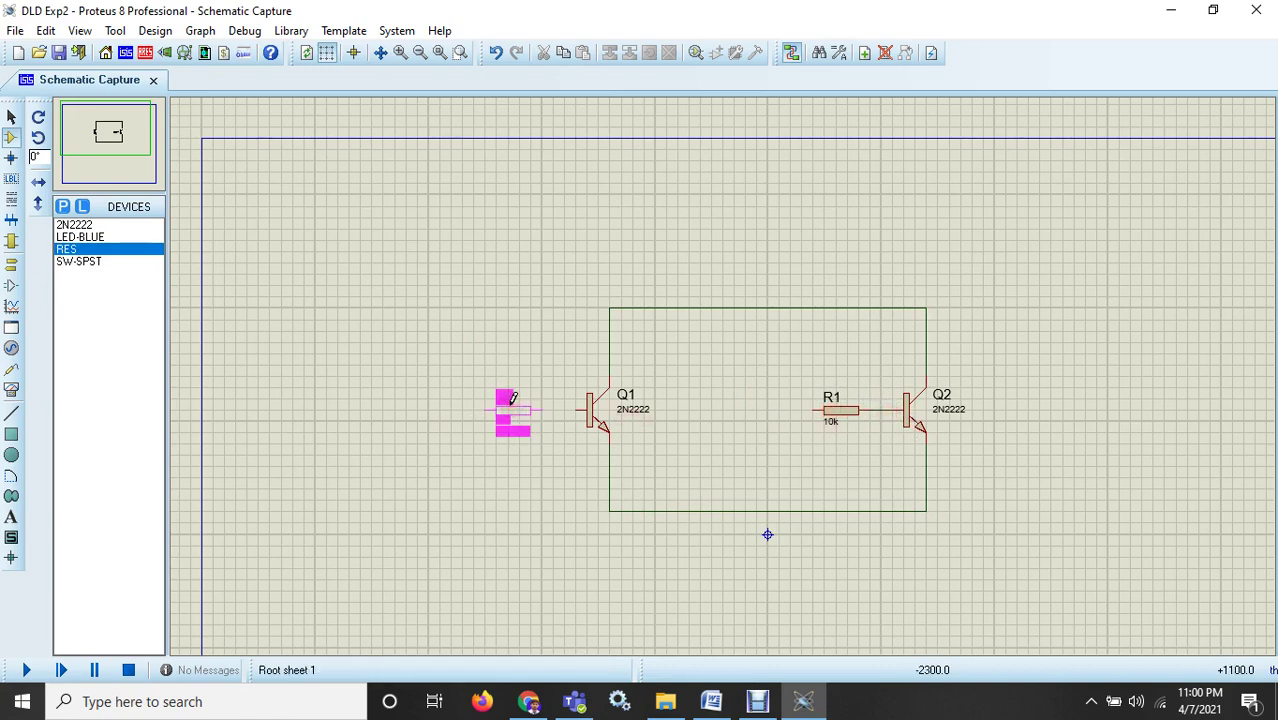
{"action": "left_click", "coordinate": [520, 405]}
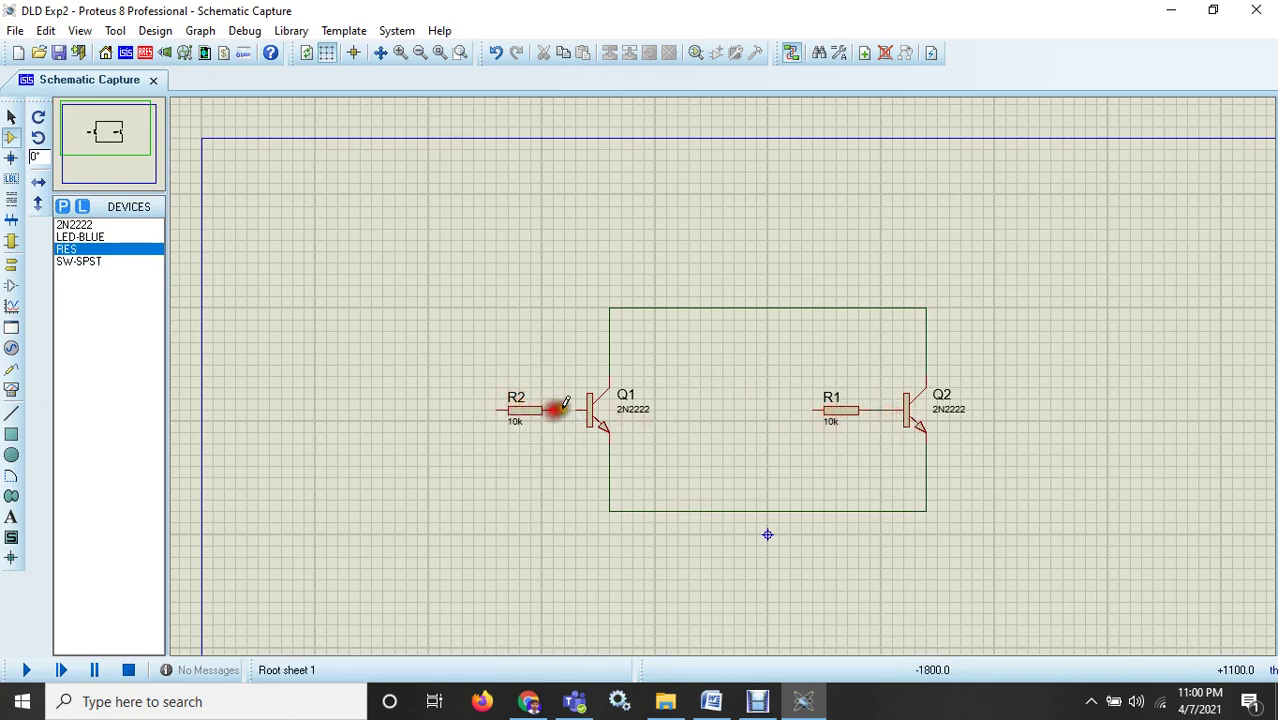
{"action": "left_click", "coordinate": [556, 409]}
{"action": "left_click", "coordinate": [588, 409]}
Place an SW-SPST switch in front of each base resistor and connect it to R1 and R2.
{"action": "left_click", "coordinate": [86, 262]}
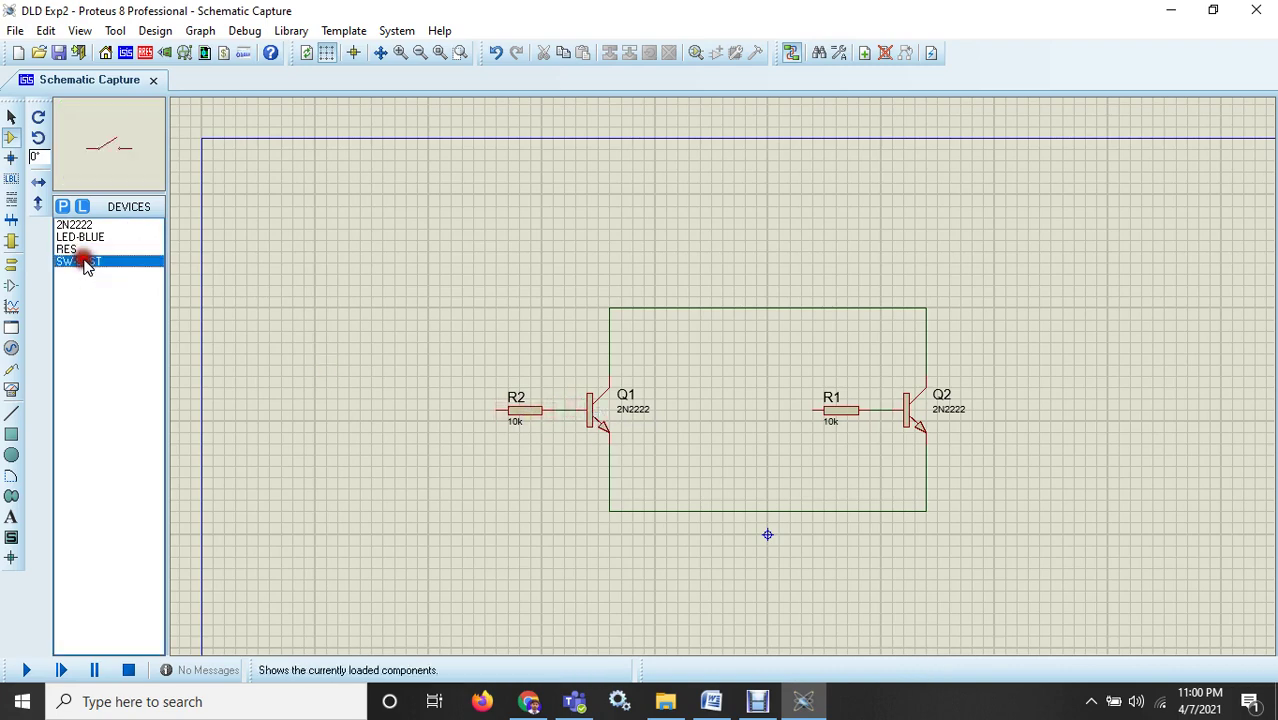
{"action": "left_click", "coordinate": [727, 405]}
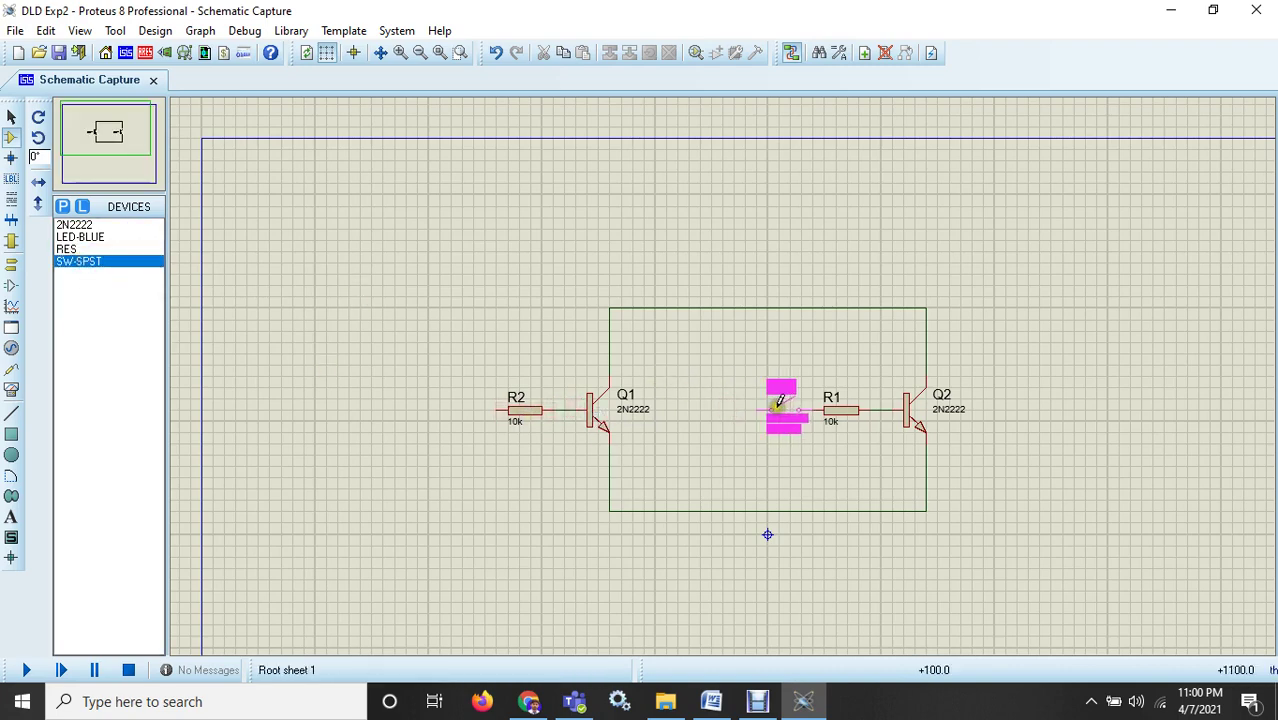
{"action": "left_click", "coordinate": [776, 405]}
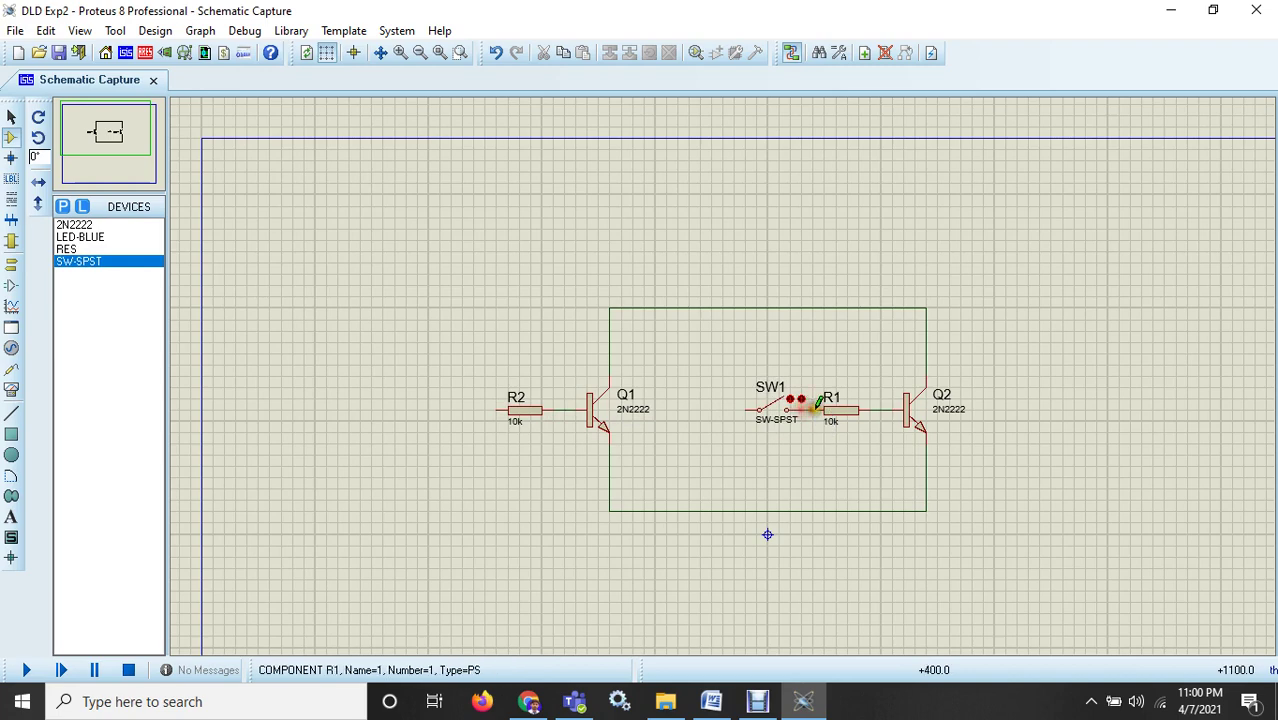
{"action": "left_click", "coordinate": [440, 408]}
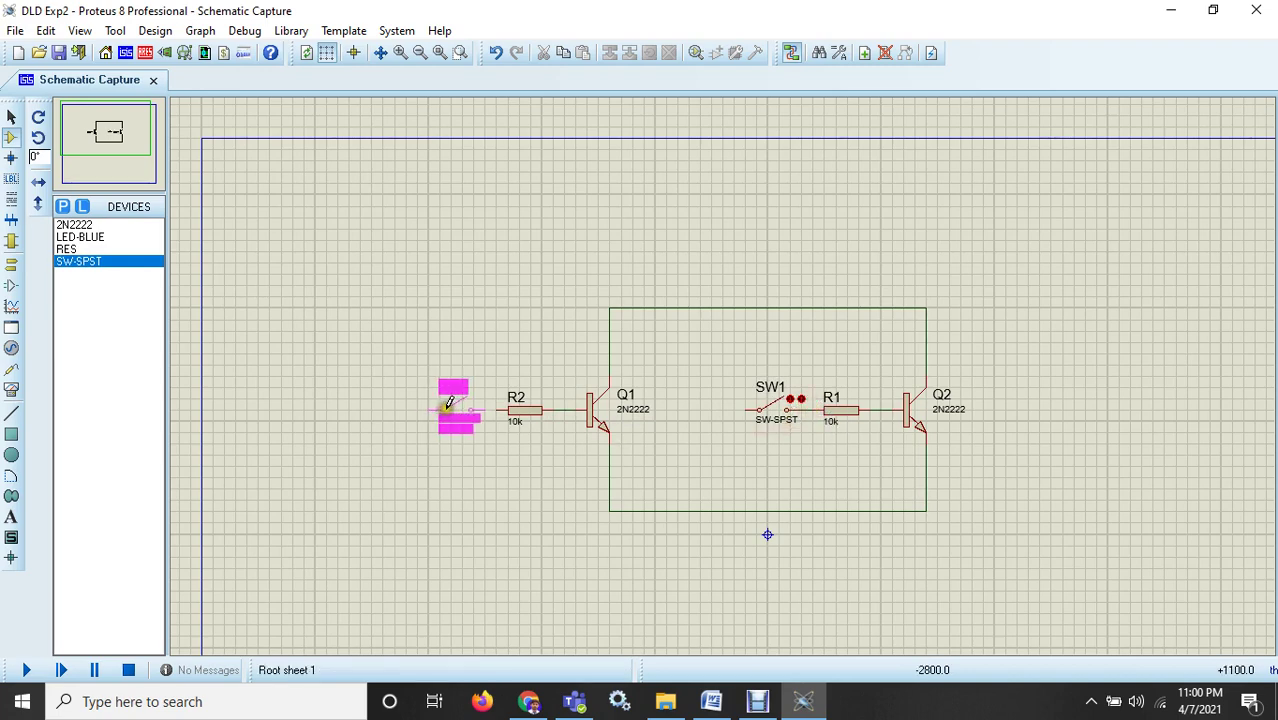
{"action": "left_click", "coordinate": [444, 406]}
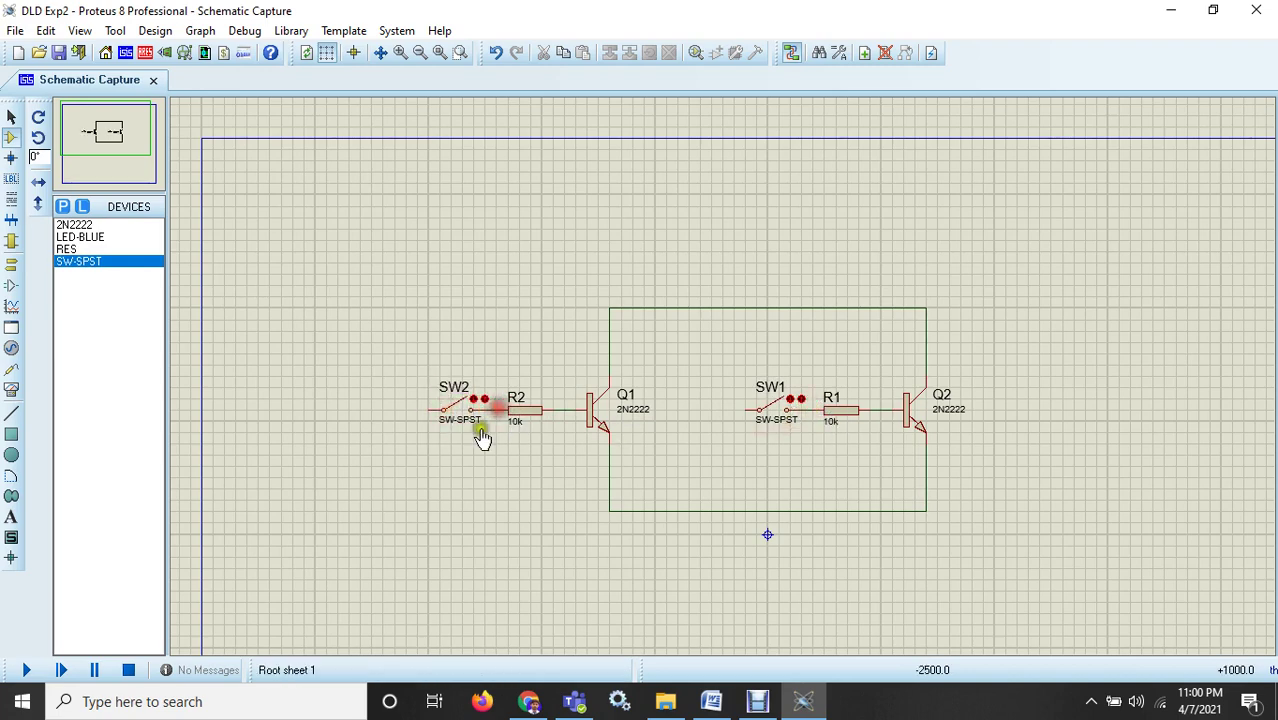
Place a LED-BLUE upright beside transistor Q2, on the side away from Q1.
{"action": "left_click", "coordinate": [78, 239]}
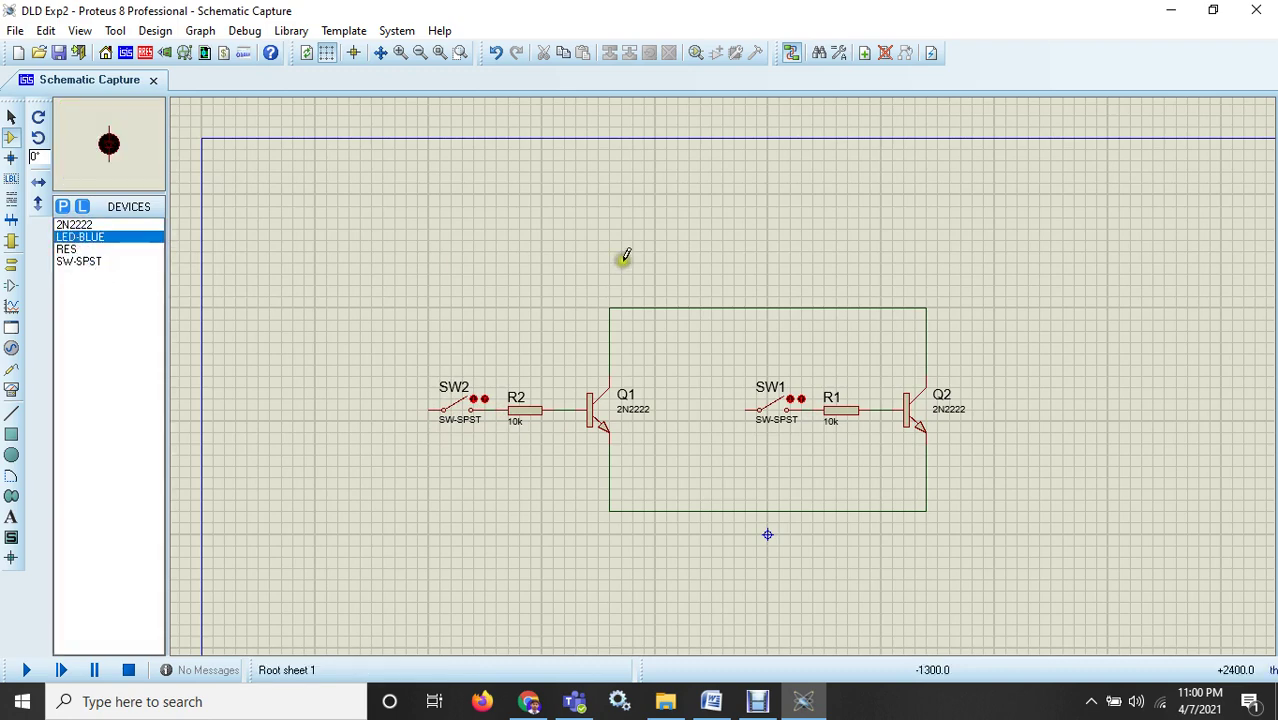
{"action": "left_click", "coordinate": [1074, 363]}
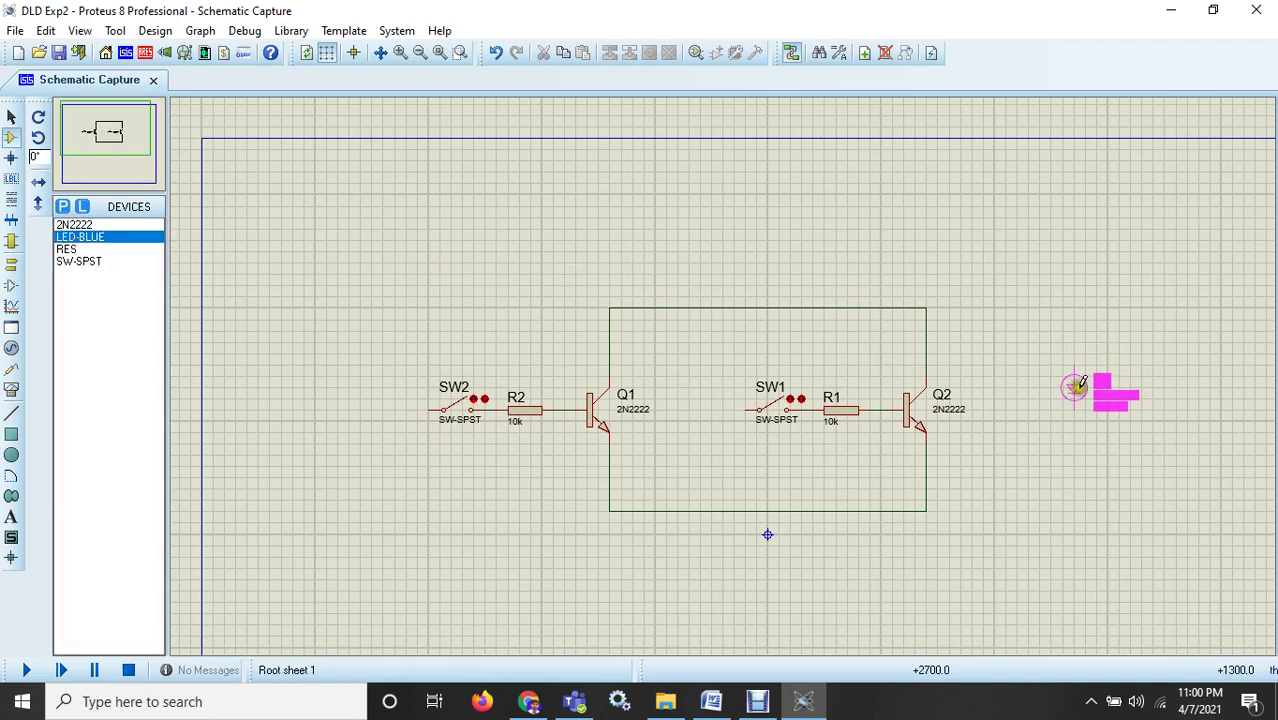
{"action": "left_click", "coordinate": [1075, 385]}
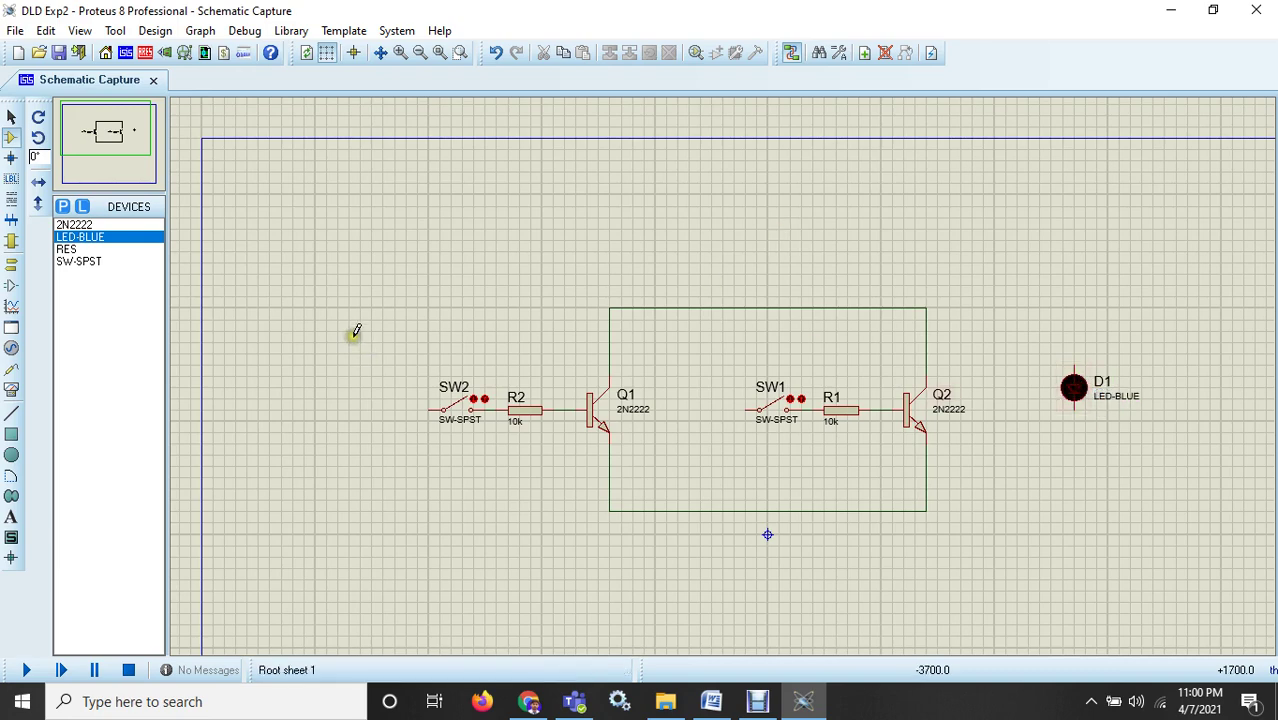
Place a GROUND terminal below the circuit and wire it to the middle of the common emitter line.
{"action": "left_click", "coordinate": [11, 268]}
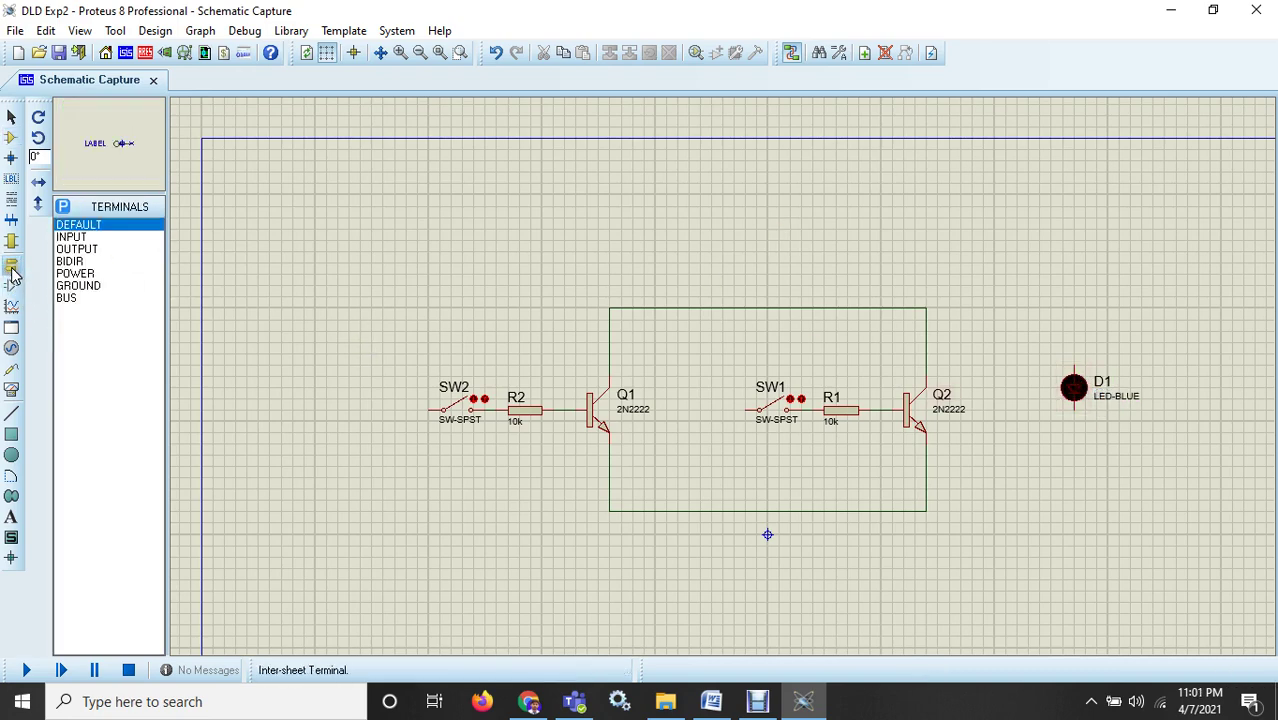
{"action": "left_click", "coordinate": [78, 285]}
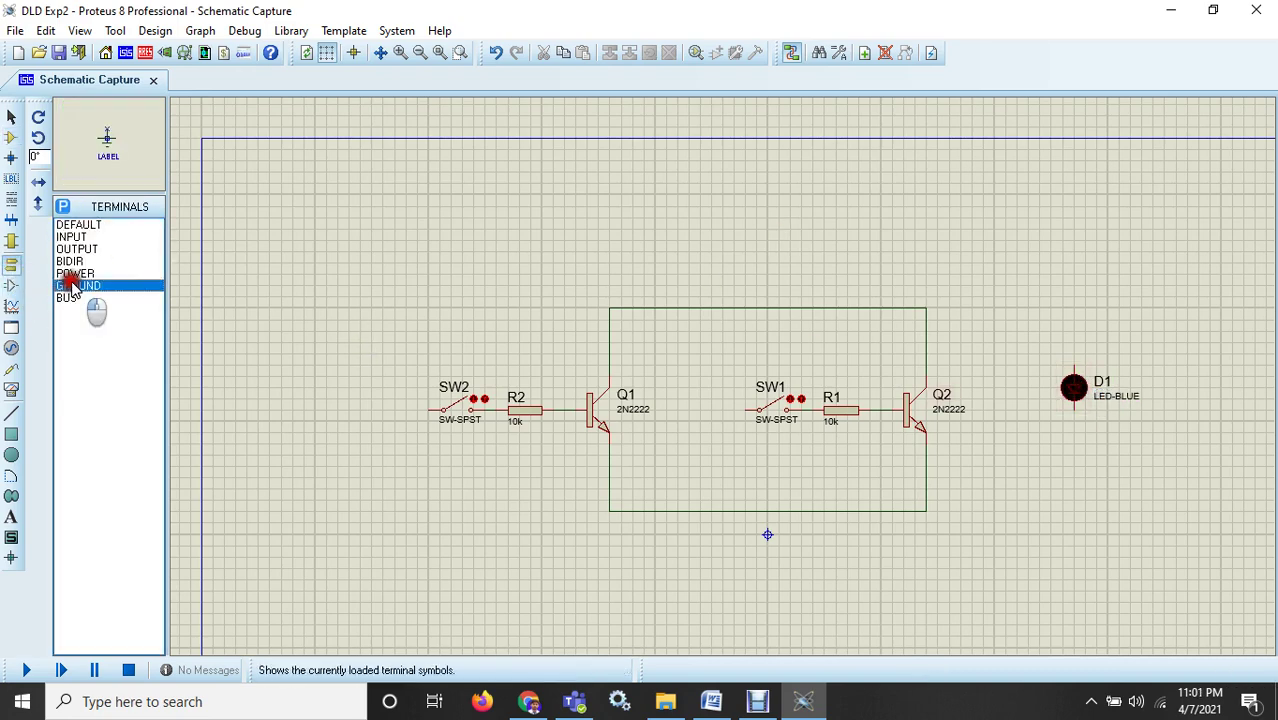
{"action": "left_click", "coordinate": [765, 566]}
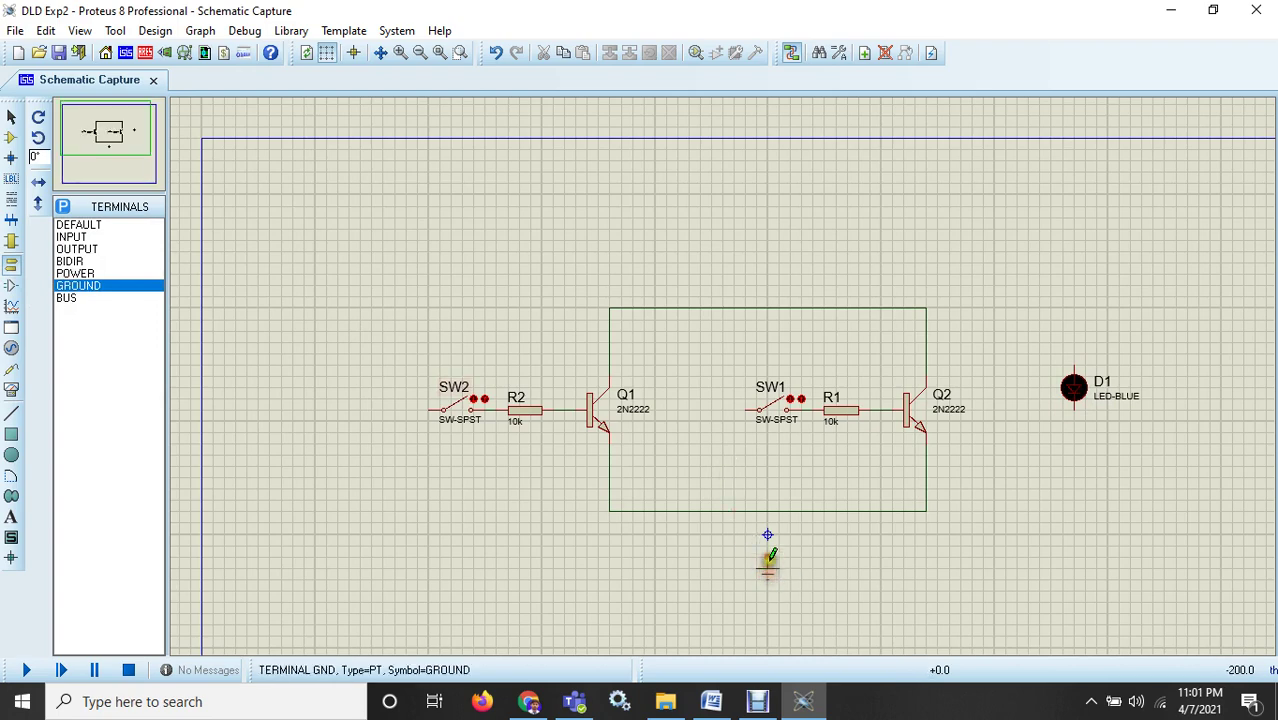
{"action": "left_click", "coordinate": [767, 511]}
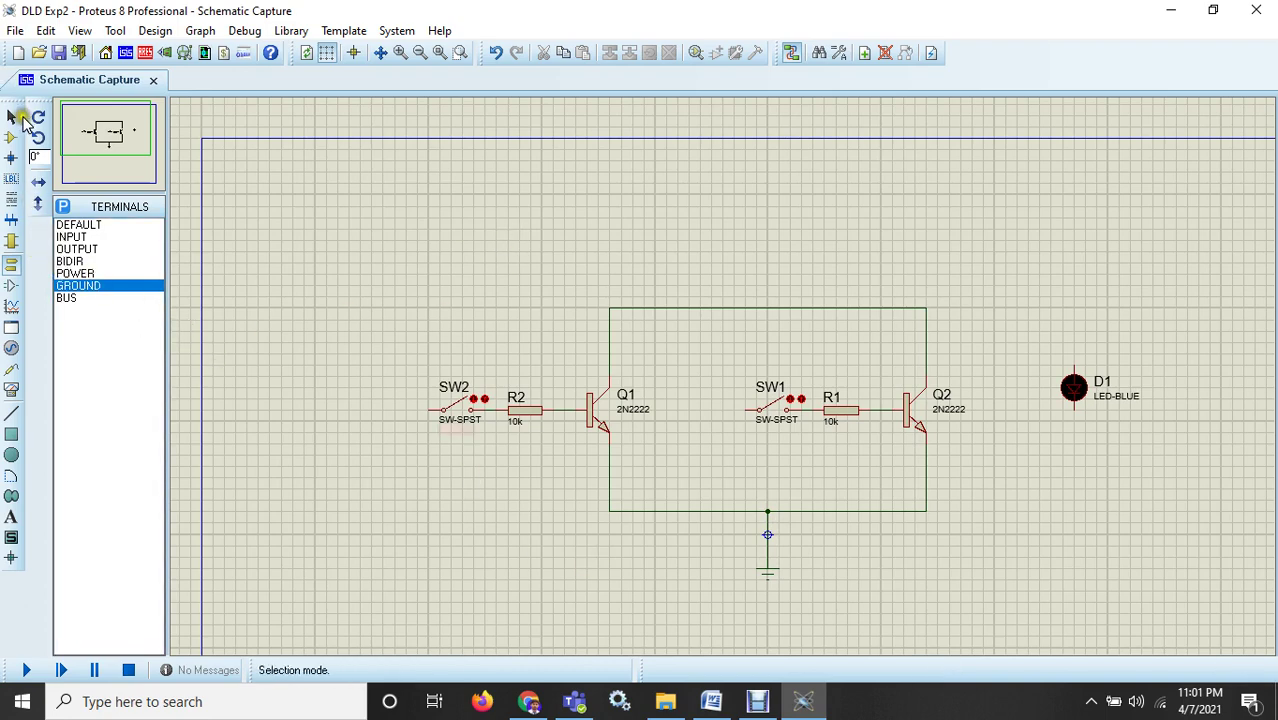
Place a RES resistor upright above the common collector line and wire its lower end to the middle of that line.
{"action": "left_click", "coordinate": [12, 137]}
{"action": "left_click", "coordinate": [72, 249]}
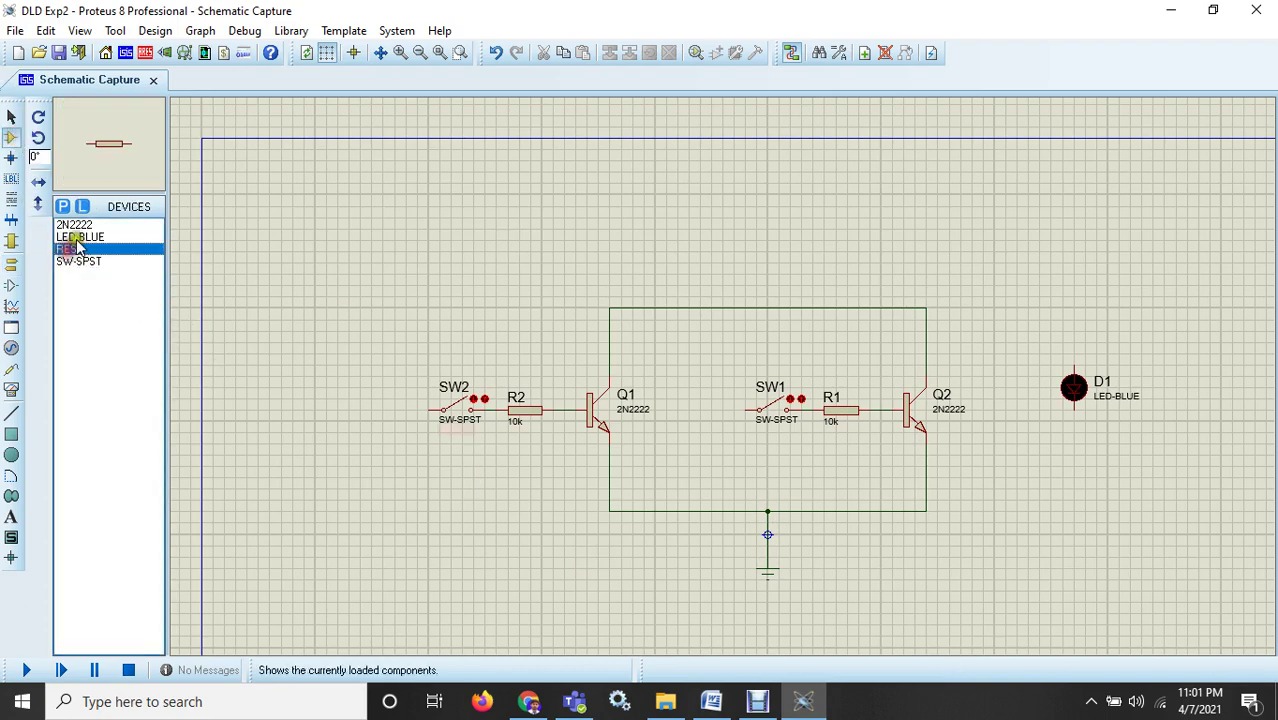
{"action": "left_click", "coordinate": [45, 118]}
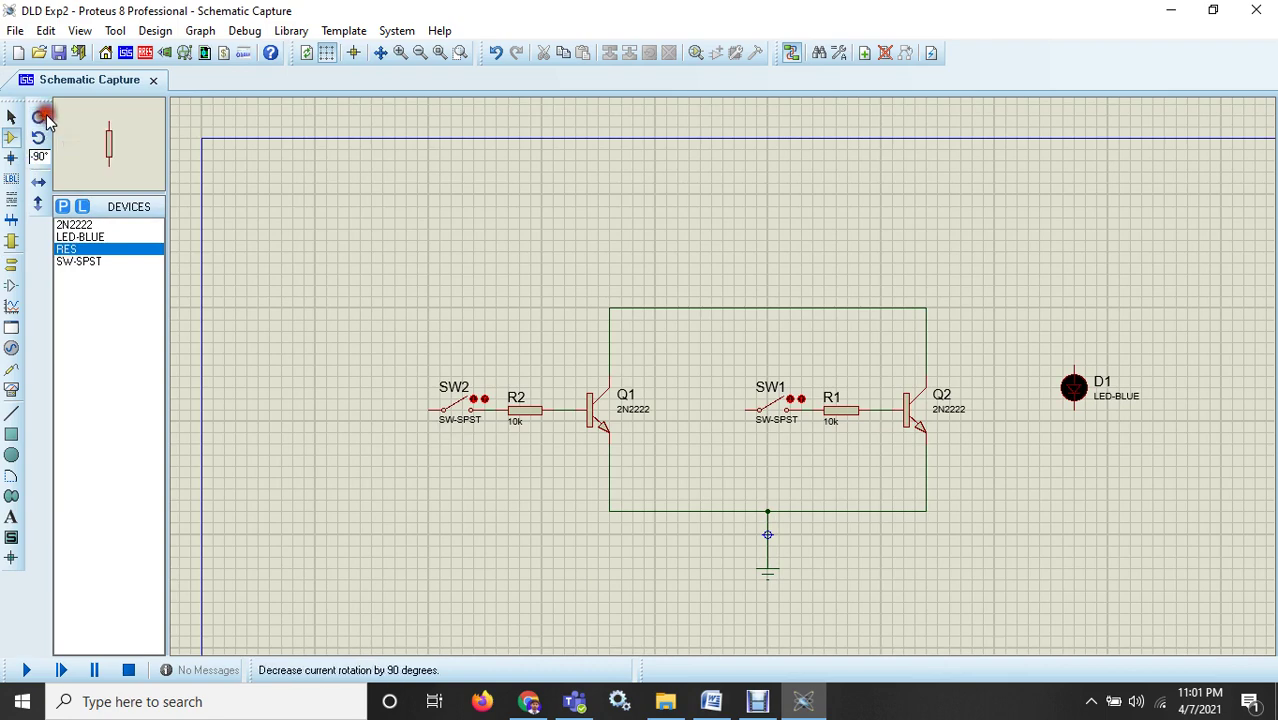
{"action": "left_click", "coordinate": [768, 220]}
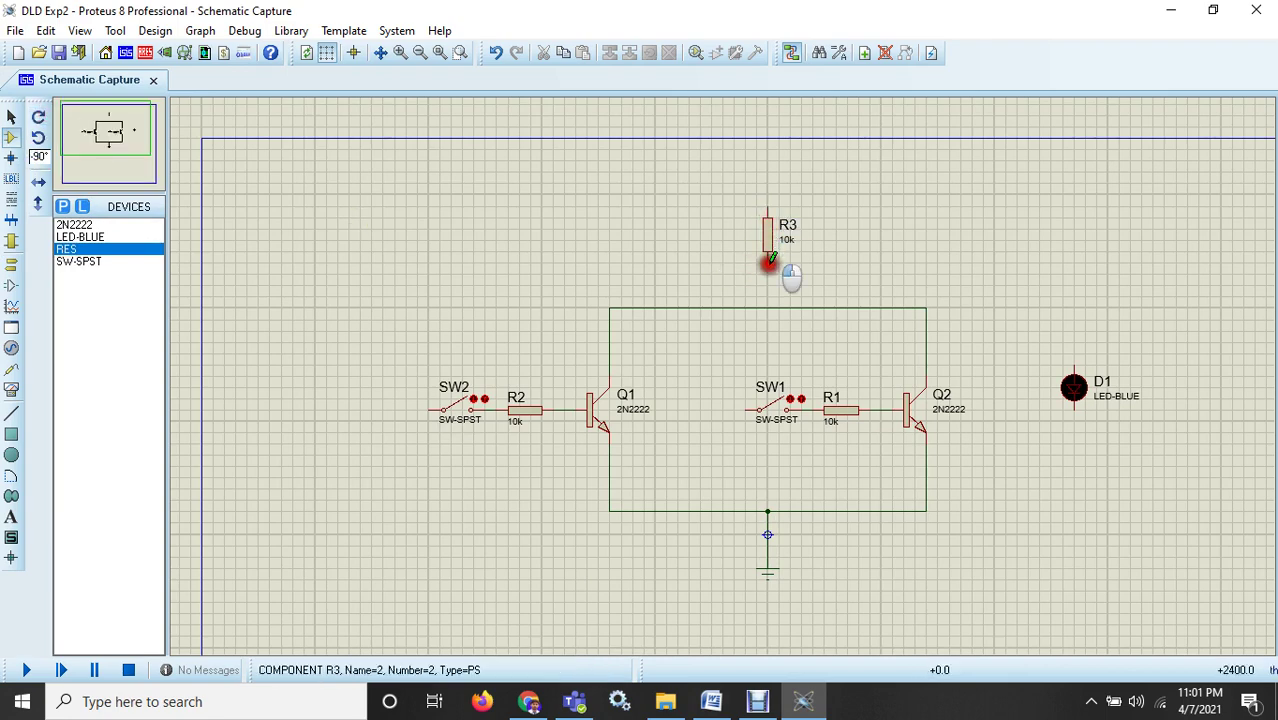
{"action": "left_click", "coordinate": [768, 258]}
{"action": "left_click", "coordinate": [768, 308]}
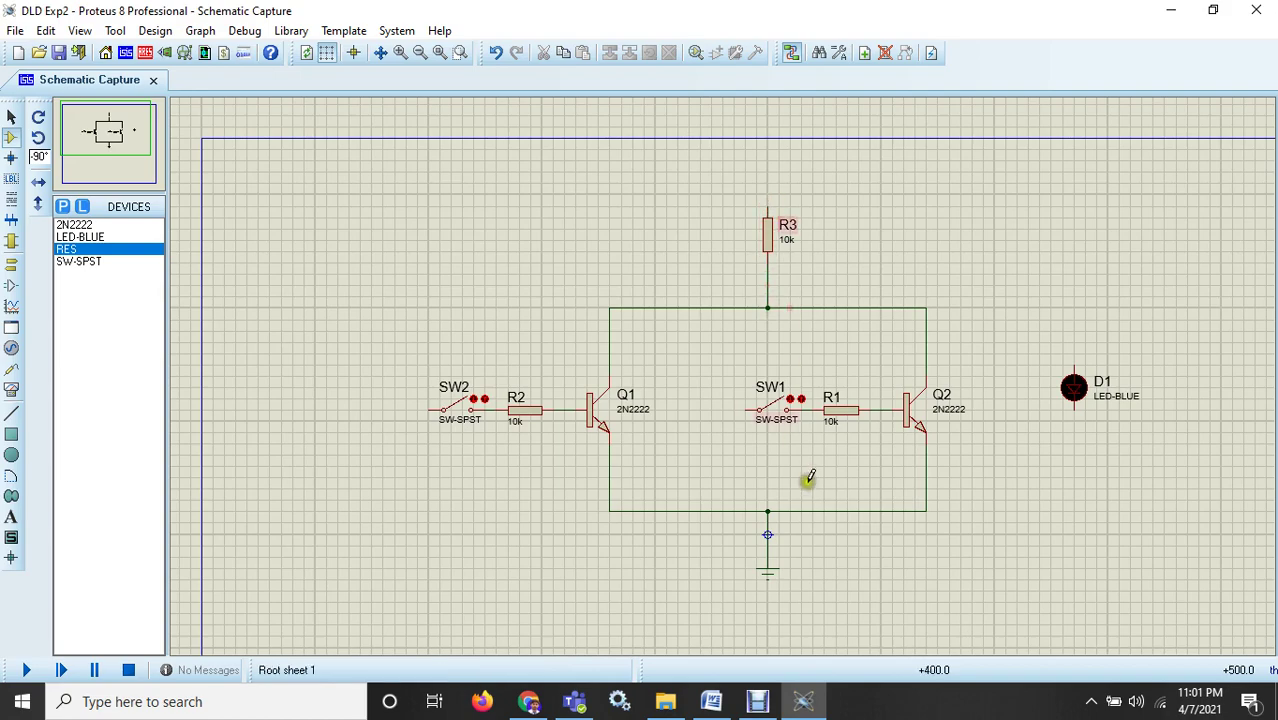
Switch to the Word document to review the Figure E-2 circuit and Table I, and return to the Proteus schematic.
{"action": "left_click", "coordinate": [722, 700]}
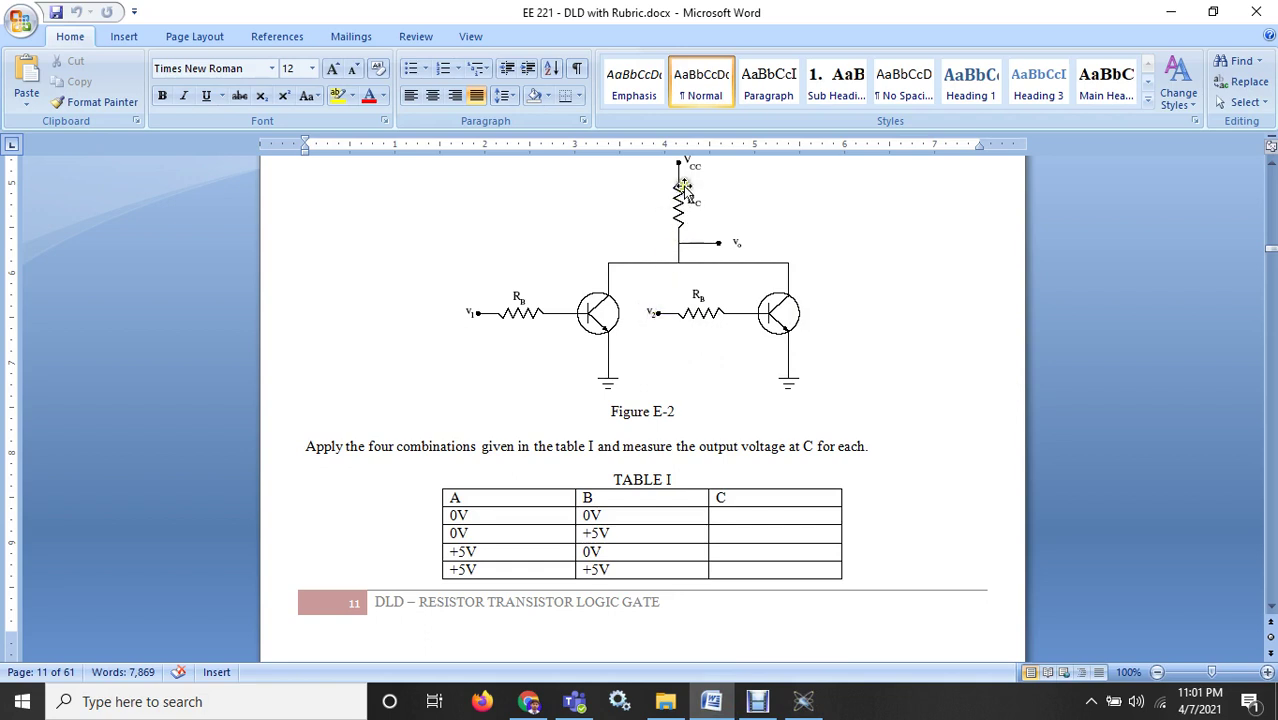
{"action": "mouse_move", "coordinate": [735, 708]}
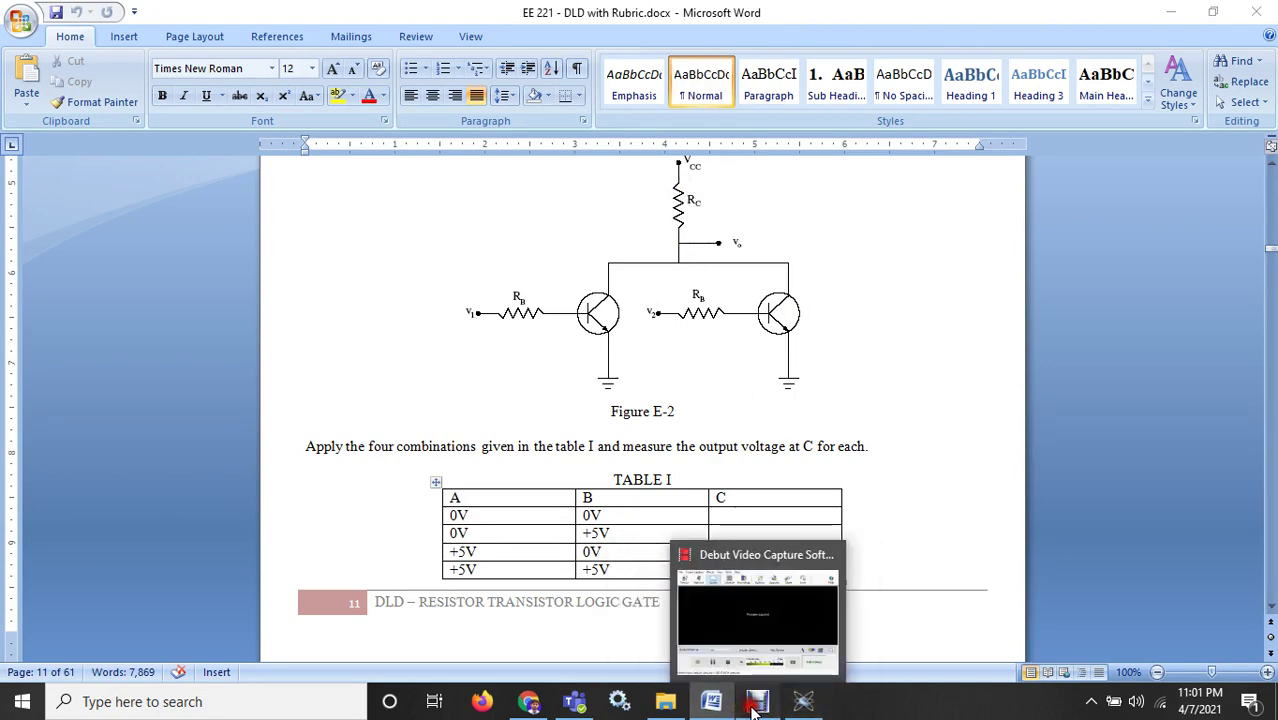
{"action": "left_click", "coordinate": [757, 703]}
{"action": "left_click", "coordinate": [243, 435]}
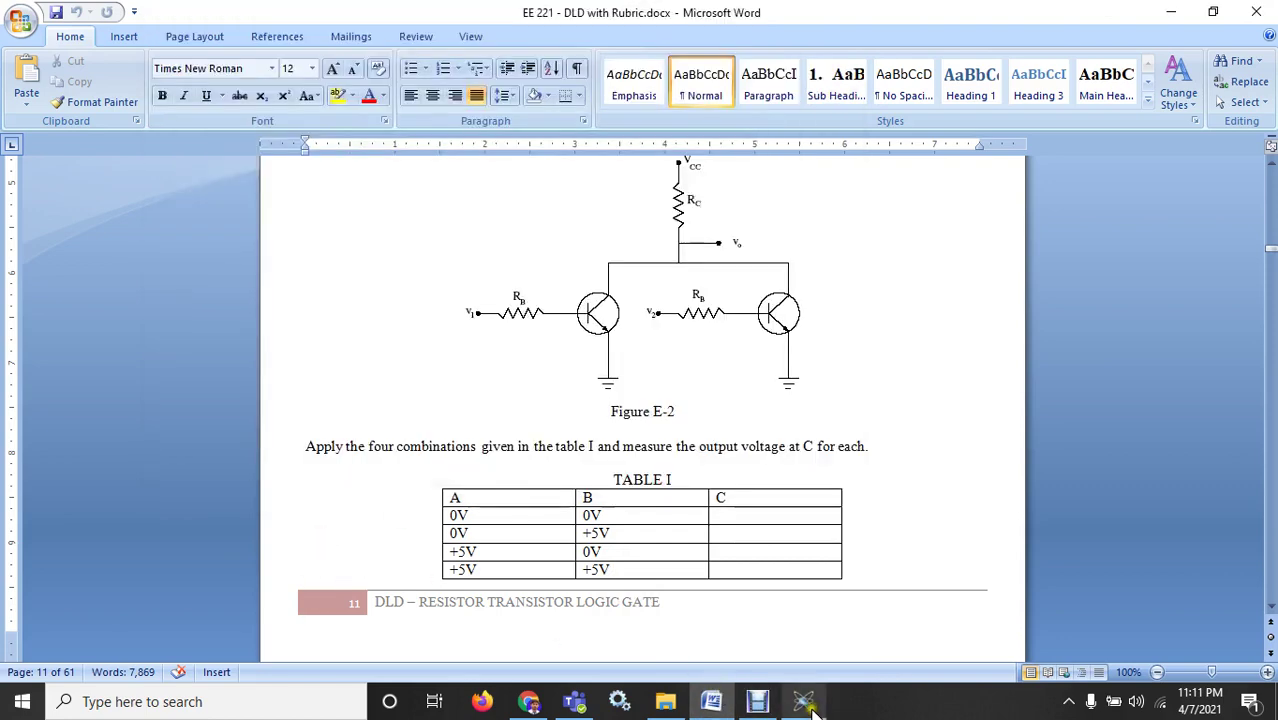
{"action": "left_click", "coordinate": [805, 703]}
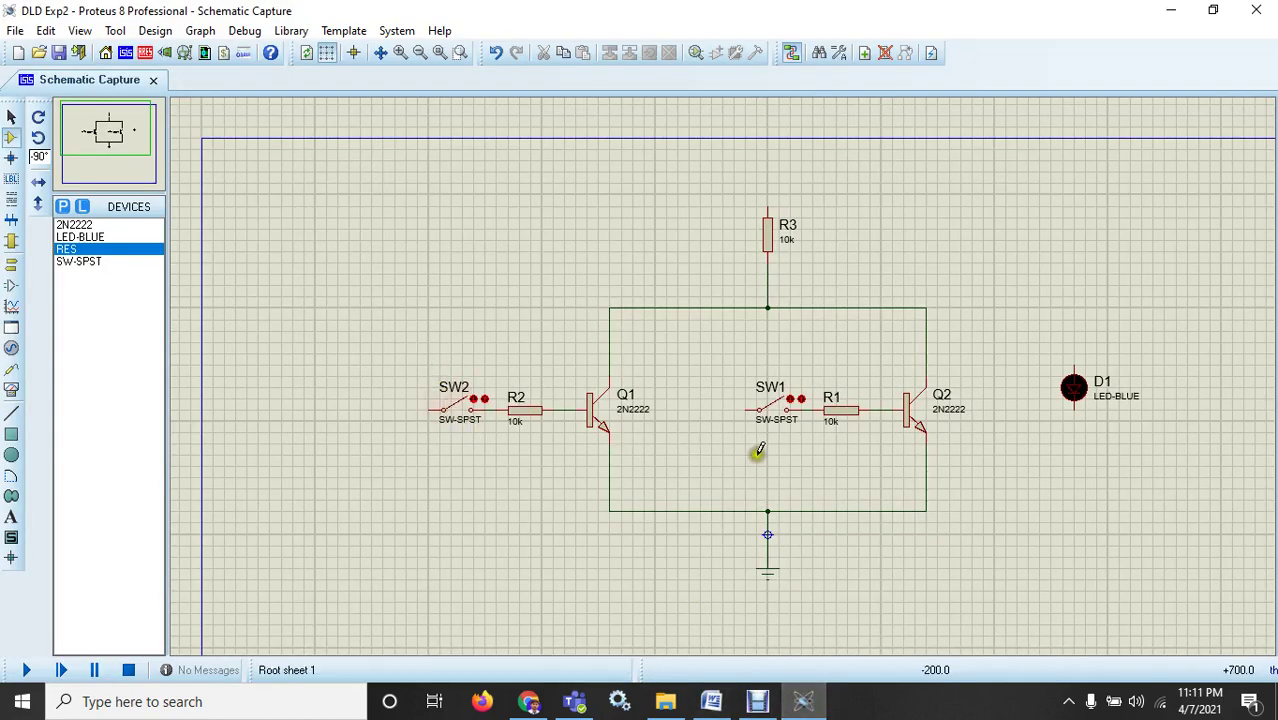
Place a DC generator in front of each switch and wire it to the open end of SW2 and SW1.
{"action": "left_click", "coordinate": [11, 347]}
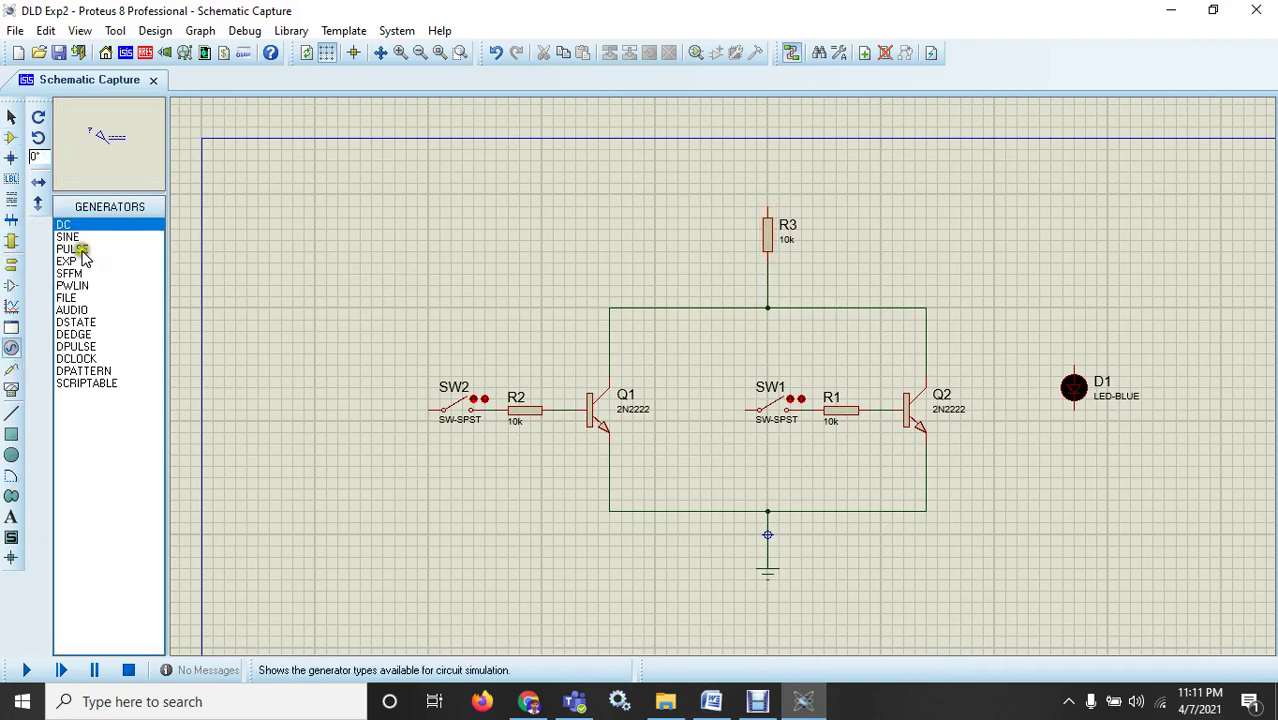
{"action": "left_click", "coordinate": [400, 384]}
{"action": "left_click_drag", "start_coordinate": [398, 384], "coordinate": [424, 404]}
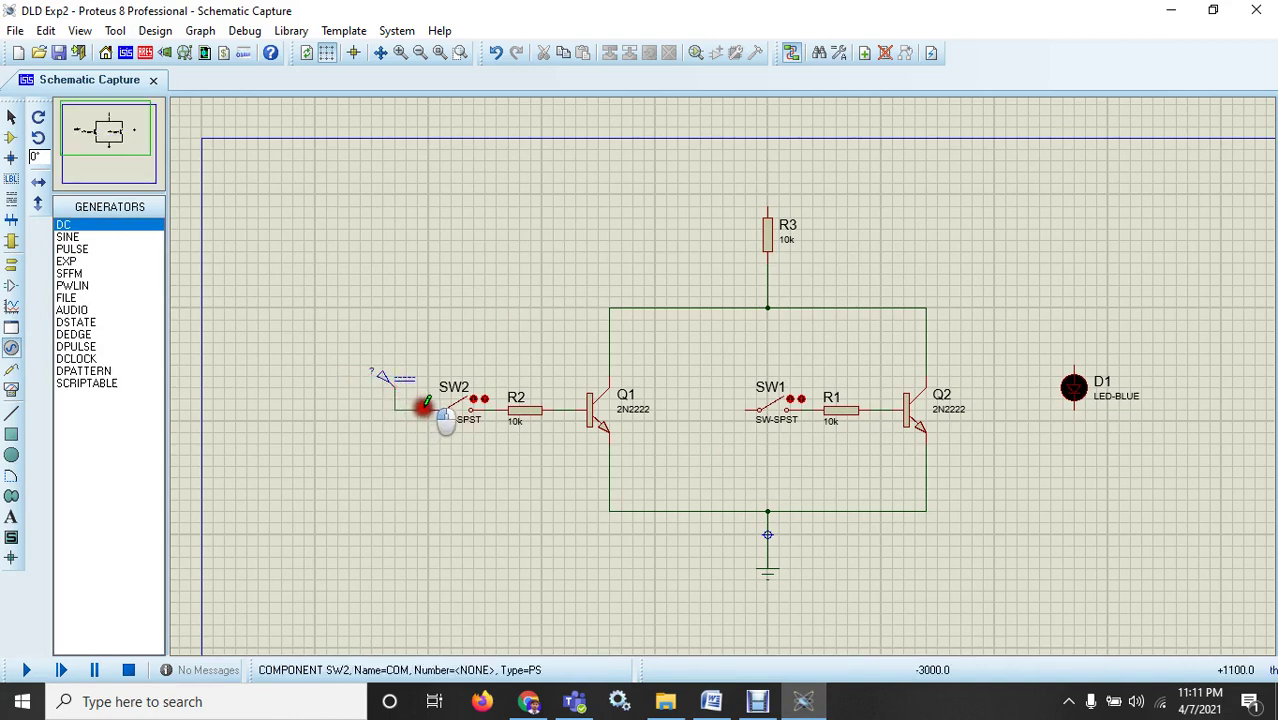
{"action": "left_click", "coordinate": [711, 385]}
{"action": "left_click", "coordinate": [709, 383]}
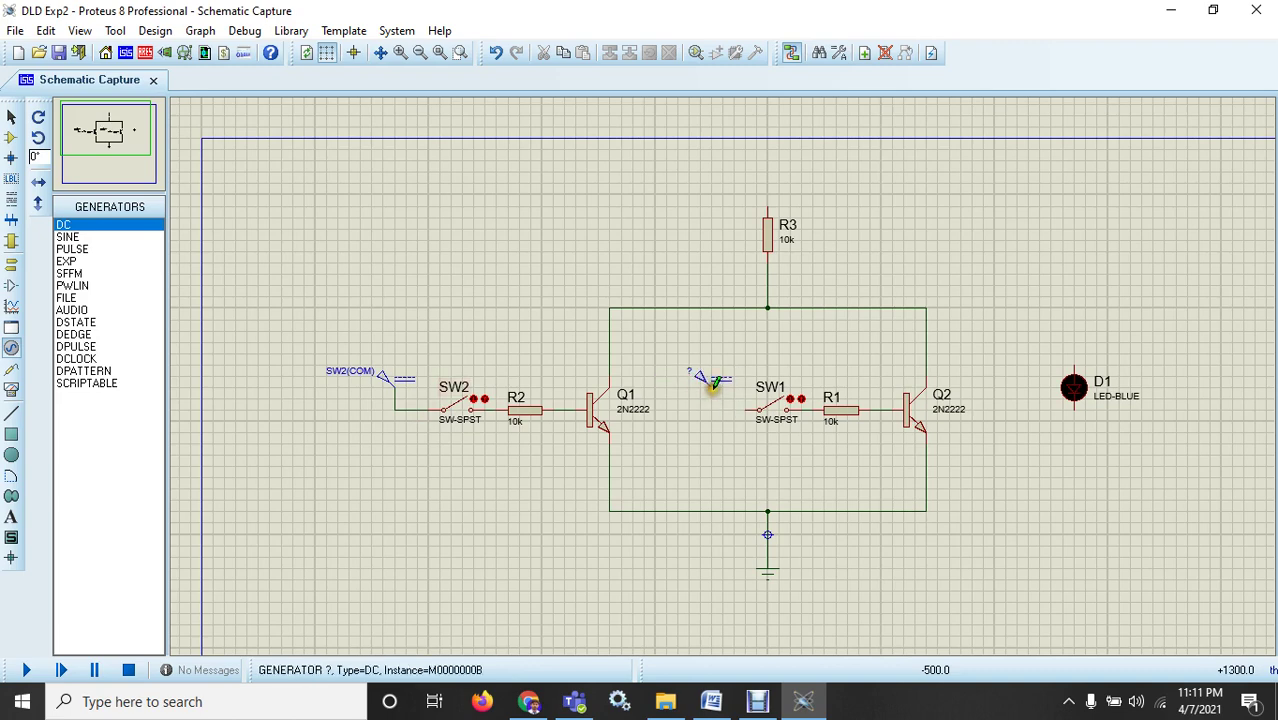
{"action": "mouse_move", "coordinate": [712, 384]}
{"action": "left_mouse_down"}
{"action": "mouse_move", "coordinate": [716, 414]}
{"action": "mouse_move", "coordinate": [742, 408]}
{"action": "left_mouse_up"}
{"action": "left_click", "coordinate": [742, 408]}
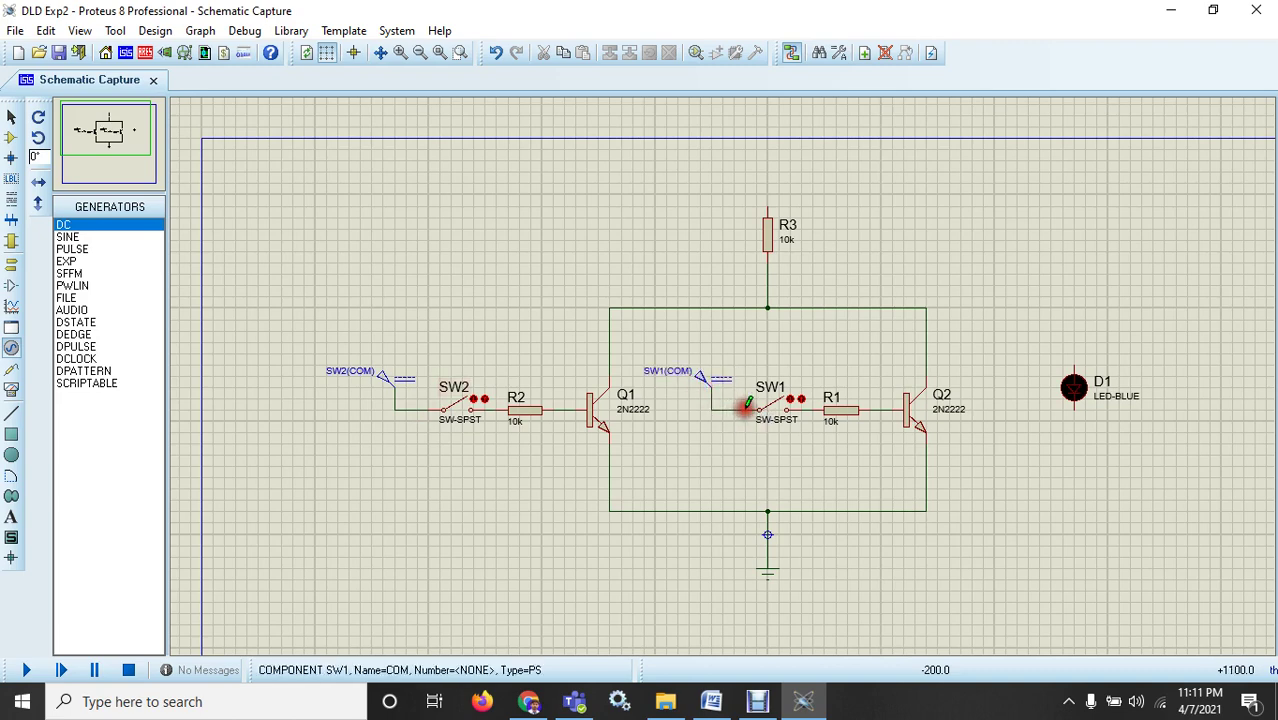
Place a third DC generator above R3 and wire it to the resistor's upper end.
{"action": "left_click", "coordinate": [686, 172]}
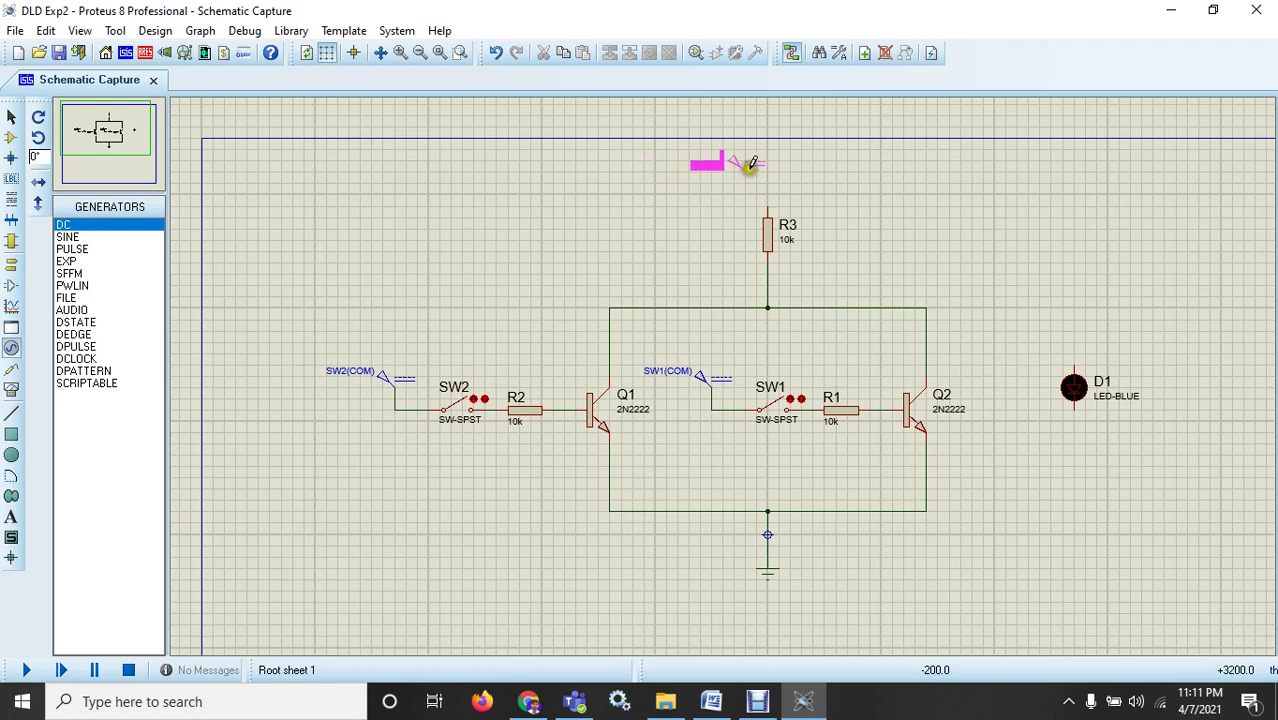
{"action": "left_click", "coordinate": [757, 170]}
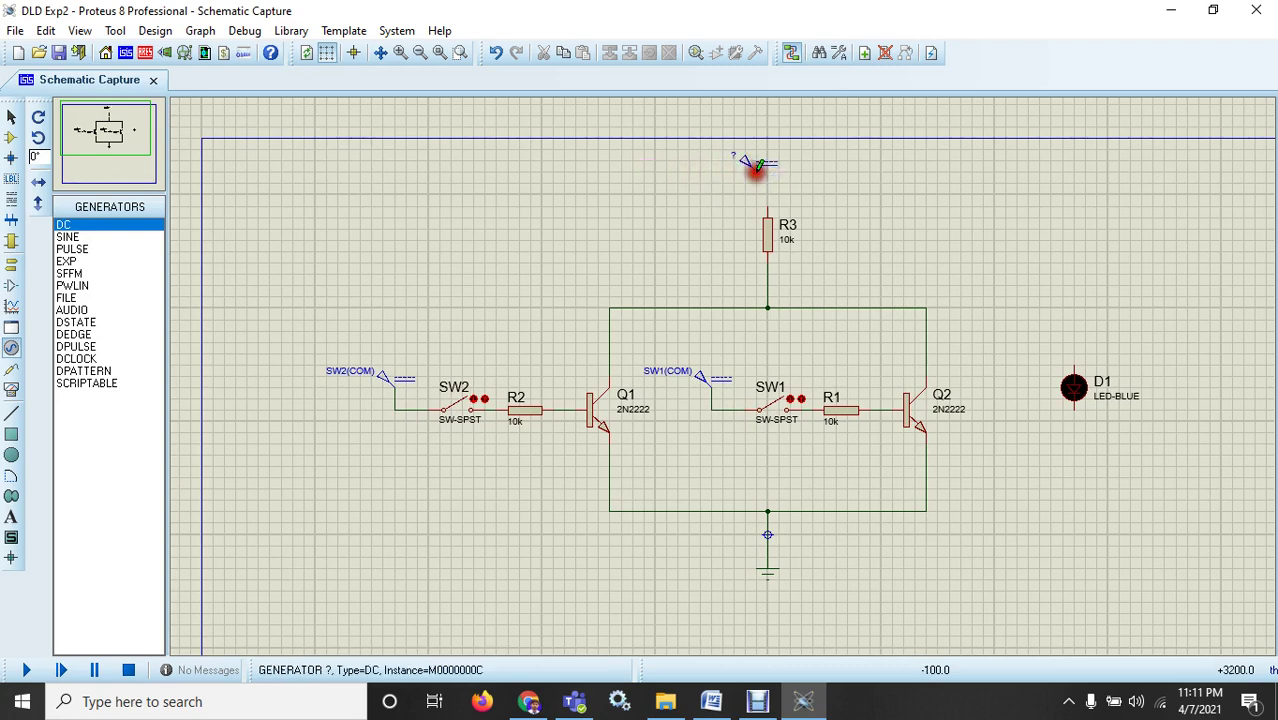
{"action": "left_click", "coordinate": [757, 168]}
{"action": "left_click", "coordinate": [767, 208]}
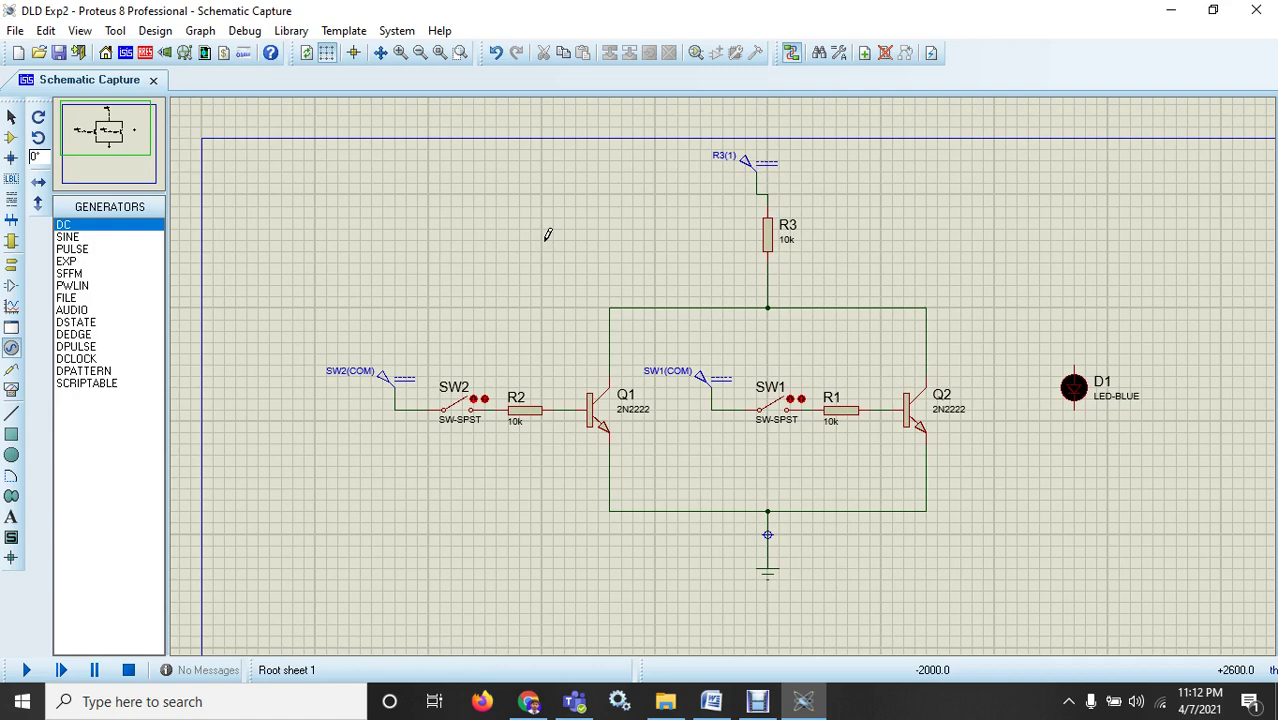
Set the voltage of the DC generators feeding SW1 and SW2 to 5 volts each.
{"action": "left_click", "coordinate": [705, 382]}
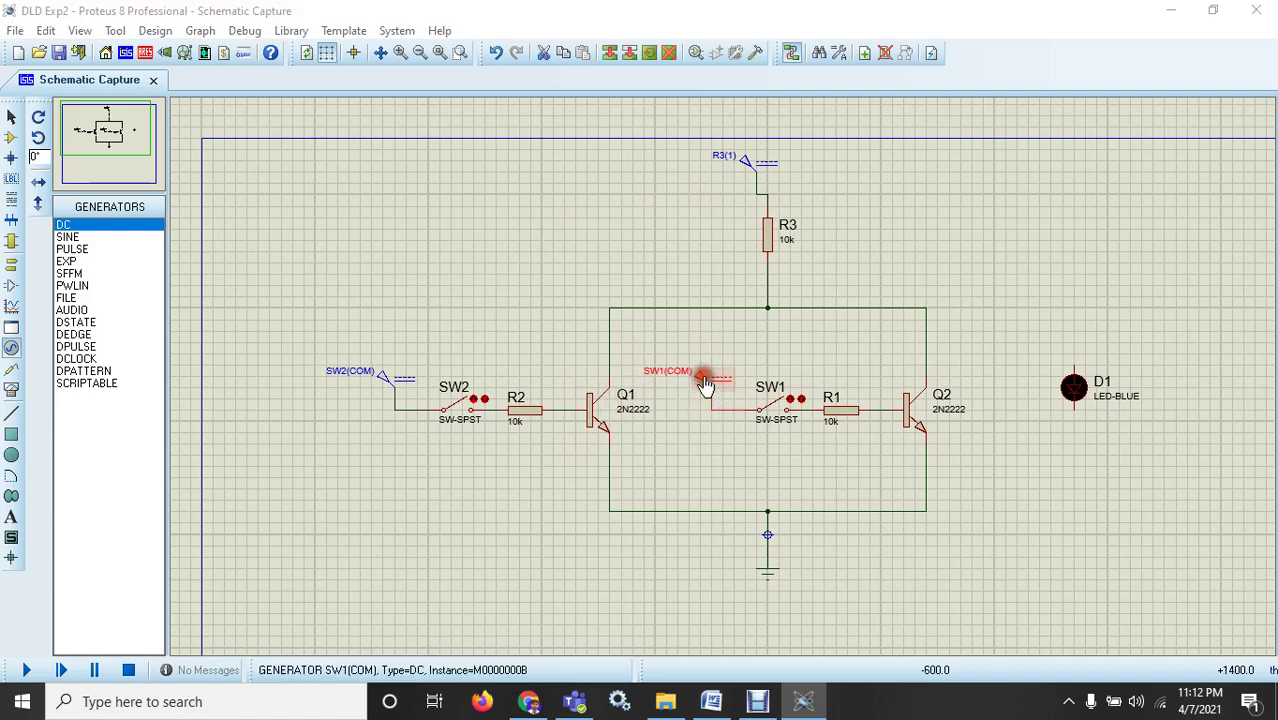
{"action": "double_click", "coordinate": [705, 382]}
{"action": "left_click_drag", "start_coordinate": [764, 144], "coordinate": [713, 135]}
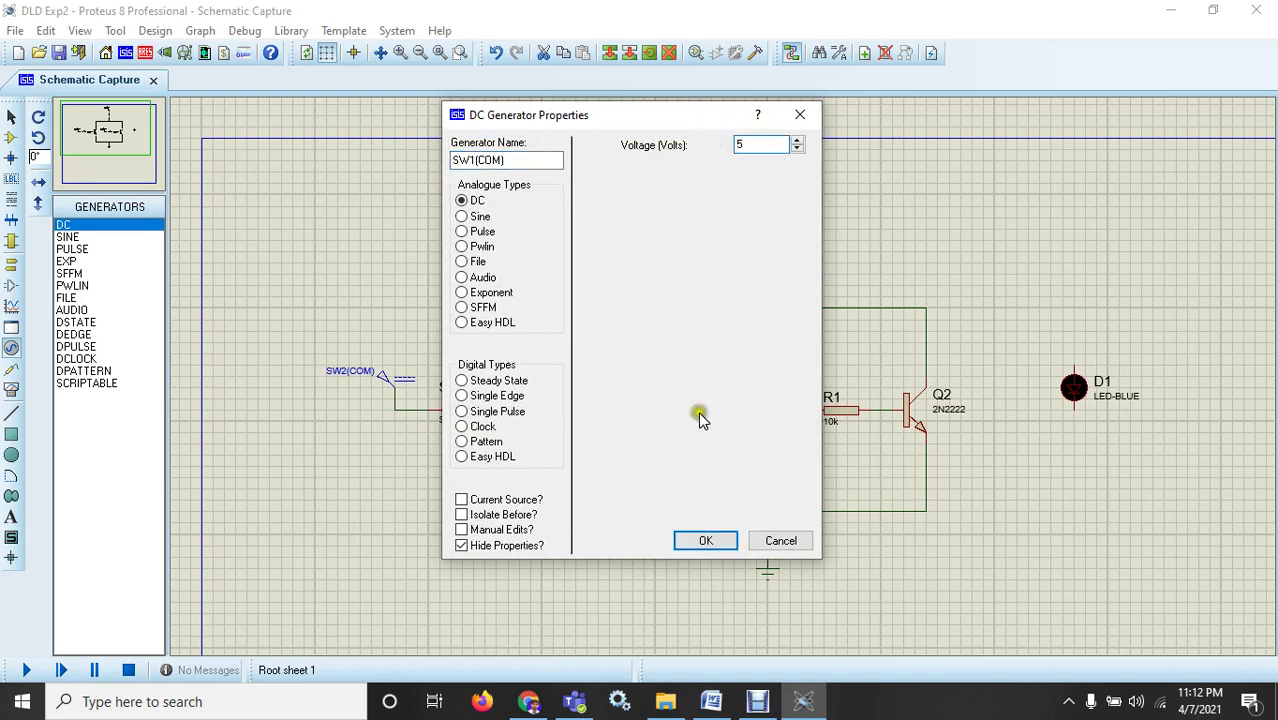
{"action": "left_click", "coordinate": [706, 541]}
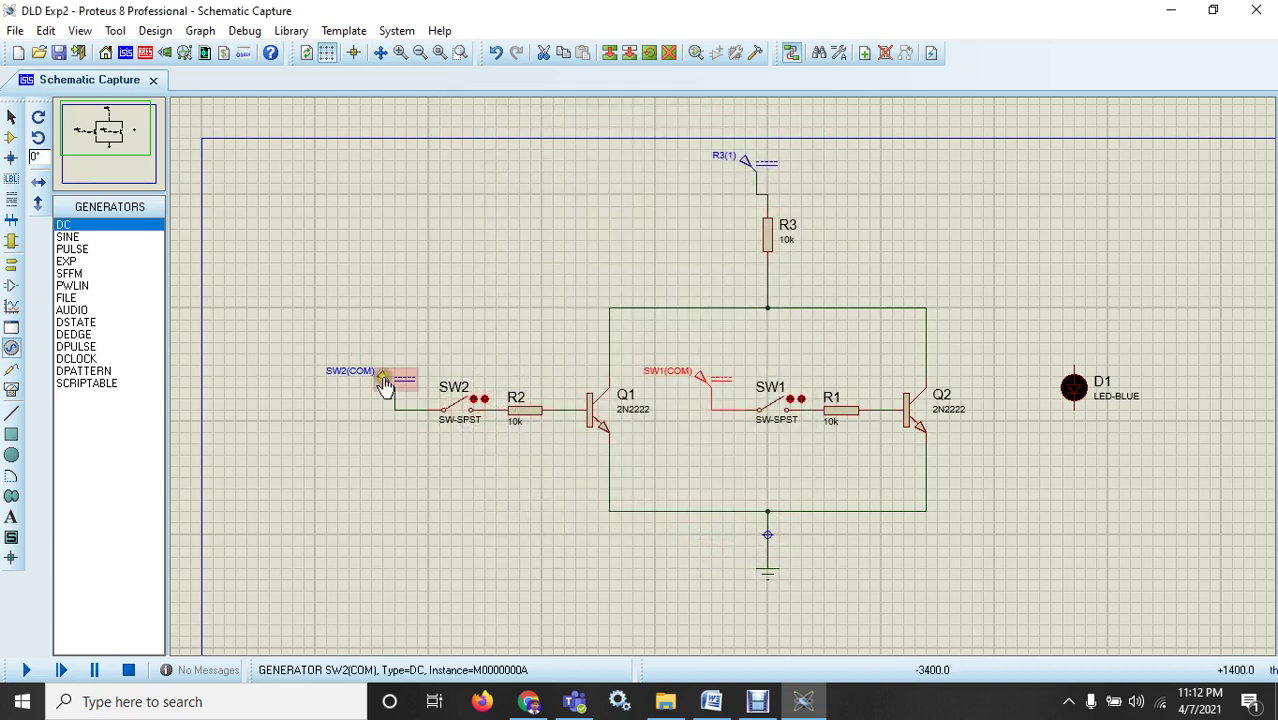
{"action": "left_click", "coordinate": [383, 381]}
{"action": "double_click", "coordinate": [383, 381]}
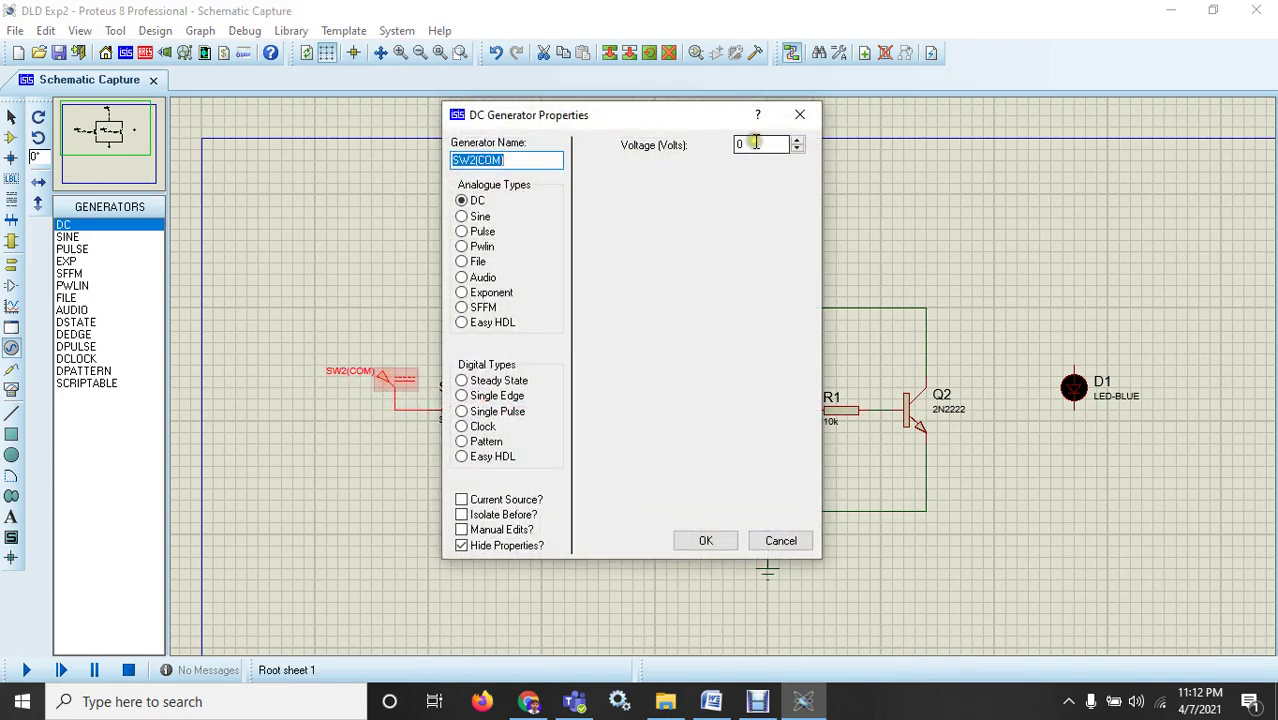
{"action": "left_click_drag", "start_coordinate": [756, 143], "coordinate": [718, 145]}
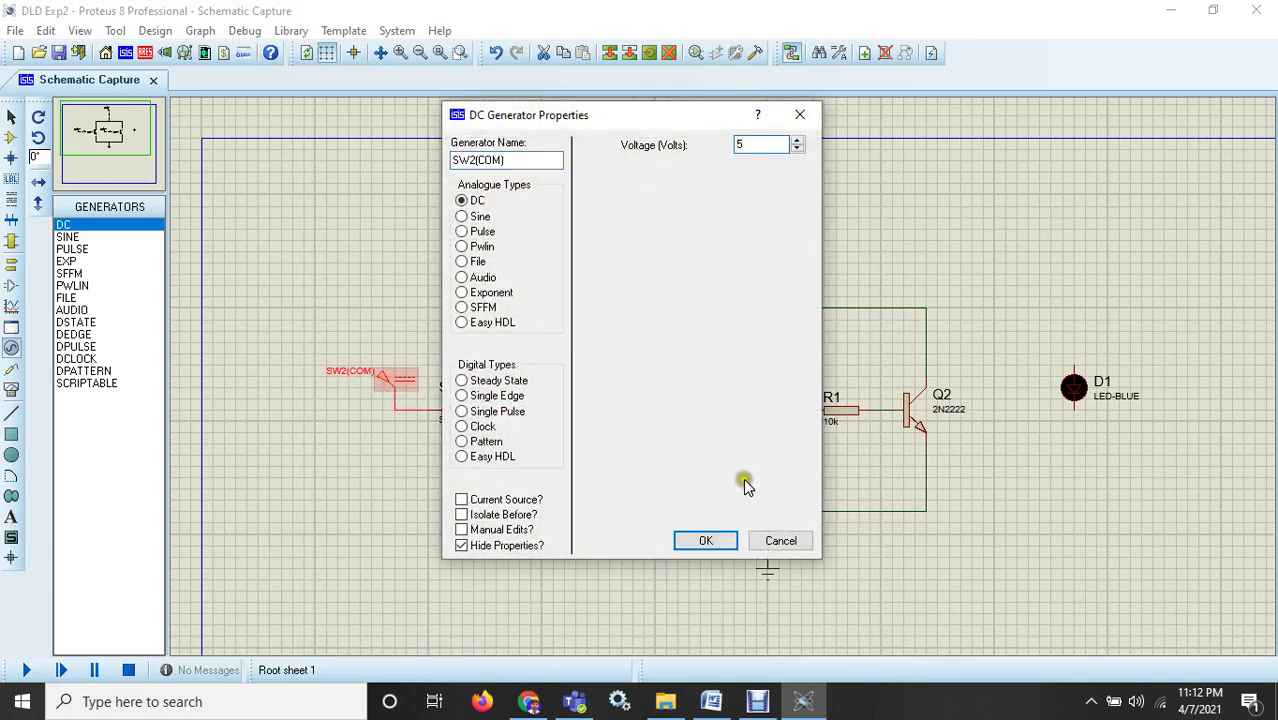
{"action": "left_click", "coordinate": [706, 541]}
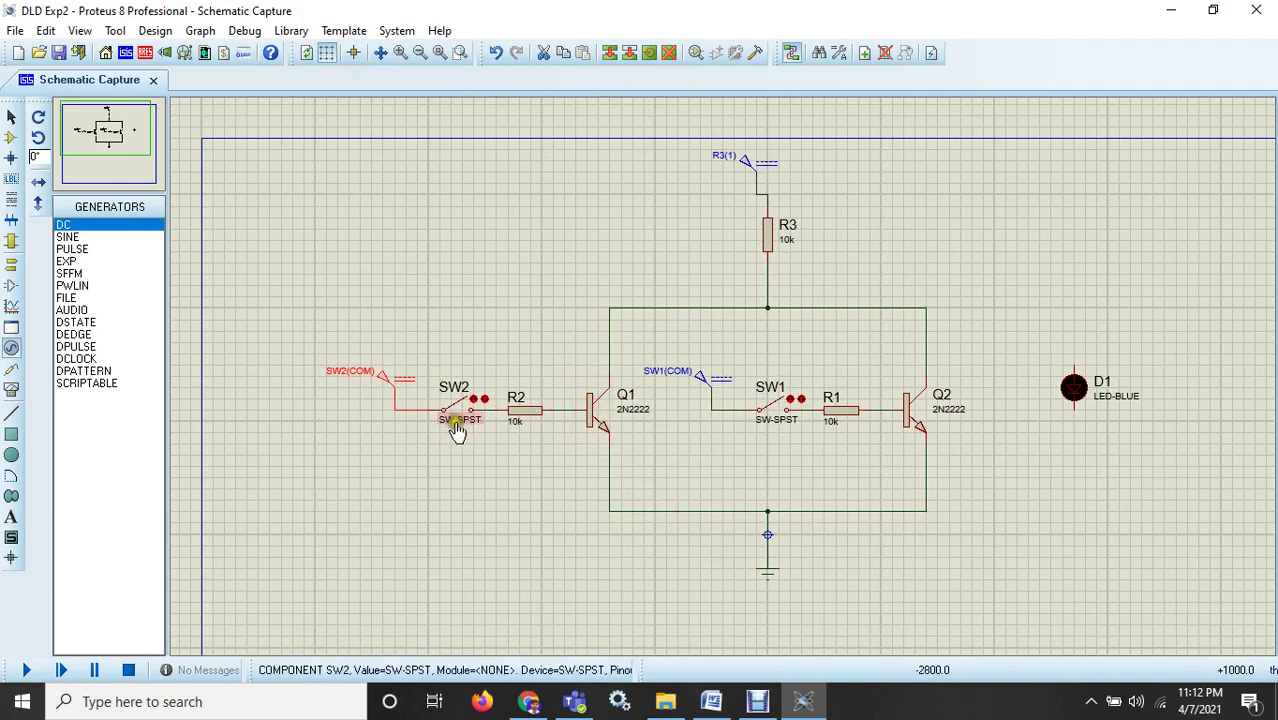
{"action": "left_click", "coordinate": [525, 415]}
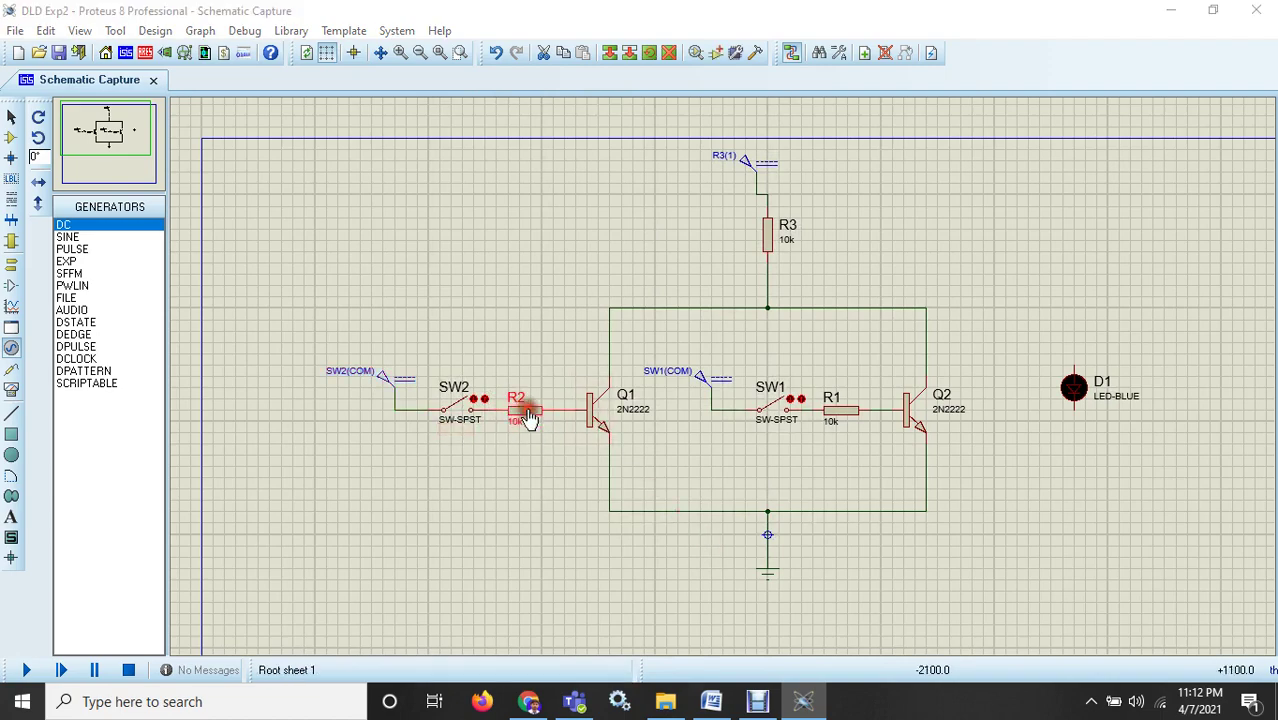
{"action": "left_click", "coordinate": [519, 403]}
{"action": "left_click", "coordinate": [797, 130]}
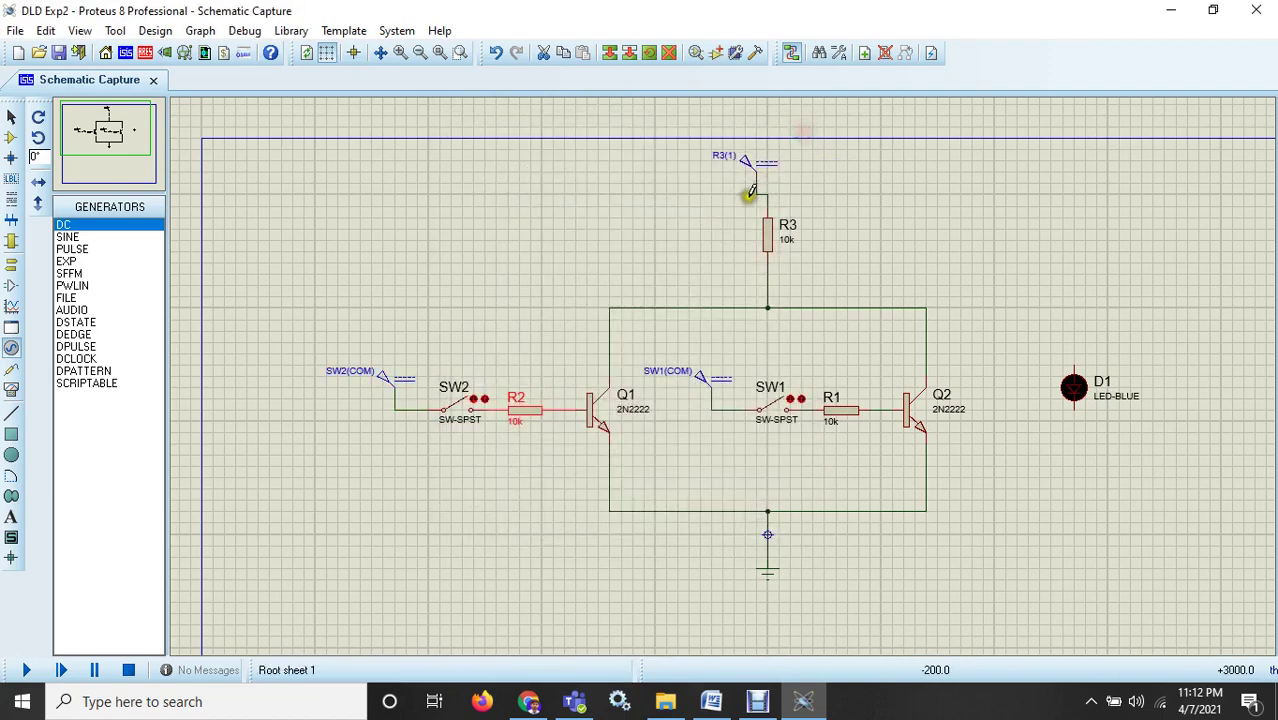
Set the resistance of collector resistor R3 to 330.
{"action": "left_click", "coordinate": [768, 245]}
{"action": "left_click", "coordinate": [768, 245]}
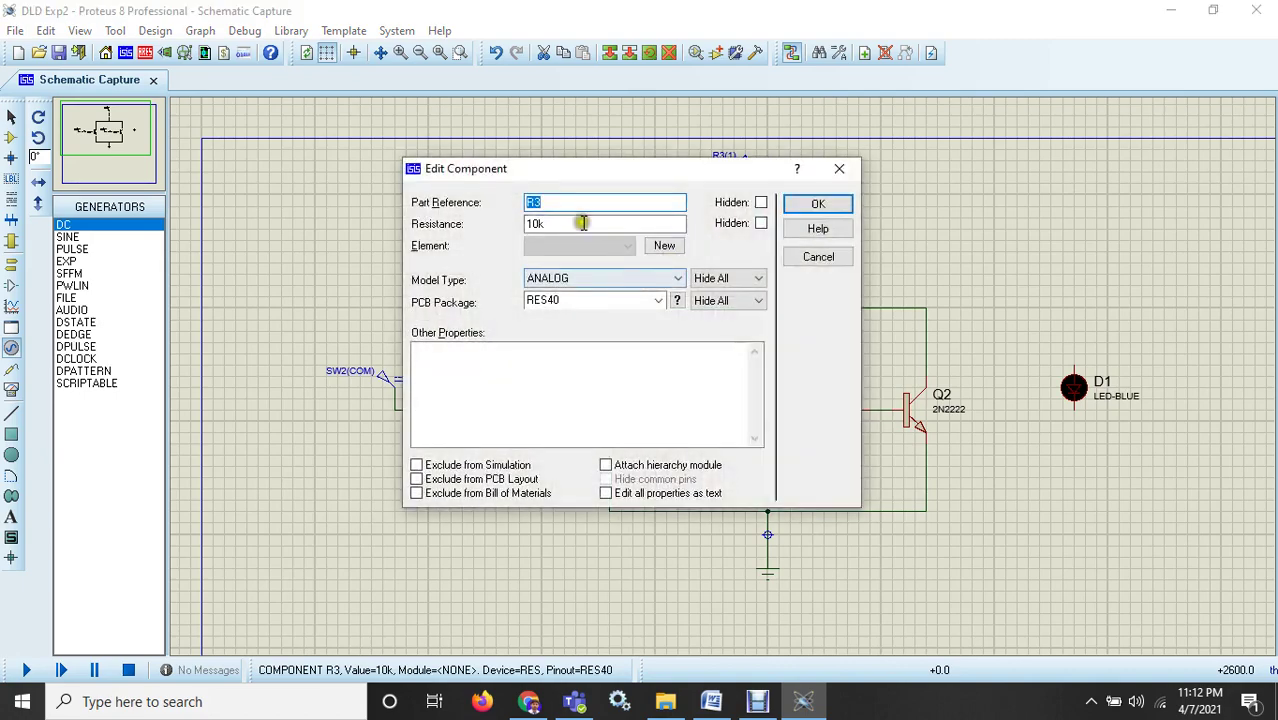
{"action": "double_click", "coordinate": [592, 222]}
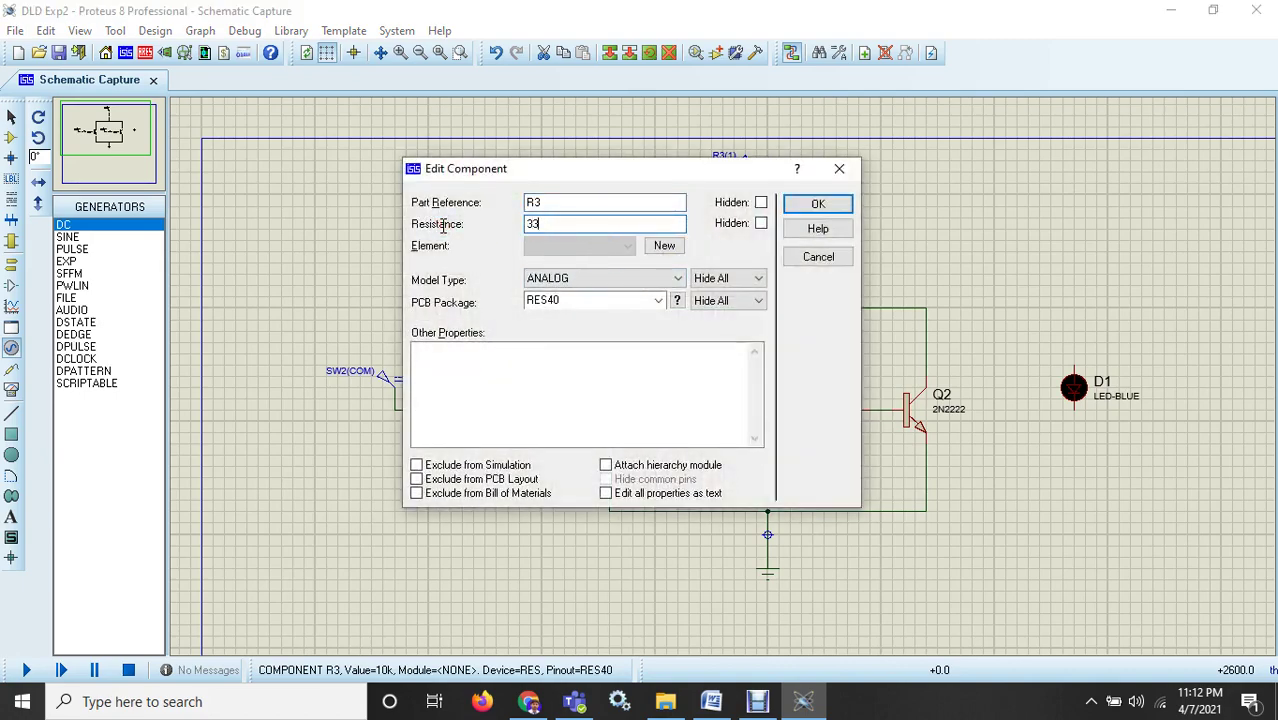
{"action": "key", "text": "Return"}
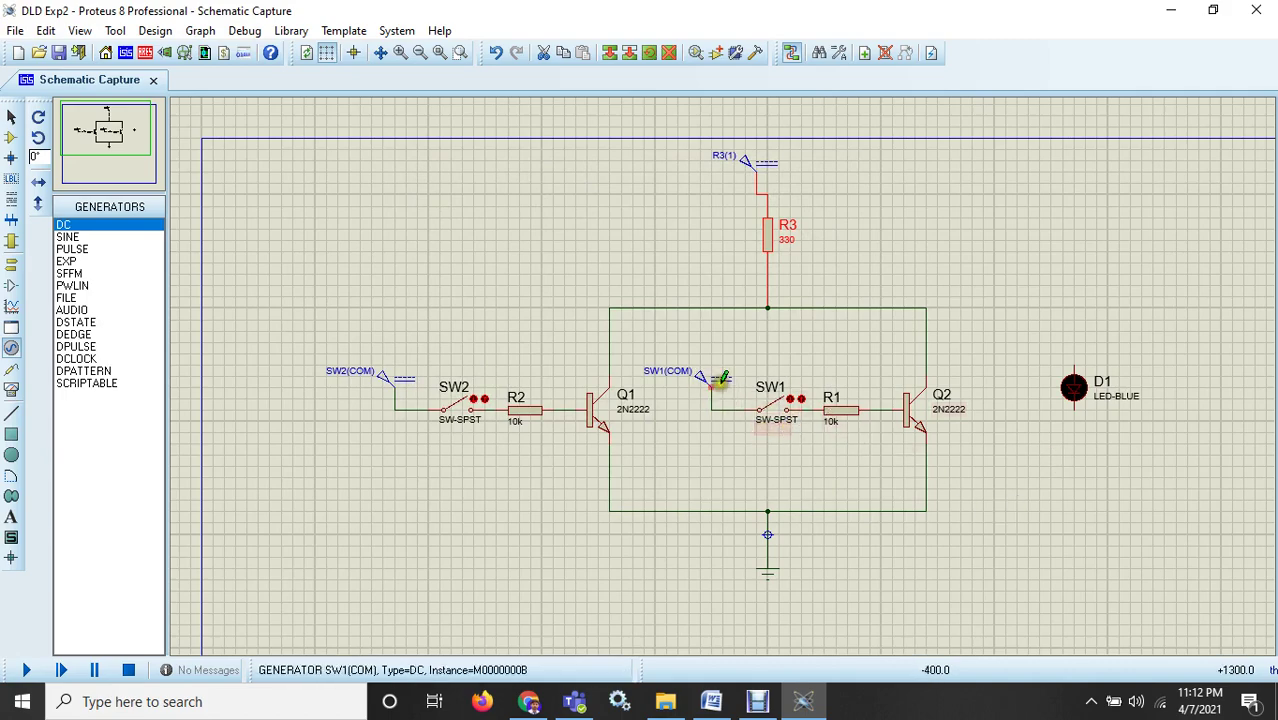
Check the voltage of the SW2 generator and set the DC generator feeding R3 to 5 volts.
{"action": "double_click", "coordinate": [386, 377]}
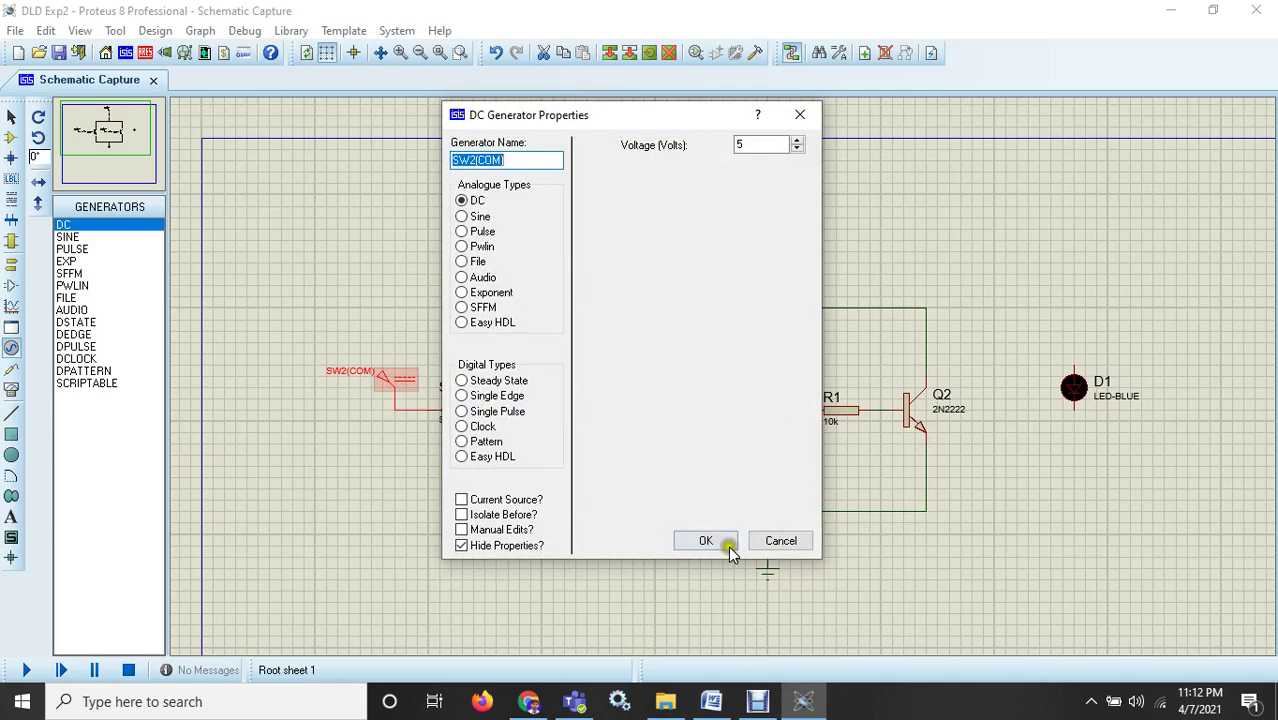
{"action": "left_click", "coordinate": [706, 540]}
{"action": "double_click", "coordinate": [748, 168]}
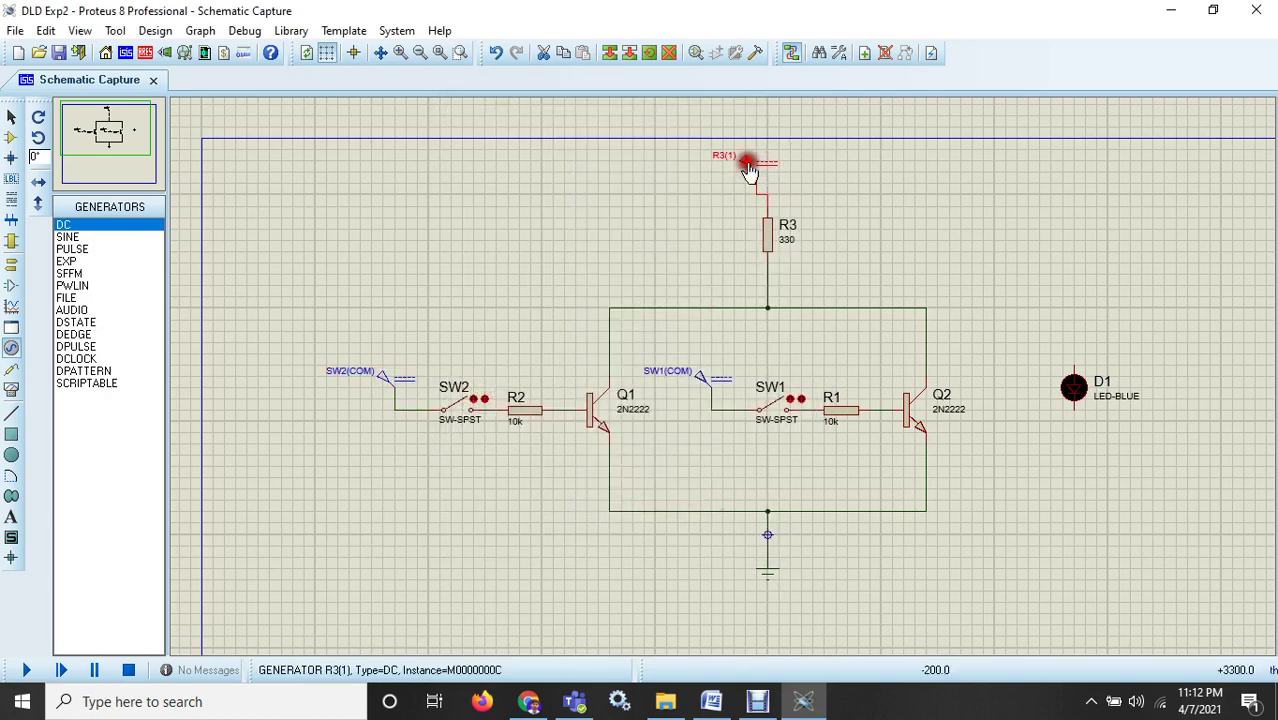
{"action": "double_click", "coordinate": [748, 144]}
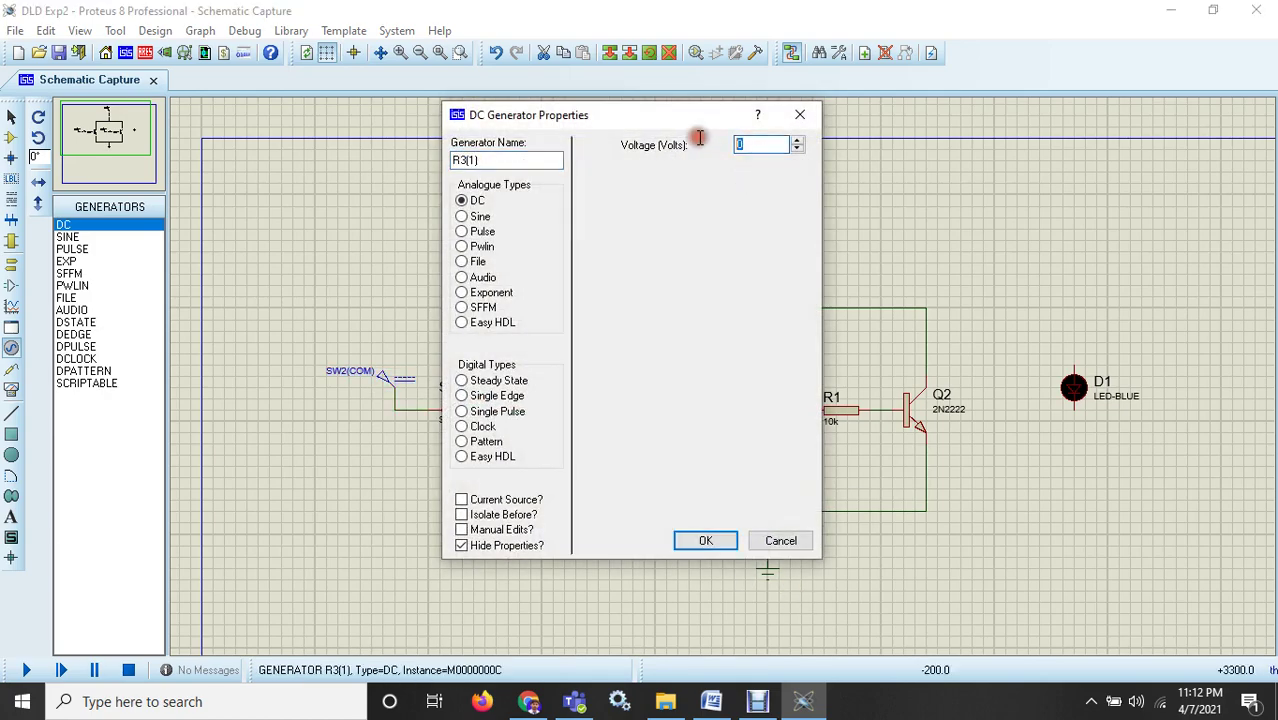
{"action": "type", "text": "5"}
{"action": "left_click", "coordinate": [706, 540]}
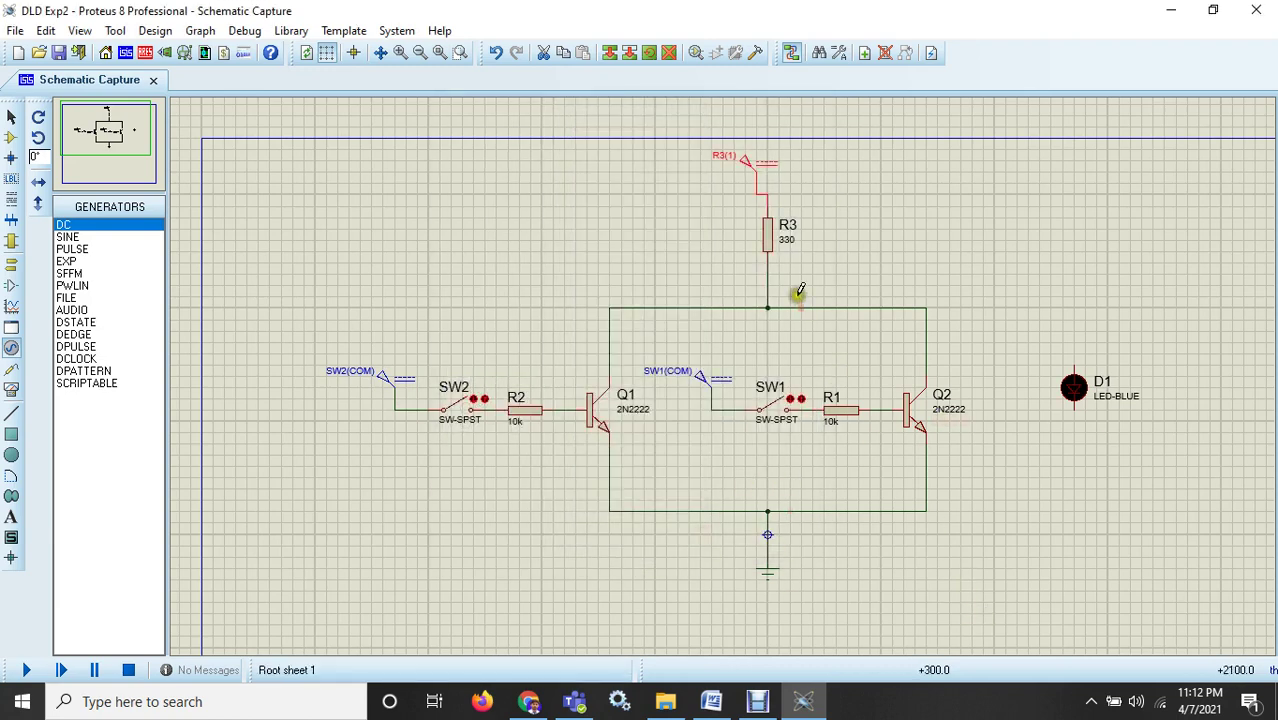
Wire the upper end of LED D1 to the line just below R3 and its lower end to the ground line.
{"action": "left_click", "coordinate": [1075, 362]}
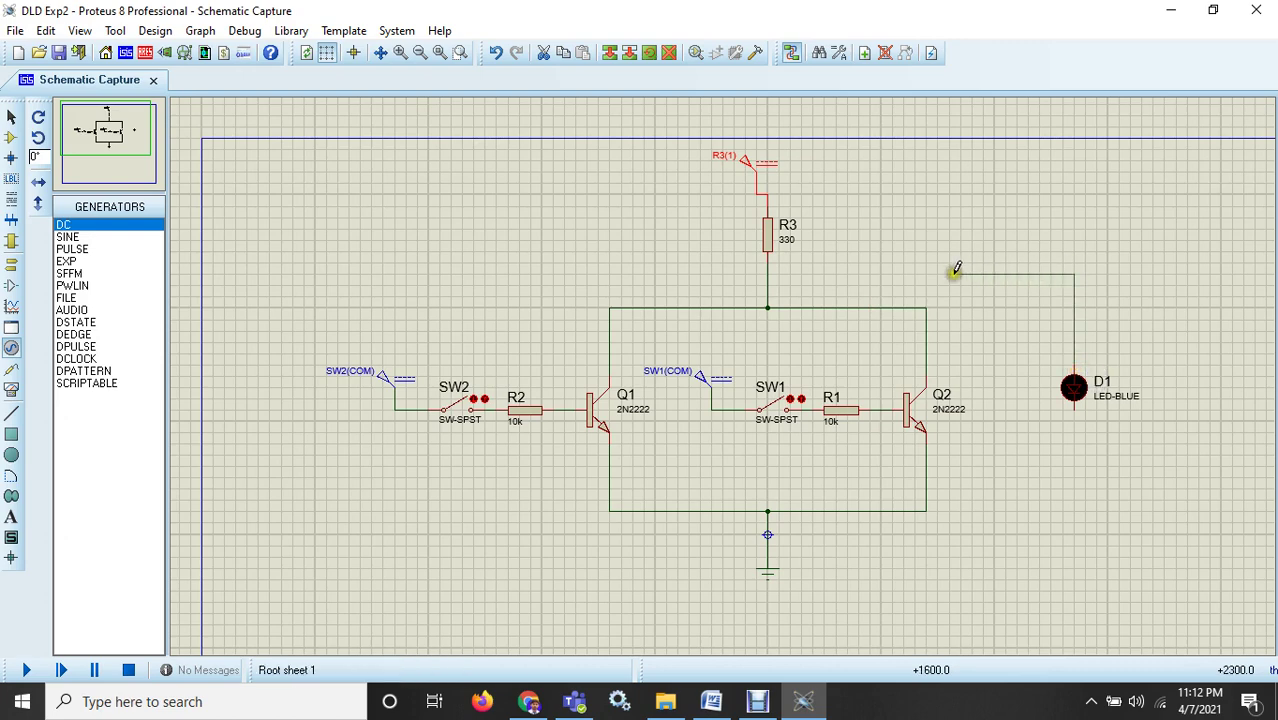
{"action": "left_click", "coordinate": [768, 274]}
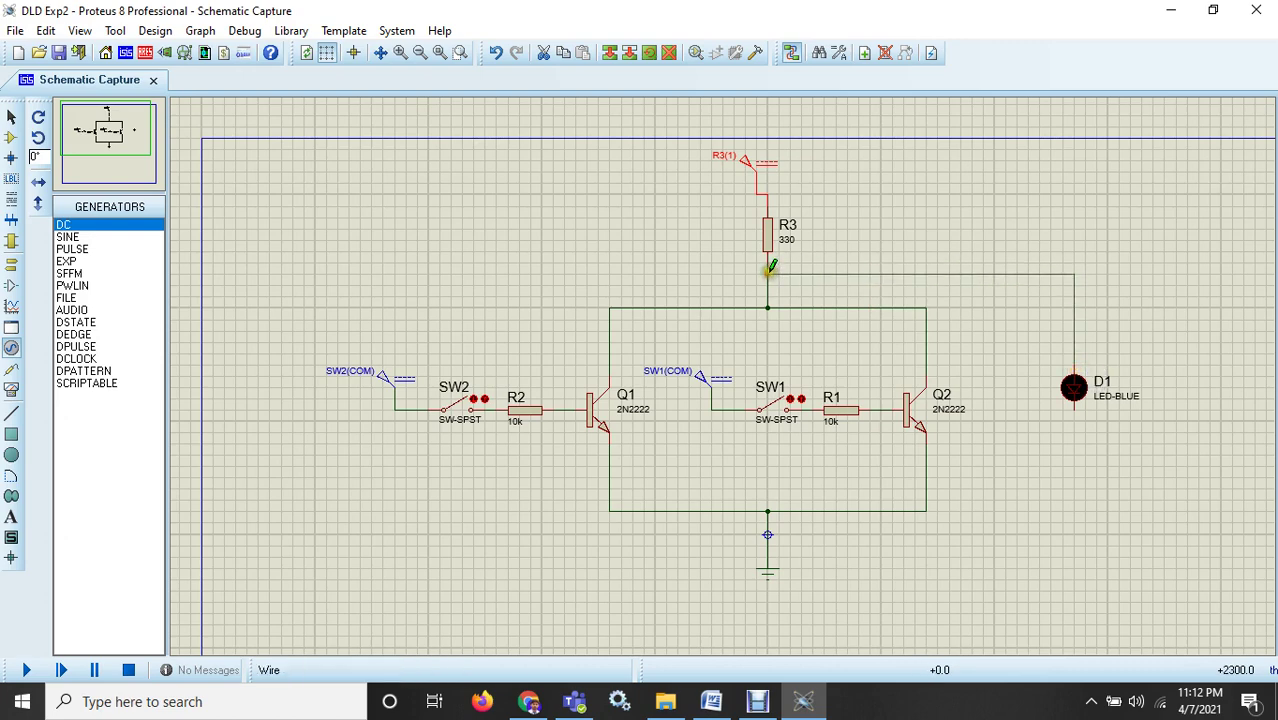
{"action": "left_click", "coordinate": [1078, 404]}
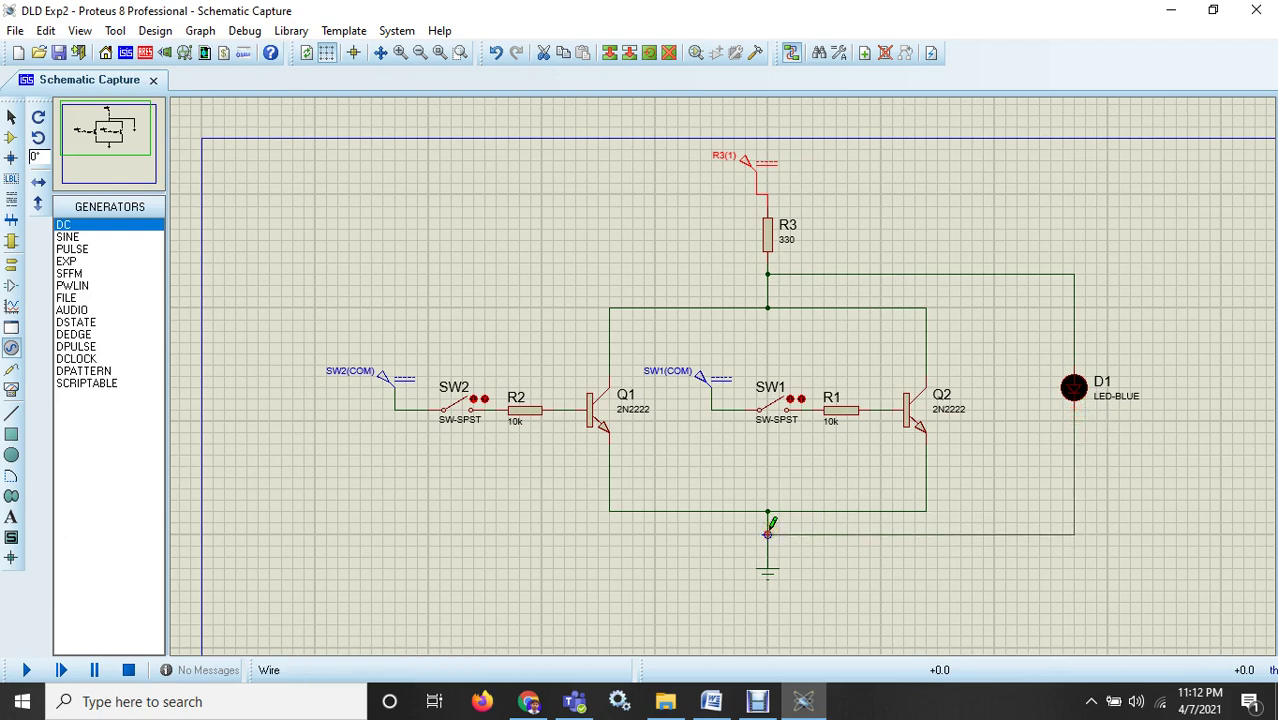
{"action": "left_click", "coordinate": [768, 533]}
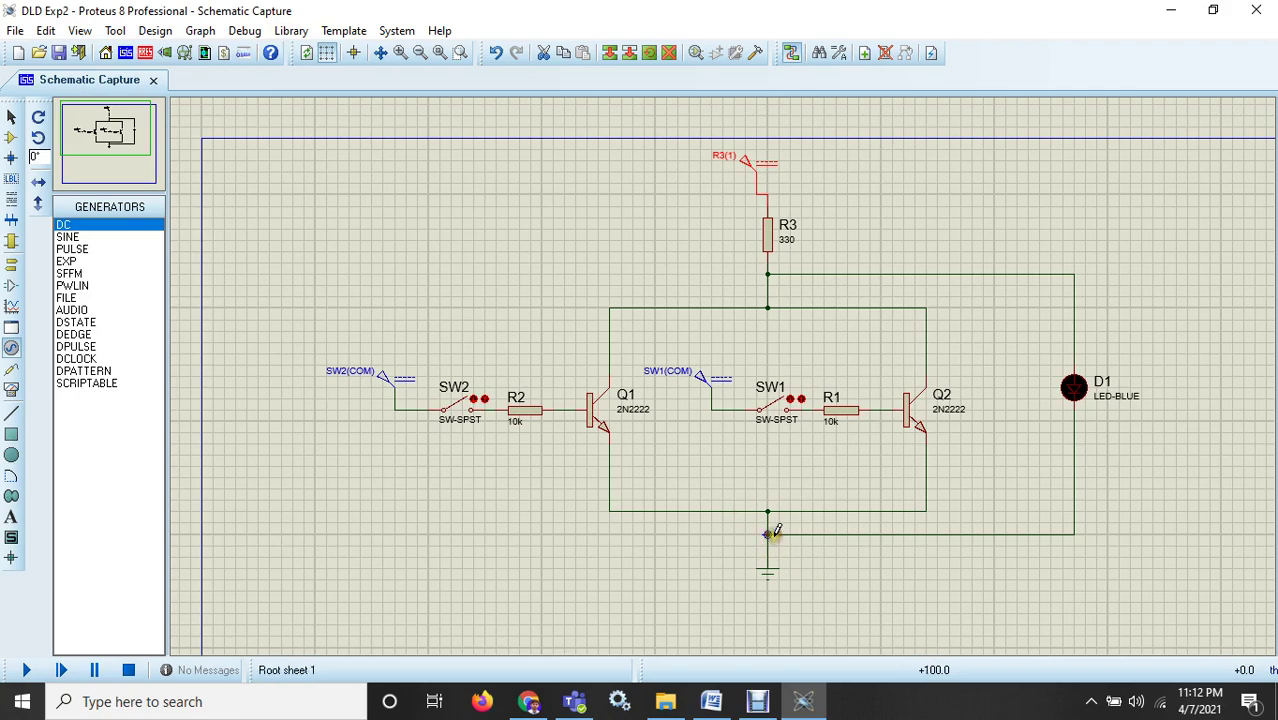
{"action": "scroll", "coordinate": [768, 530], "scroll_direction": "up", "scroll_amount": 1}
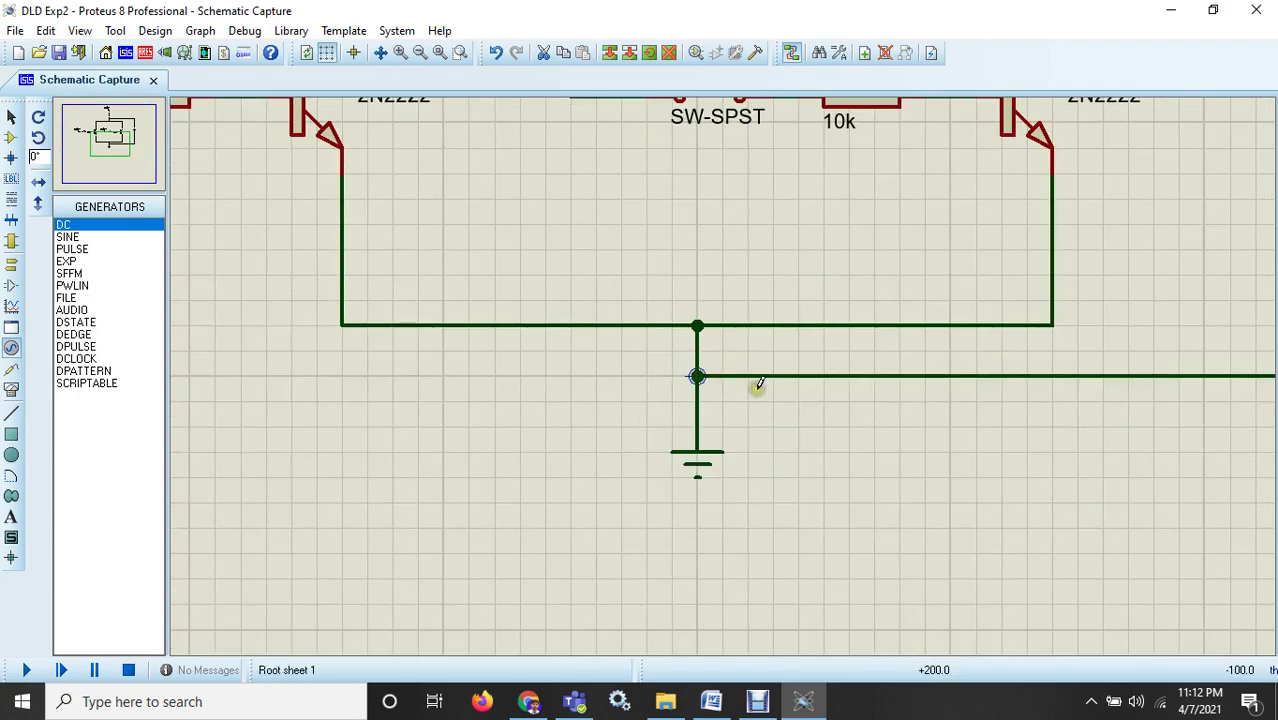
Run the simulation of the circuit with both switches open.
{"action": "scroll", "coordinate": [740, 382], "scroll_direction": "down", "scroll_amount": 4}
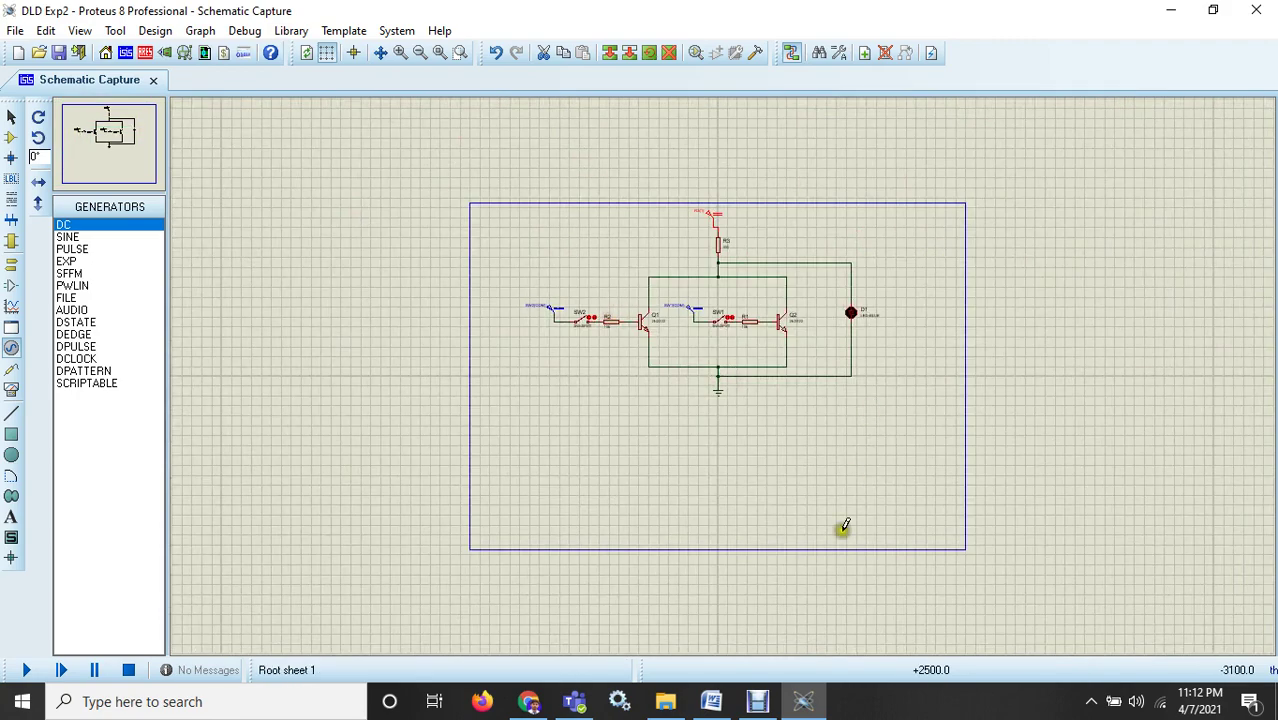
{"action": "scroll", "coordinate": [762, 336], "scroll_direction": "up", "scroll_amount": 2}
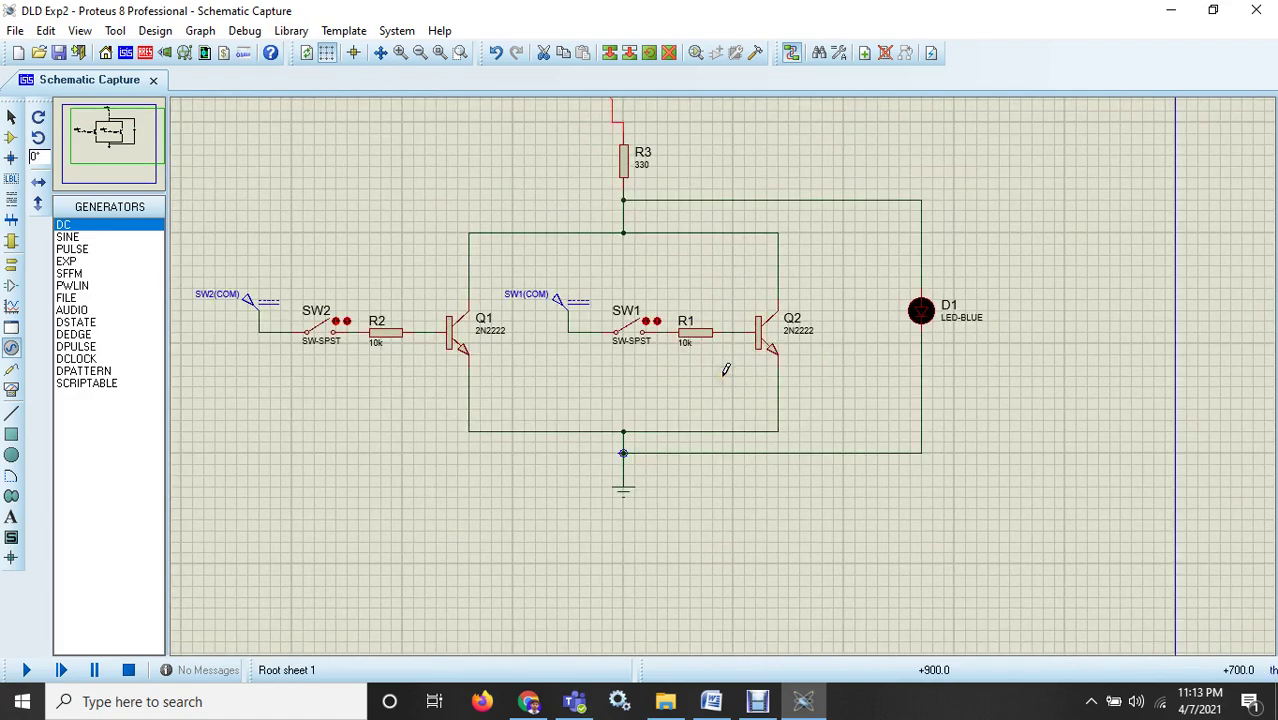
{"action": "left_click", "coordinate": [112, 120]}
{"action": "left_click_drag", "start_coordinate": [112, 120], "coordinate": [110, 125]}
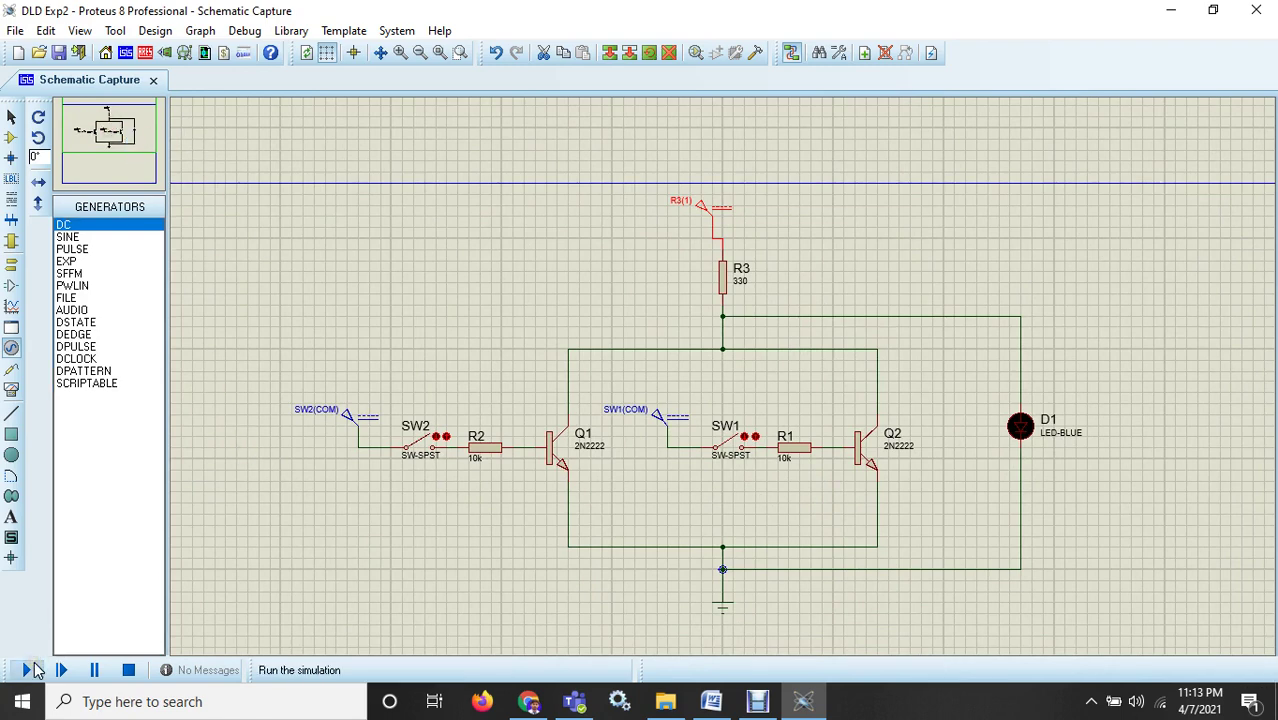
{"action": "left_click", "coordinate": [28, 670]}
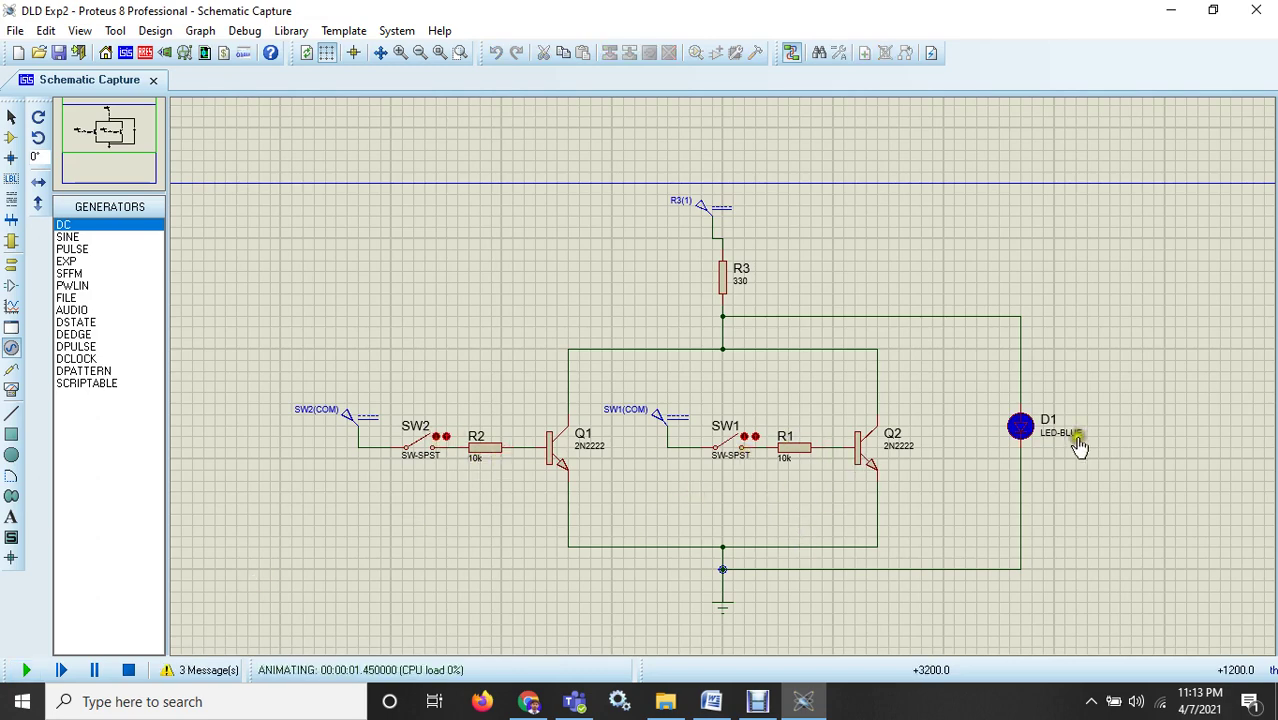
Switch to the Word lab document and record 1 in column C of Table I for inputs 0V and 0V.
{"action": "left_click", "coordinate": [711, 701]}
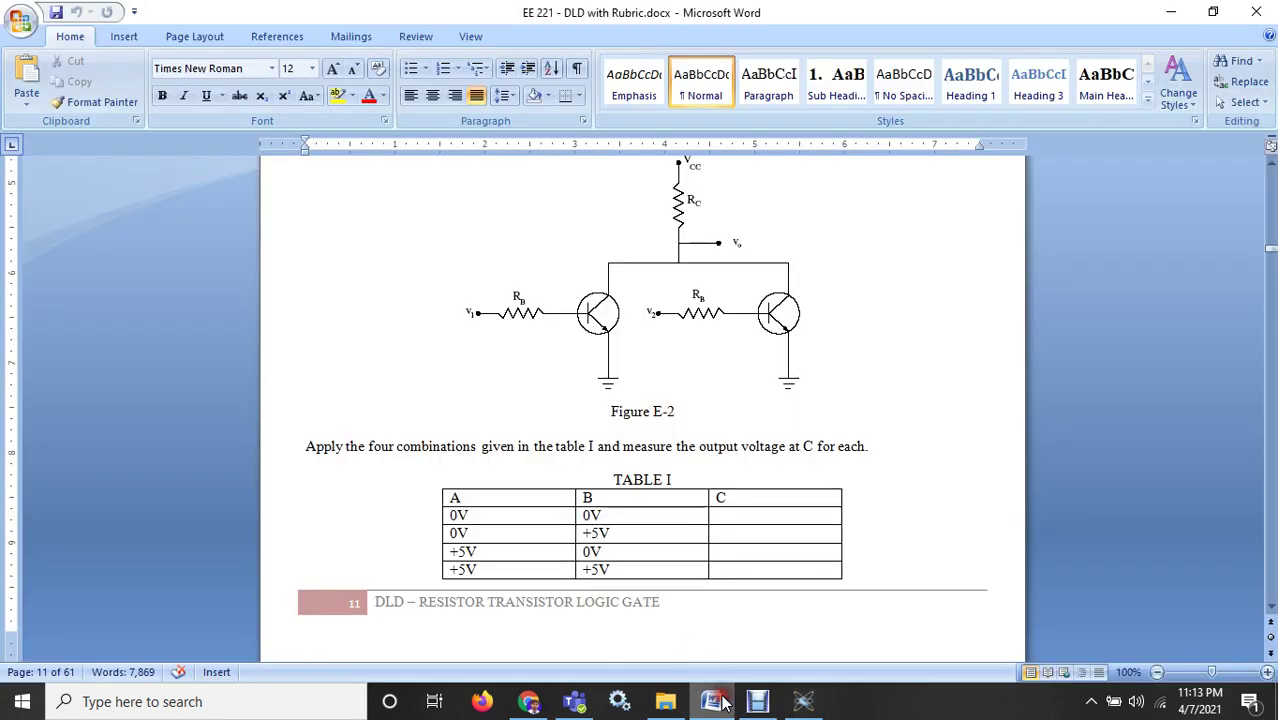
{"action": "left_click", "coordinate": [746, 514]}
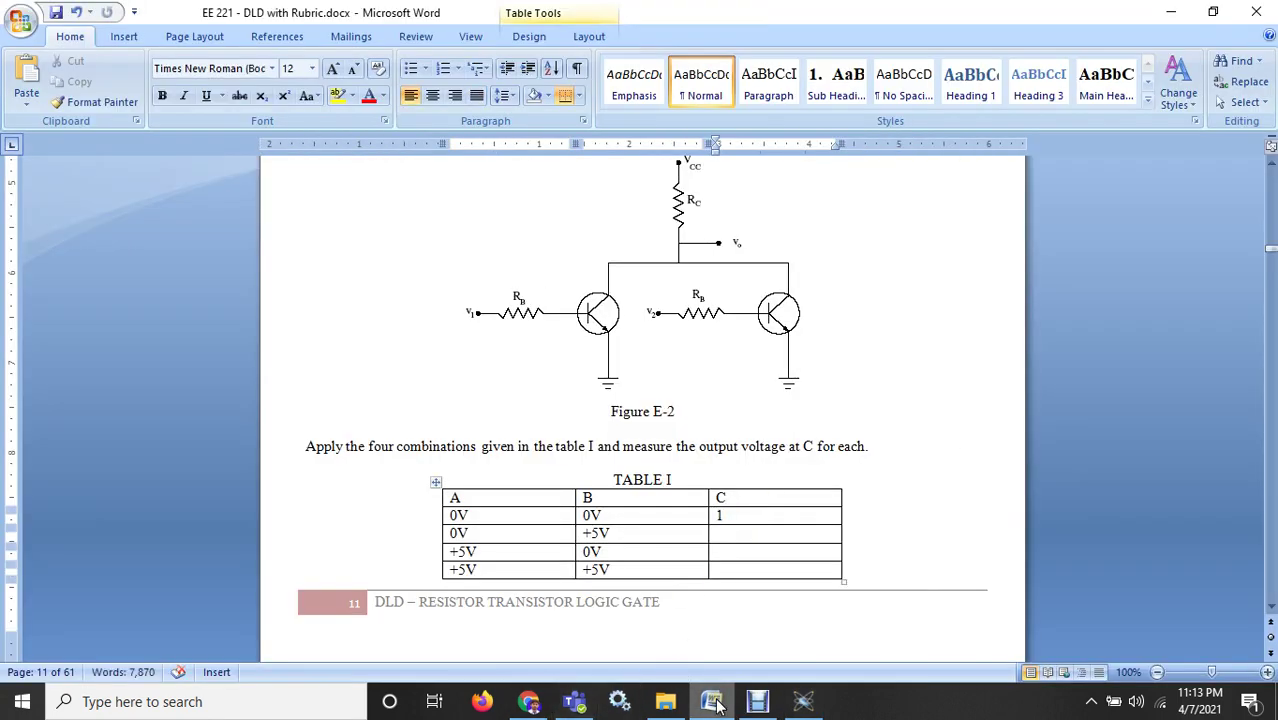
Close SW1 in the Proteus simulation and record 0 in column C of the Word table for A 0V and B +5V.
{"action": "left_click", "coordinate": [803, 701]}
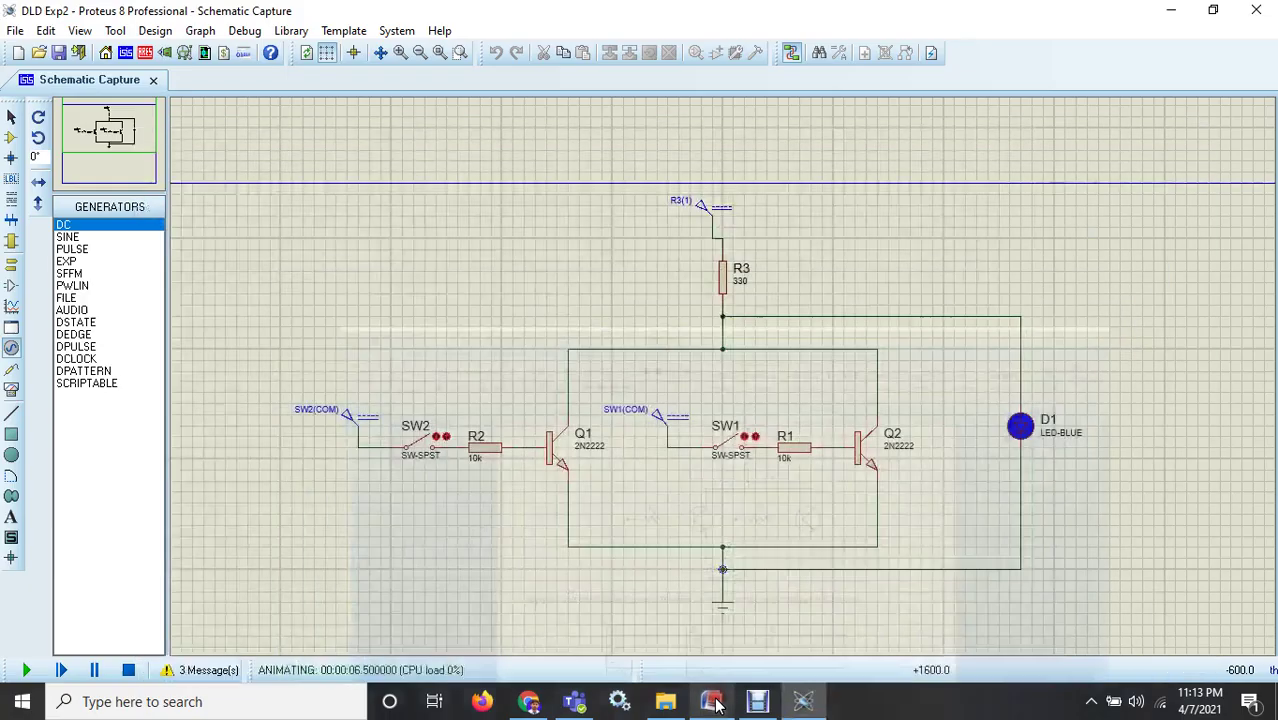
{"action": "left_click", "coordinate": [745, 446]}
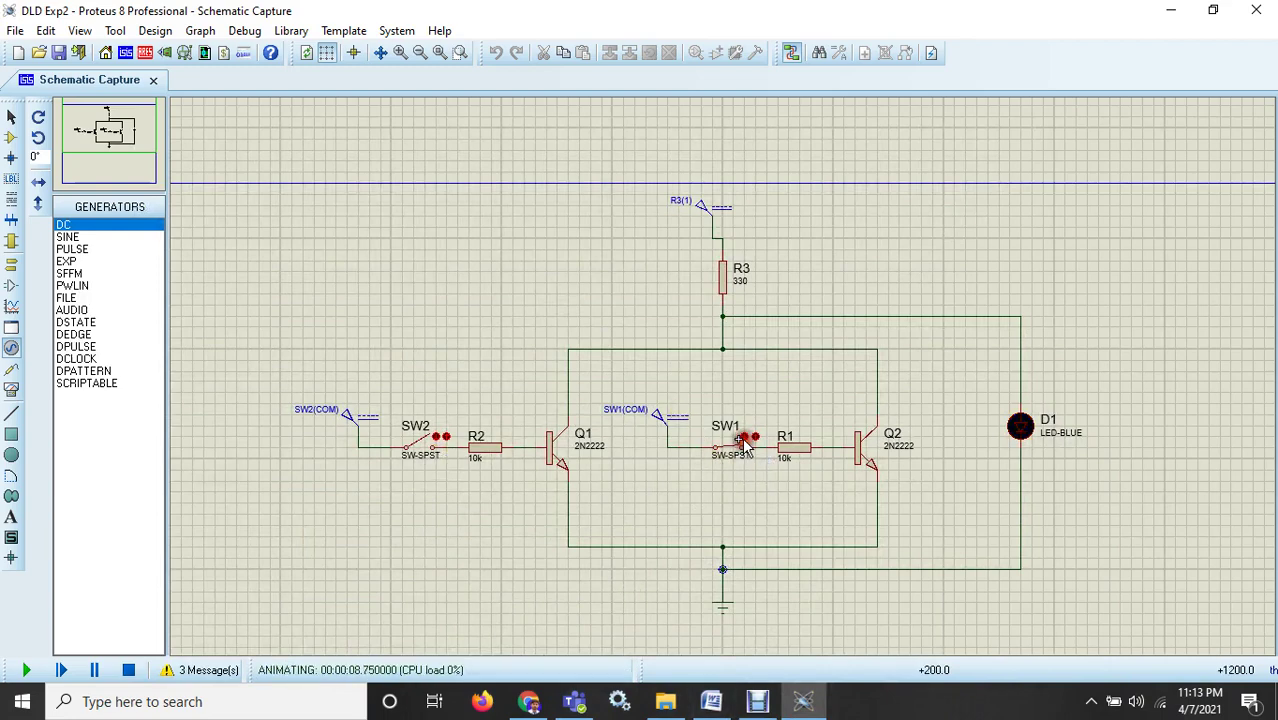
{"action": "left_click", "coordinate": [711, 701]}
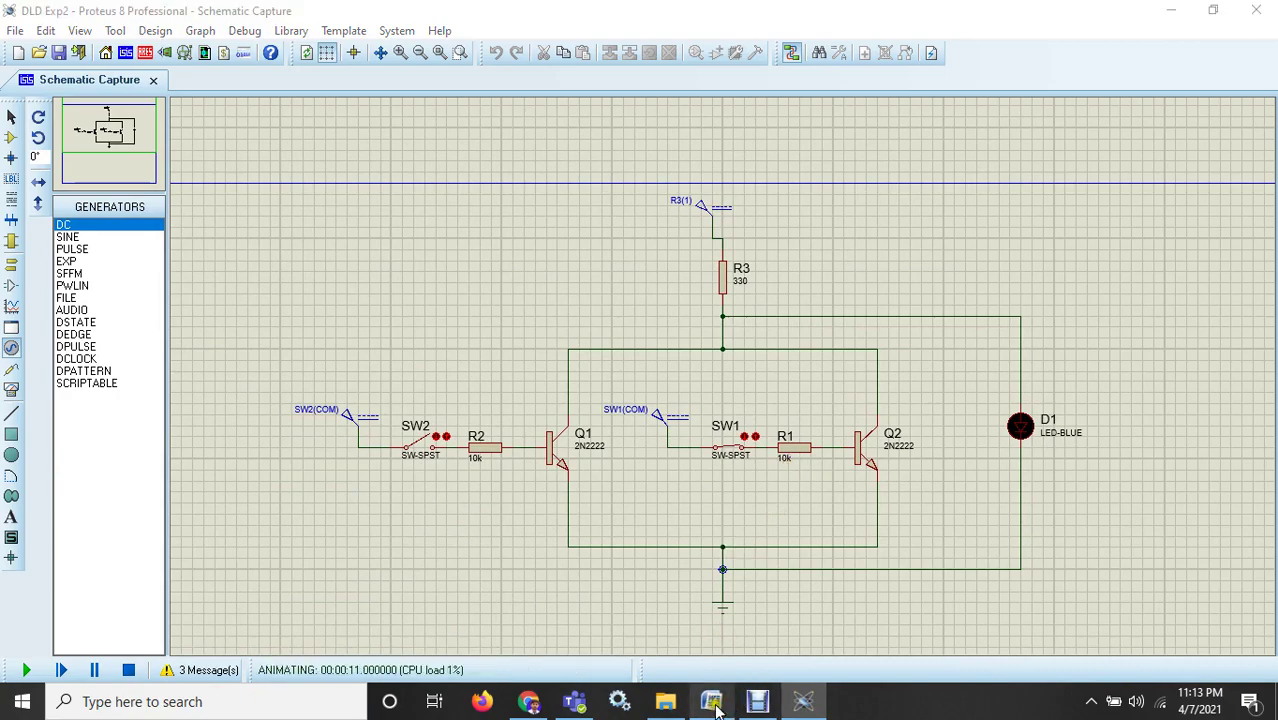
{"action": "left_click", "coordinate": [716, 708]}
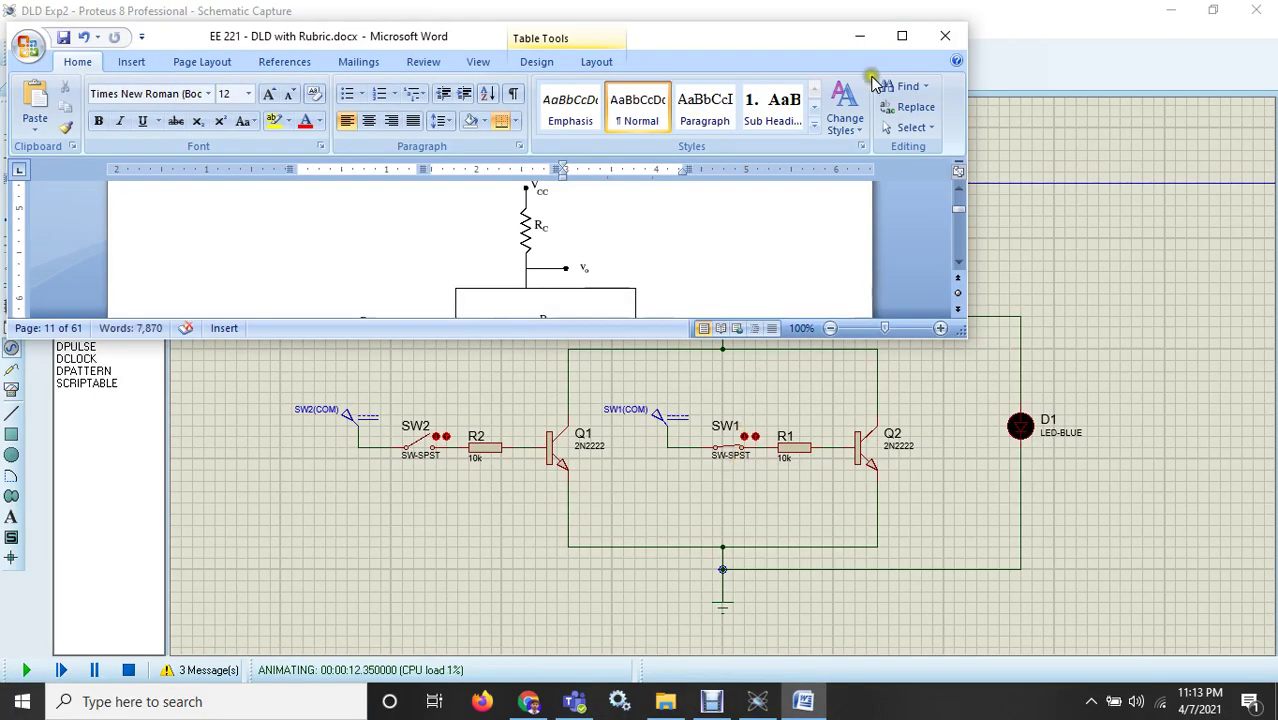
{"action": "left_click", "coordinate": [891, 36]}
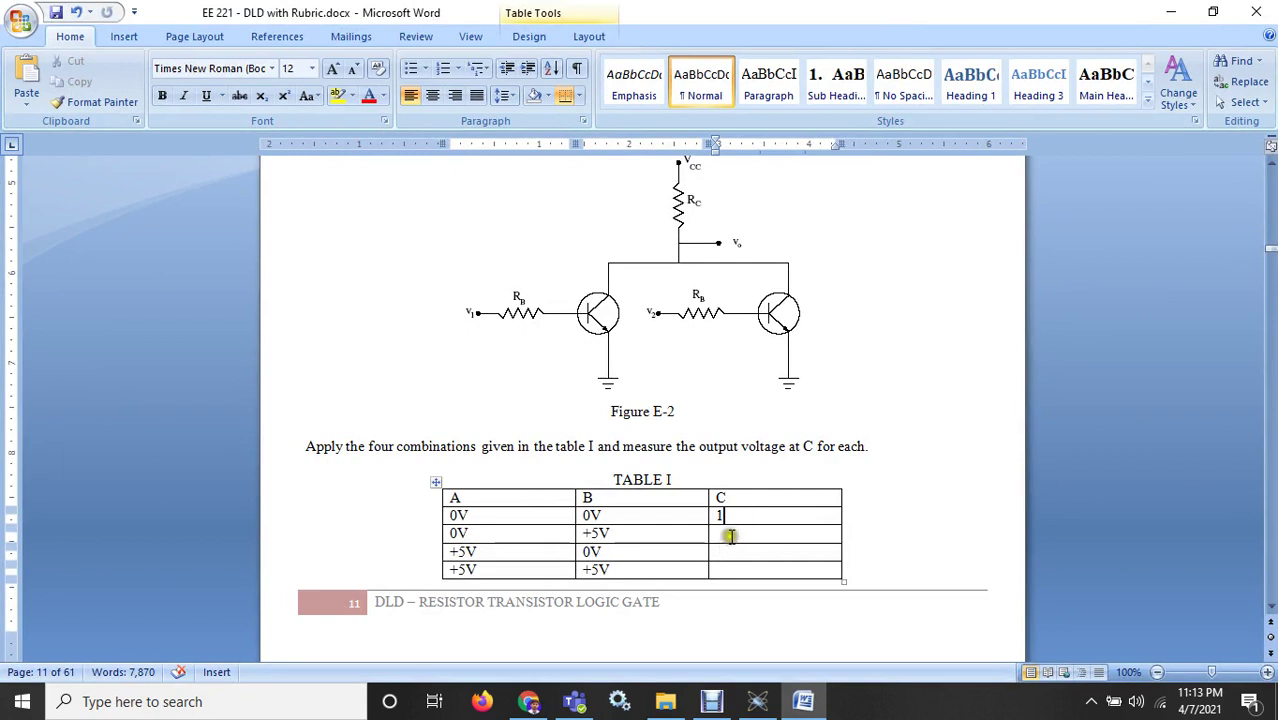
{"action": "left_click", "coordinate": [731, 537]}
{"action": "type", "text": "0"}
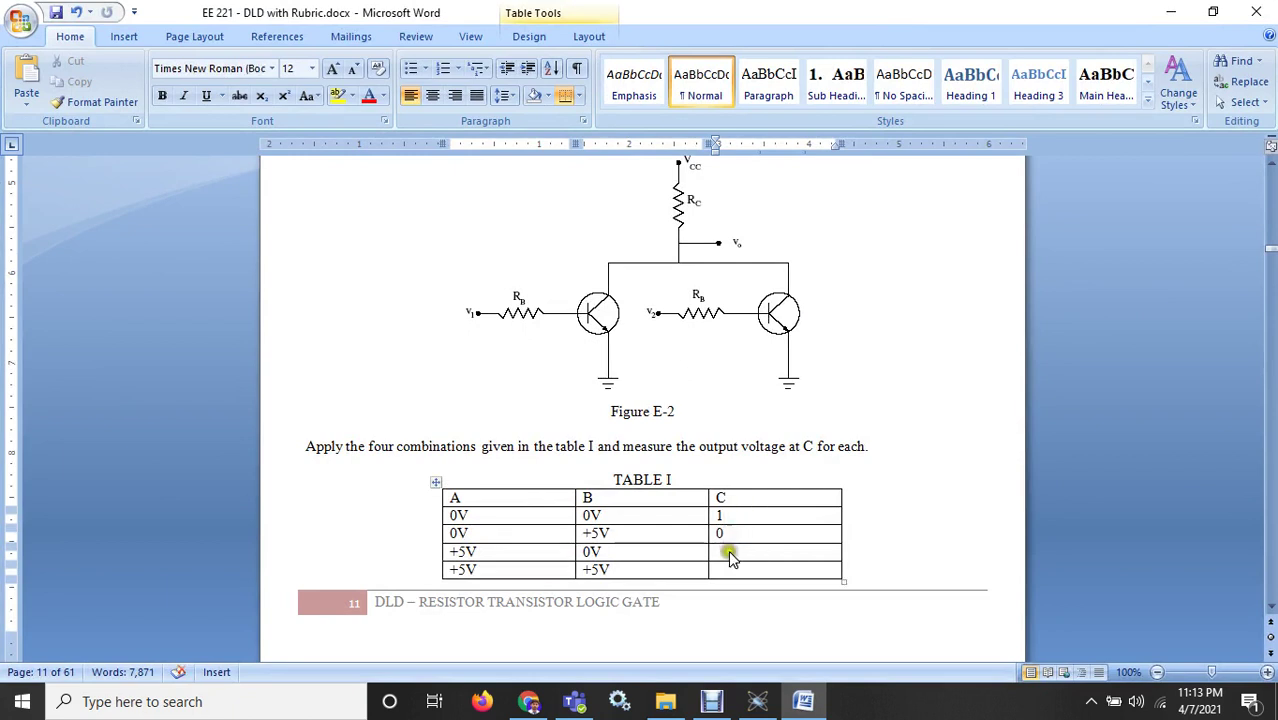
Return to Proteus and test the remaining input combinations by toggling SW1 and closing SW2, ending with both switches closed.
{"action": "left_click", "coordinate": [757, 703]}
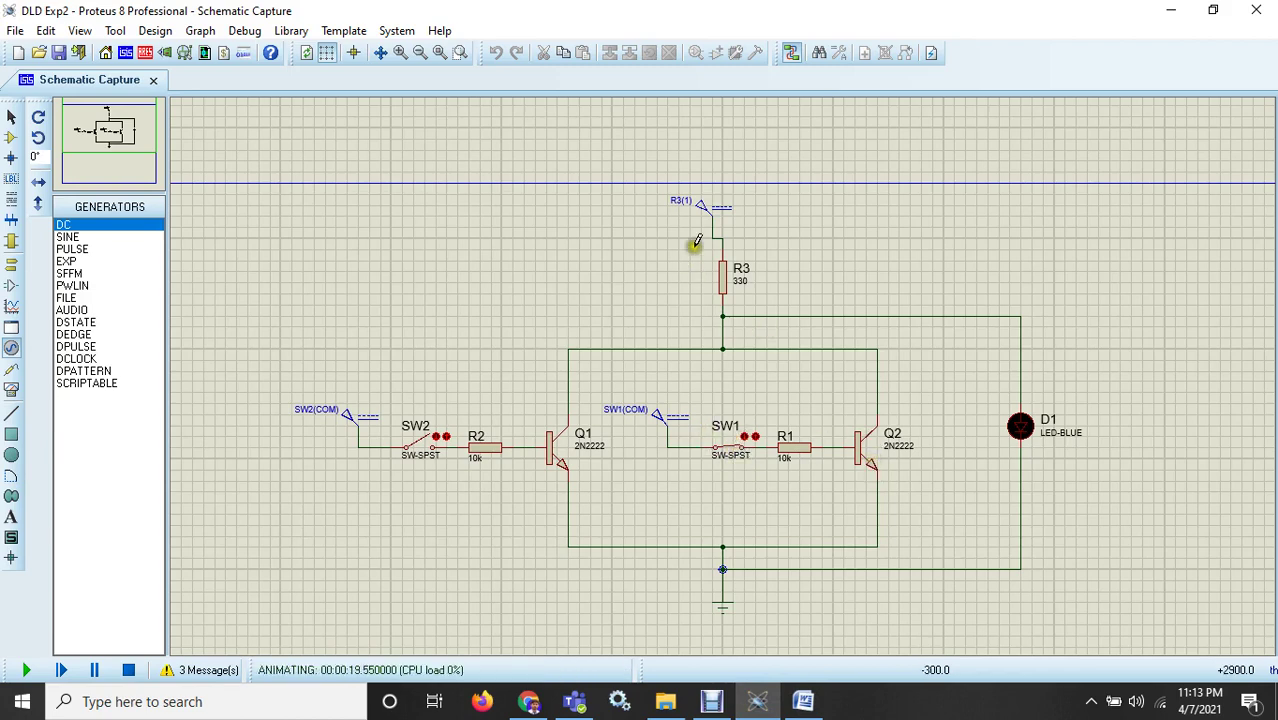
{"action": "left_click", "coordinate": [756, 439]}
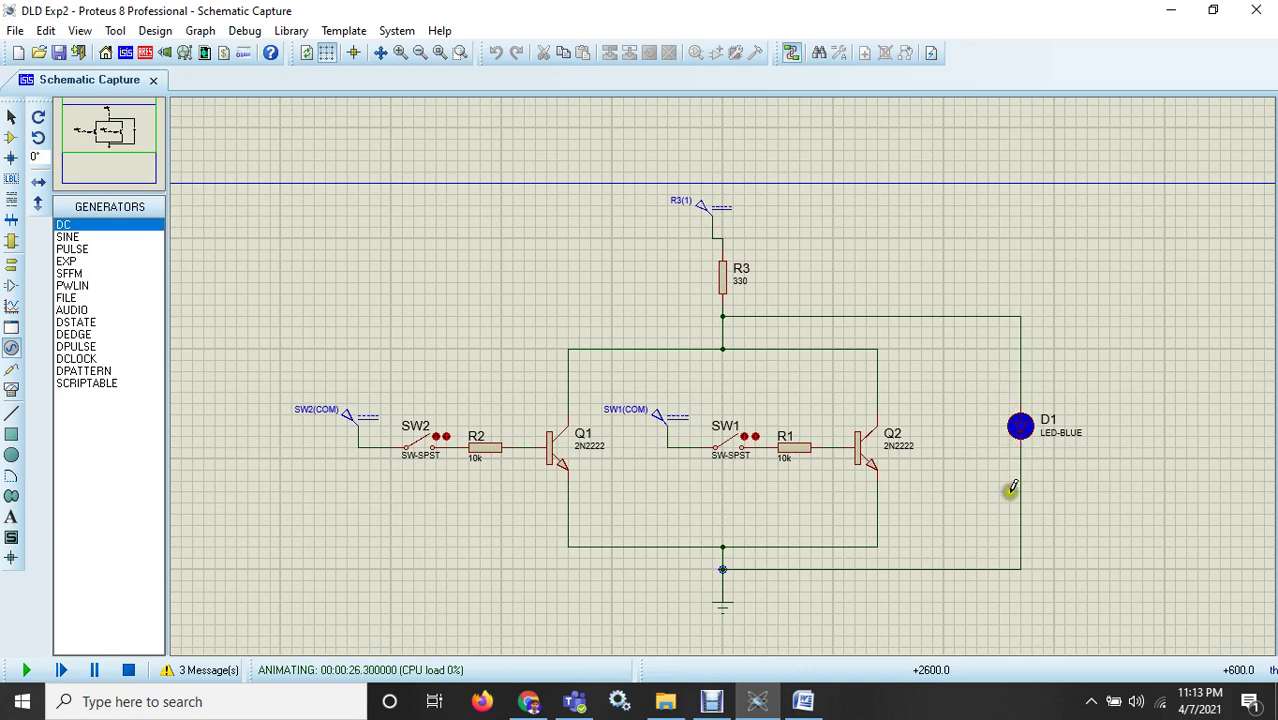
{"action": "left_click", "coordinate": [748, 440]}
{"action": "left_click", "coordinate": [747, 441]}
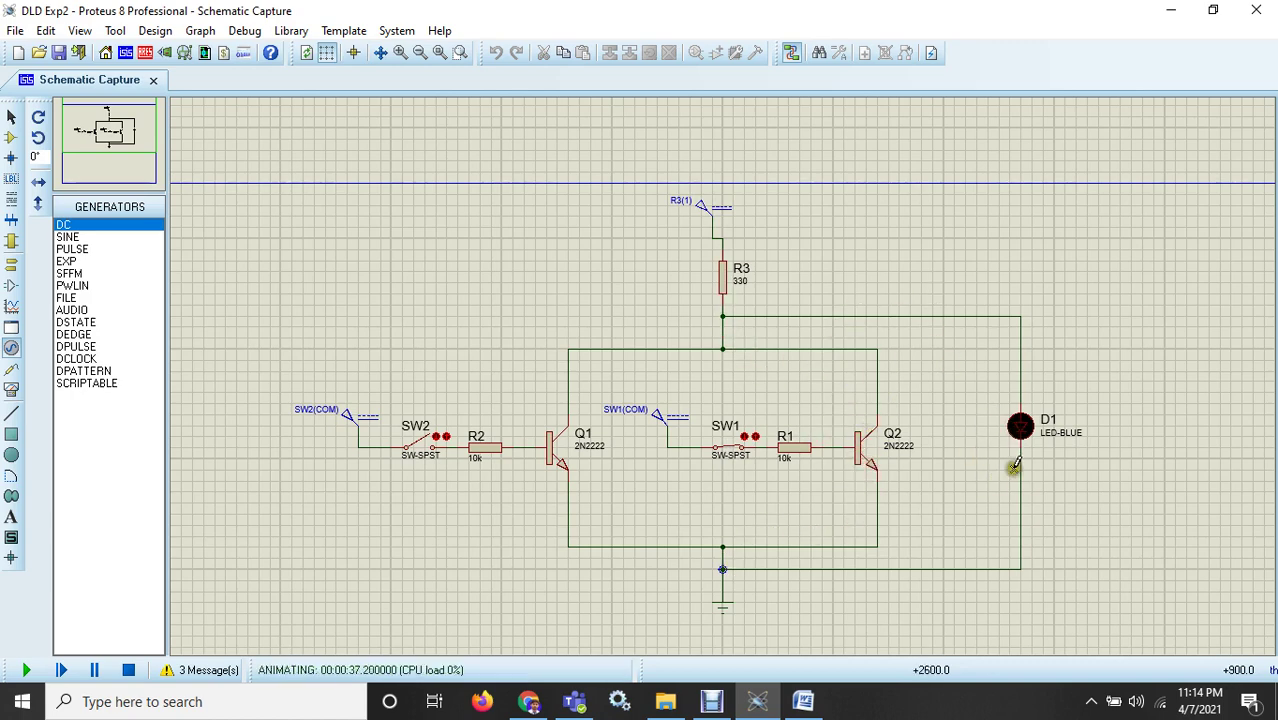
{"action": "left_click", "coordinate": [757, 438]}
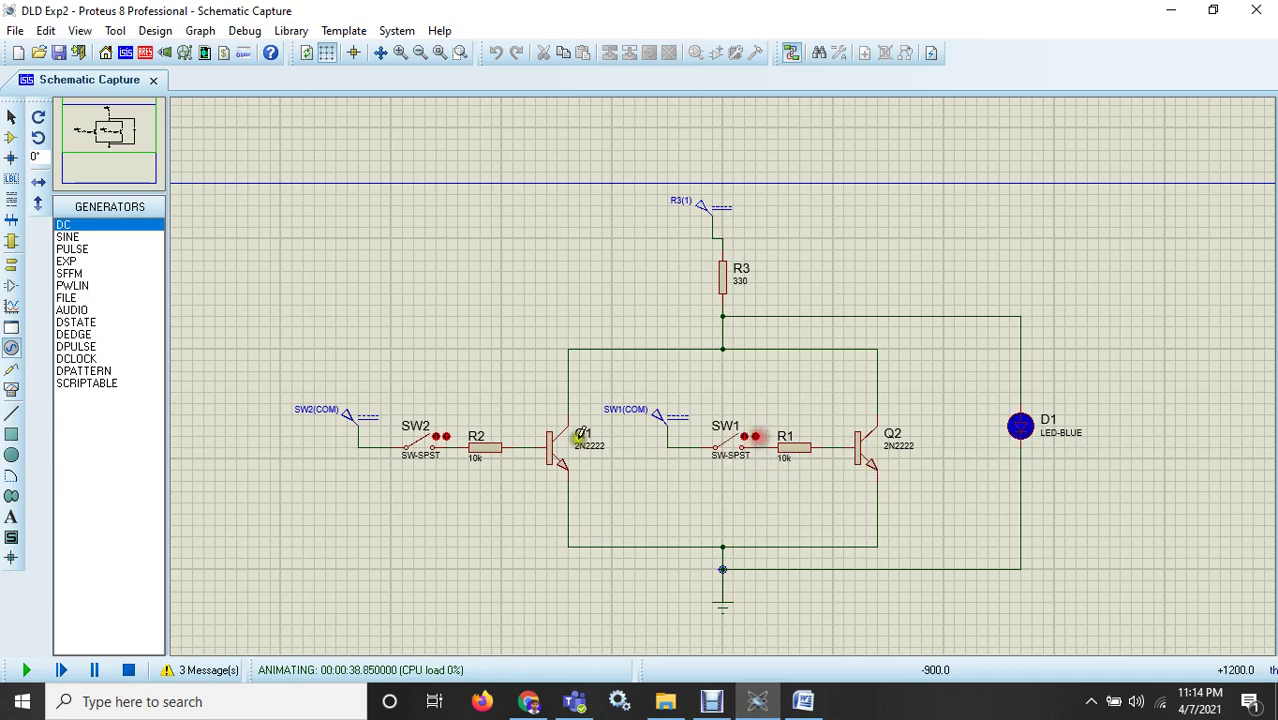
{"action": "left_click", "coordinate": [437, 438]}
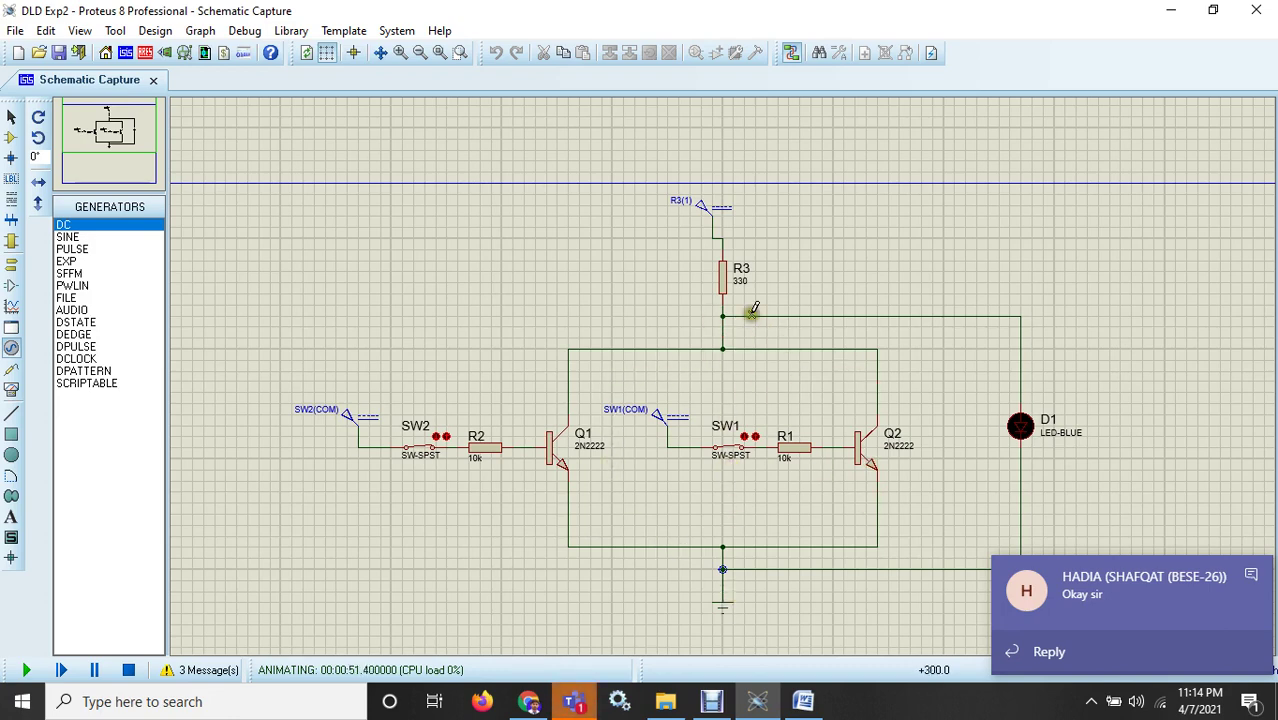
Switch to Word and record 0 in column C of Table I for both rows where A is +5V.
{"action": "left_click", "coordinate": [803, 701]}
{"action": "left_click", "coordinate": [737, 553]}
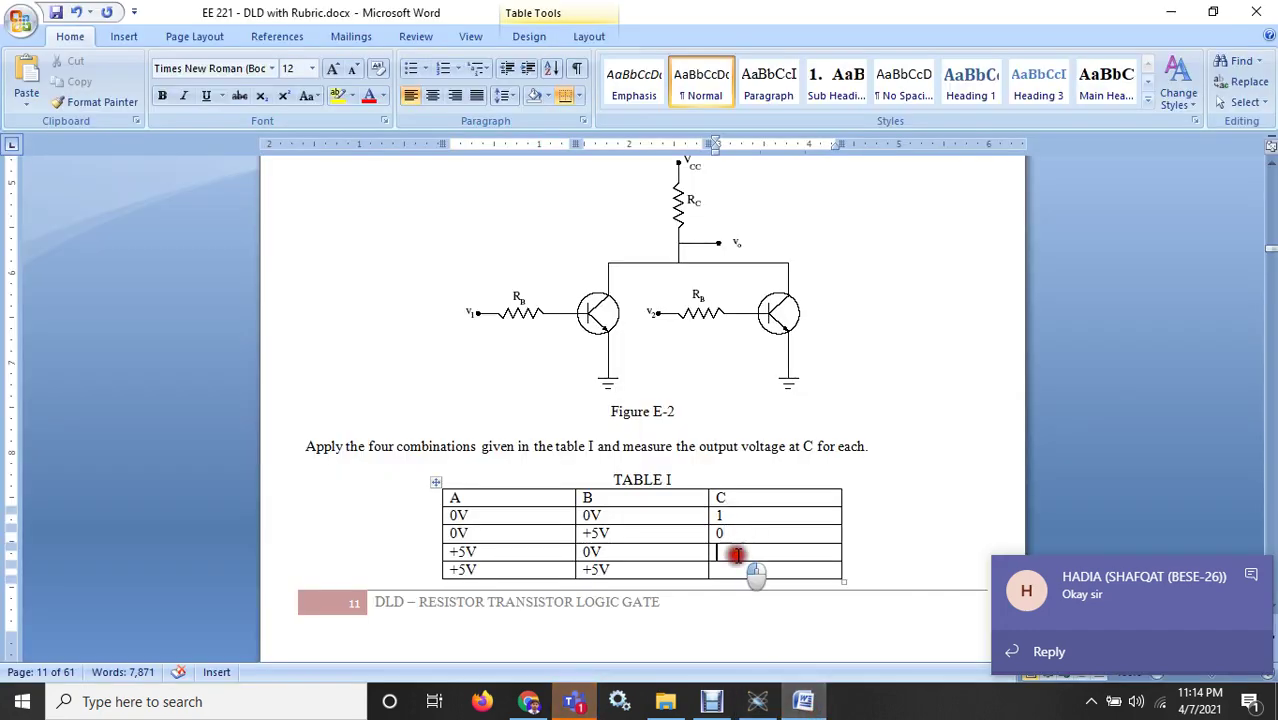
{"action": "type", "text": "0"}
{"action": "key", "text": "Down"}
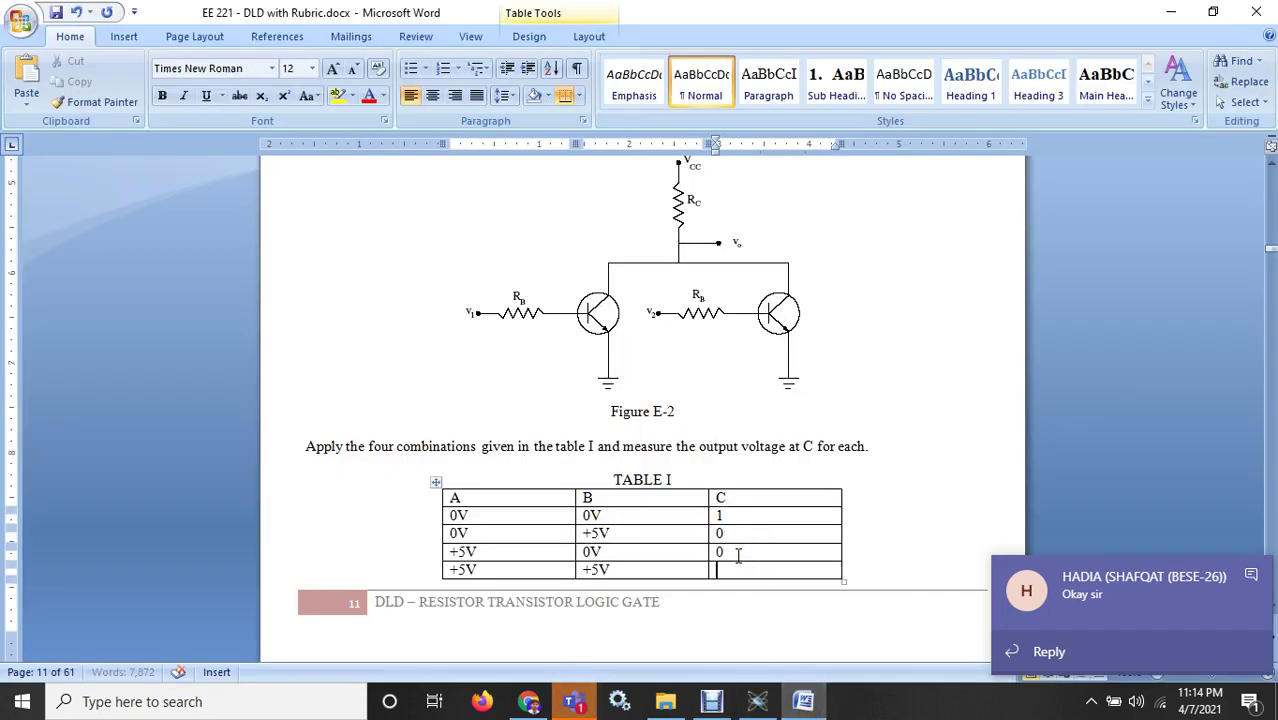
{"action": "type", "text": "0"}
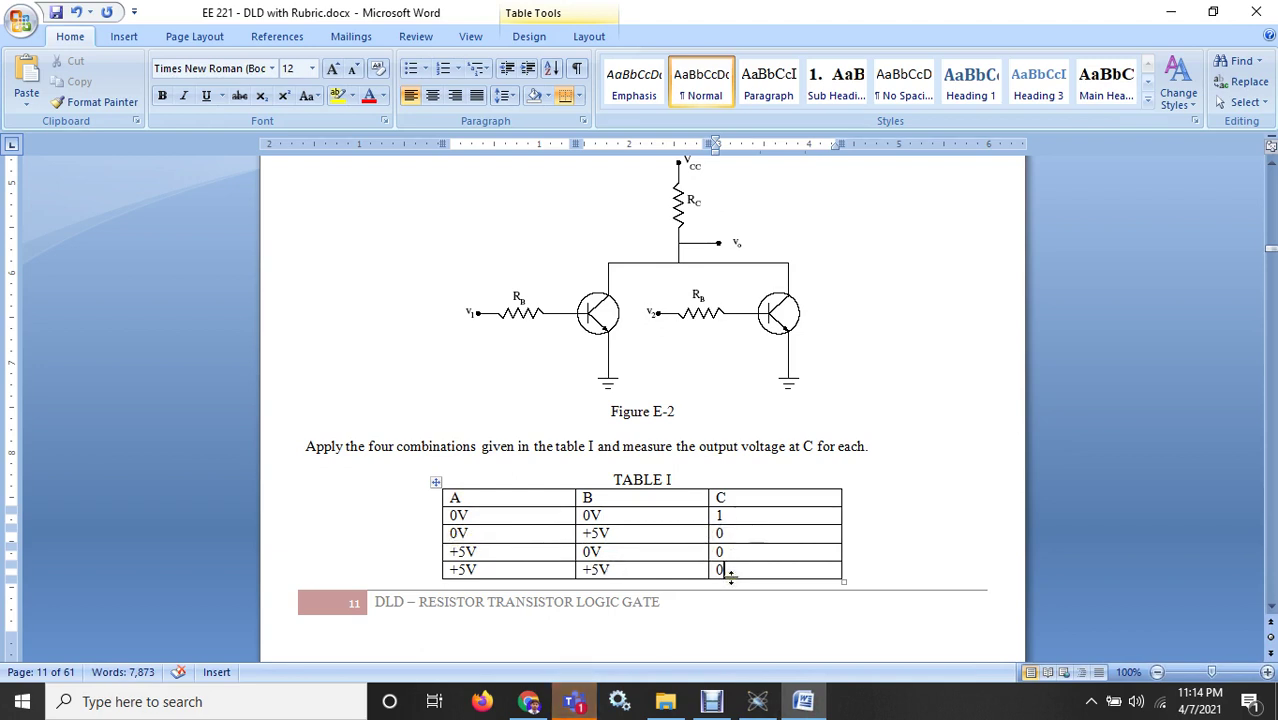
Return to Proteus, stop the simulation and delete LED D1 together with its two wires.
{"action": "left_click", "coordinate": [757, 701]}
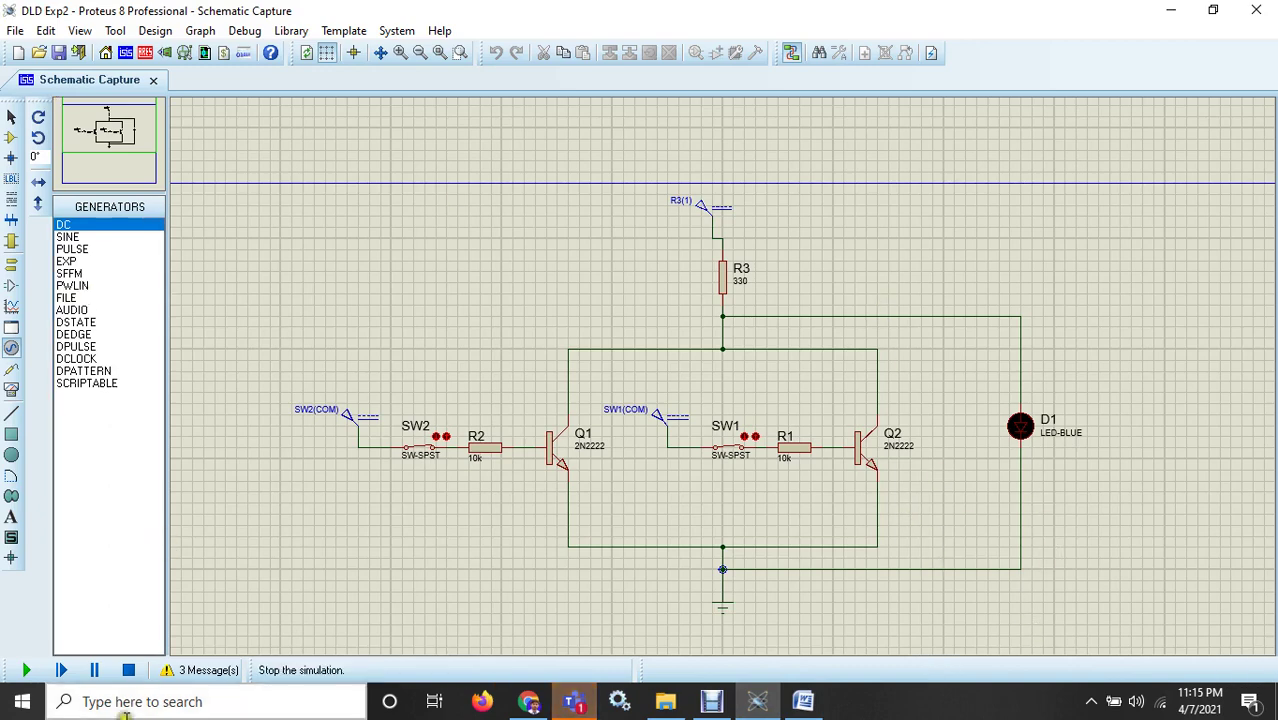
{"action": "left_click", "coordinate": [128, 672]}
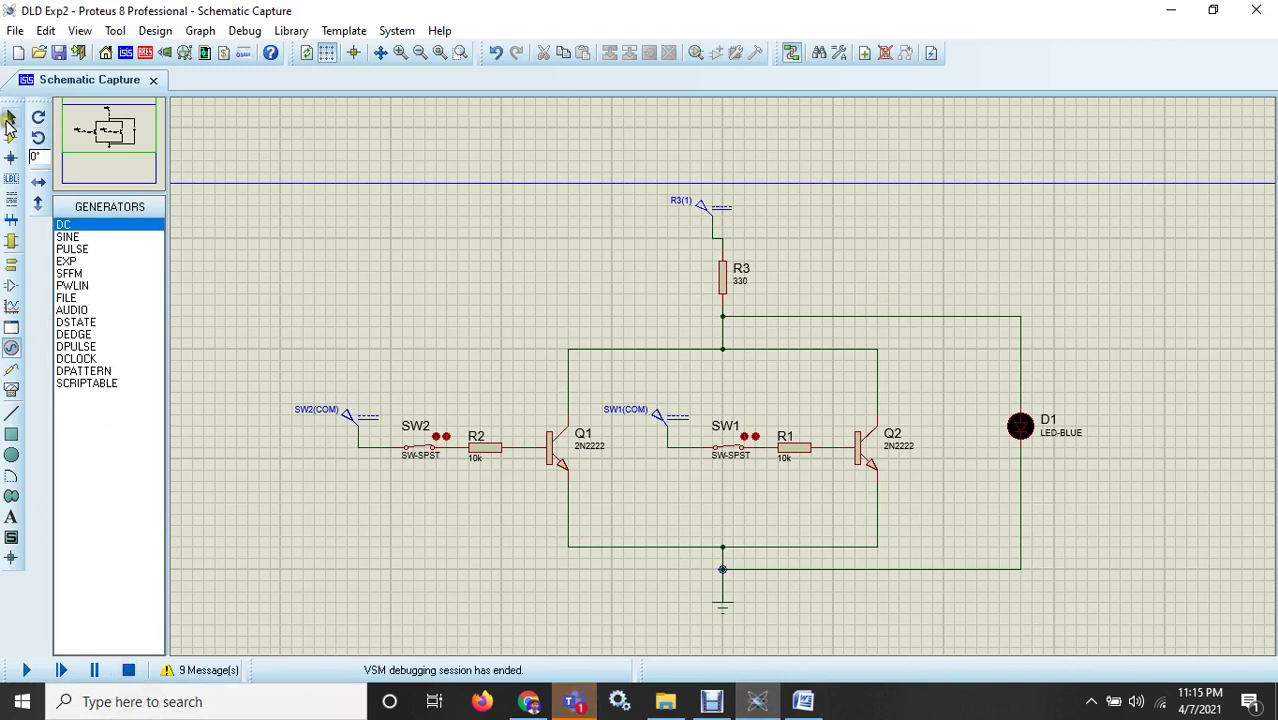
{"action": "left_click_drag", "start_coordinate": [1087, 211], "coordinate": [944, 586]}
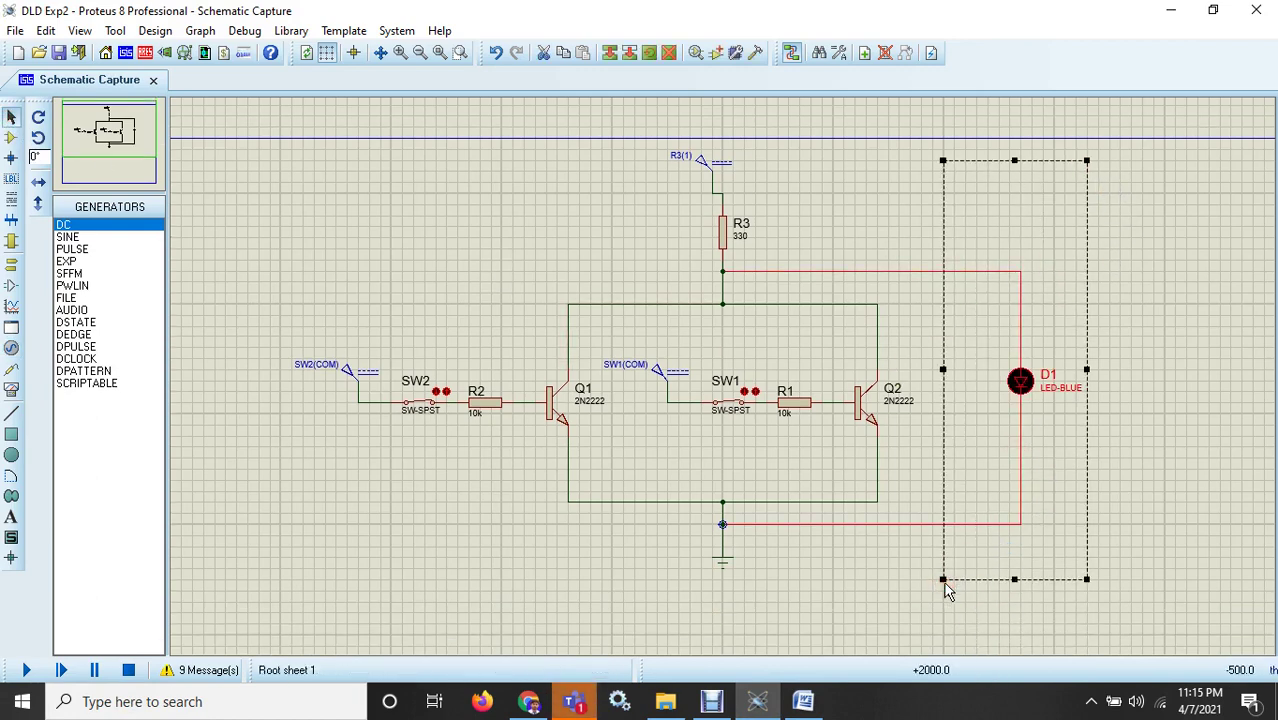
{"action": "key", "text": "Delete"}
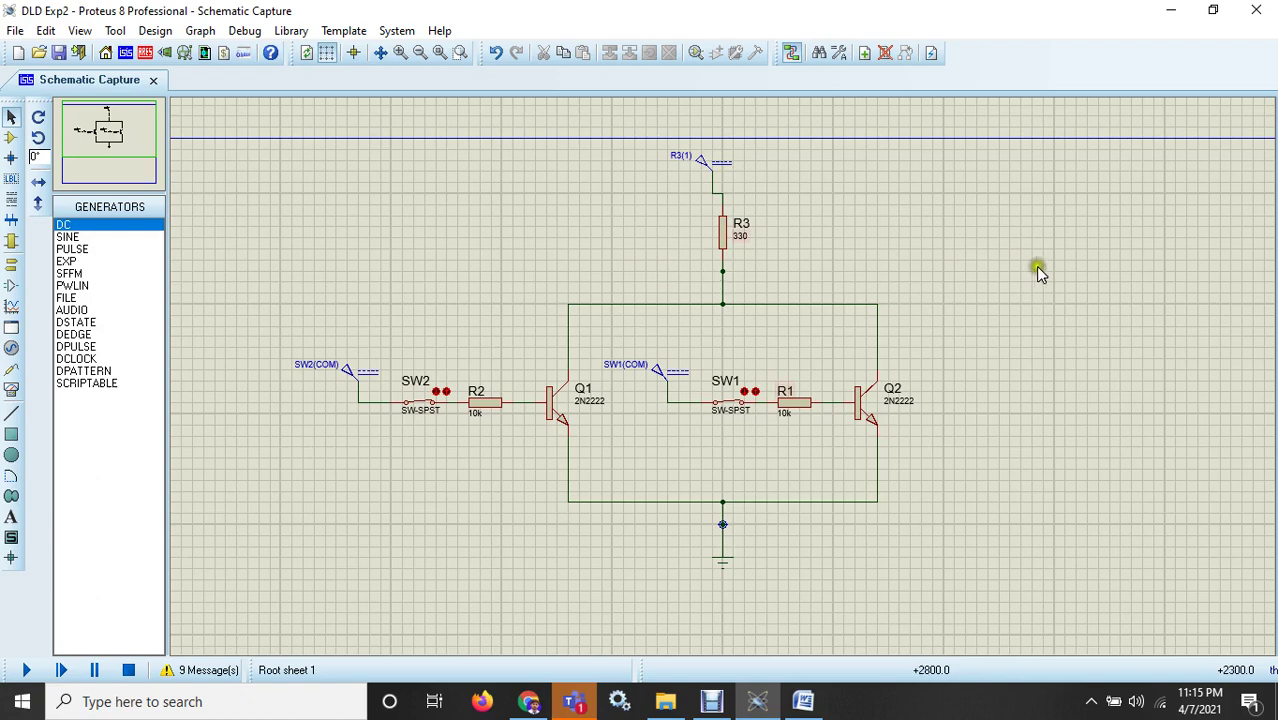
Place a third 2N2222 transistor to the right of Q2, slightly above its level.
{"action": "left_click", "coordinate": [16, 140]}
{"action": "left_click", "coordinate": [66, 224]}
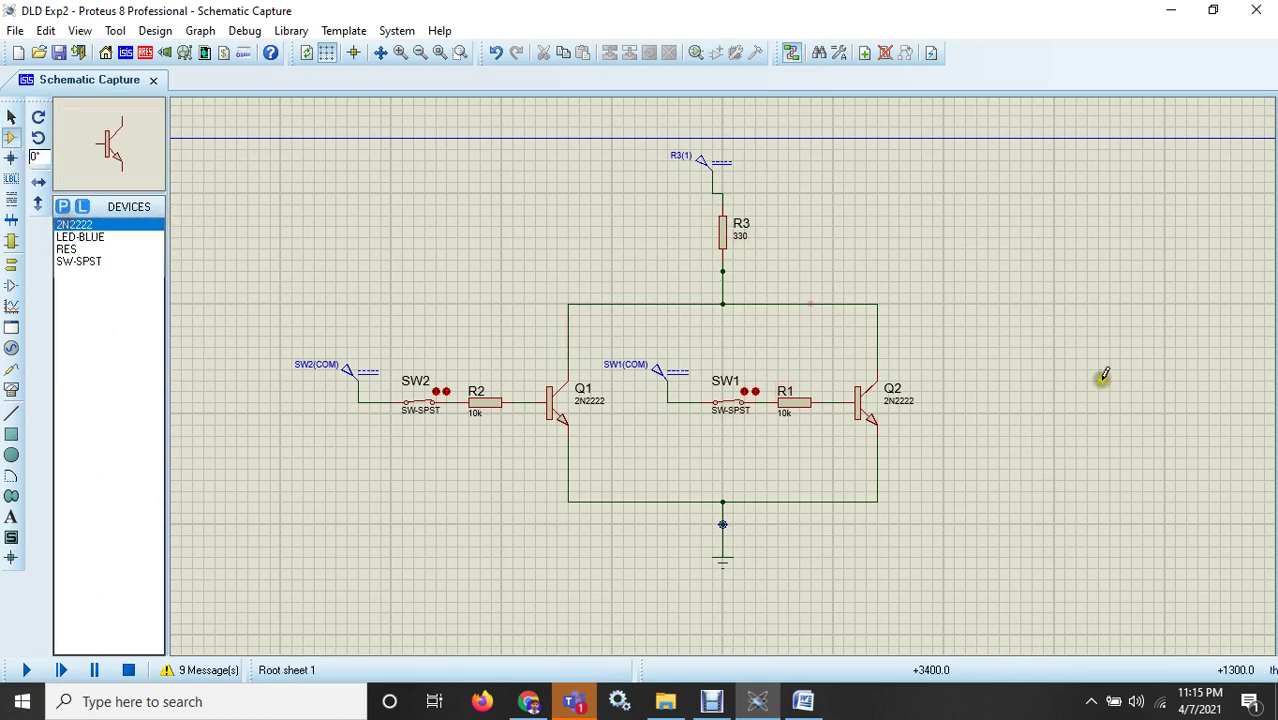
{"action": "left_click", "coordinate": [1062, 365]}
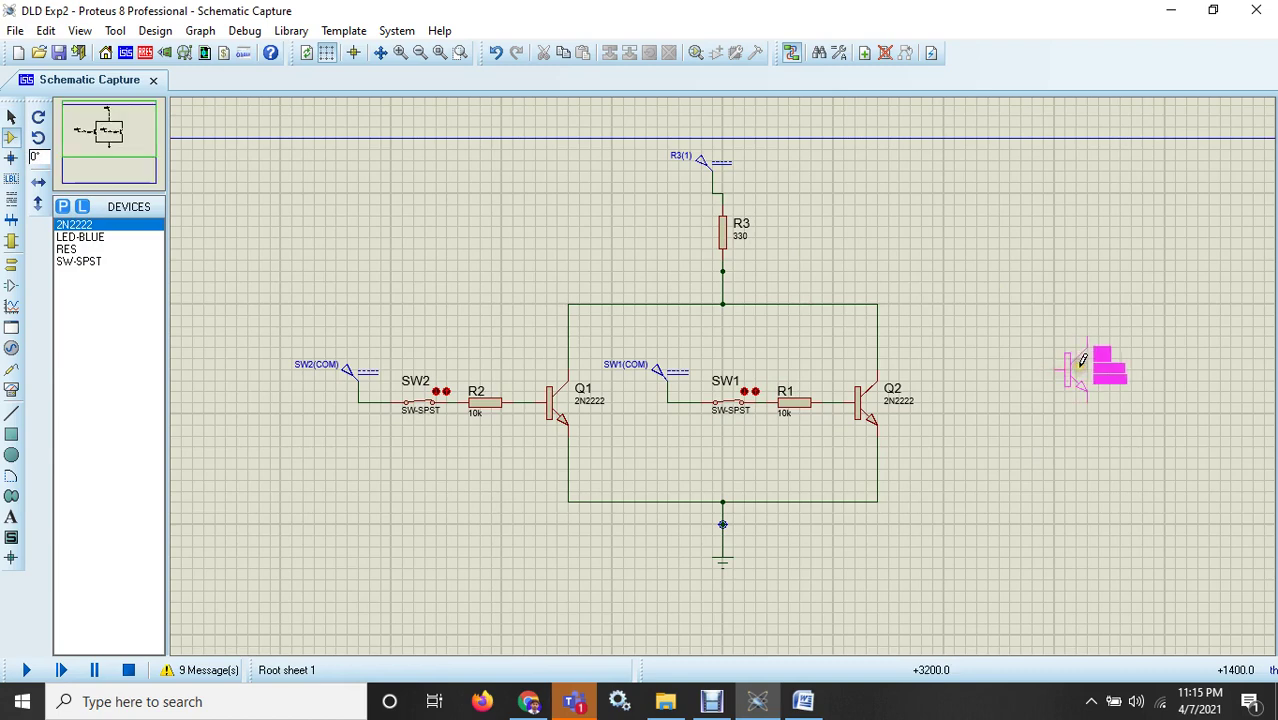
{"action": "left_click", "coordinate": [1062, 366]}
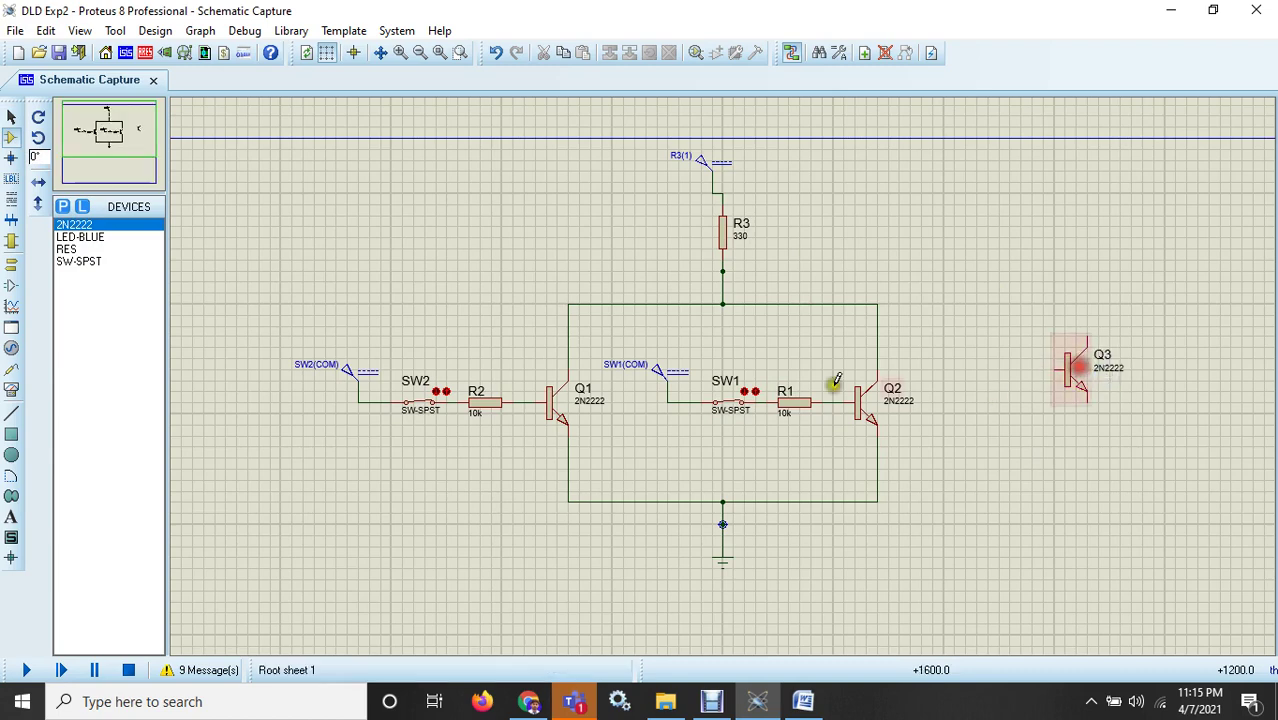
Place a horizontal RES resistor to the left of transistor Q3 and wire it to the transistor's base.
{"action": "left_click", "coordinate": [66, 249]}
{"action": "left_click", "coordinate": [993, 372]}
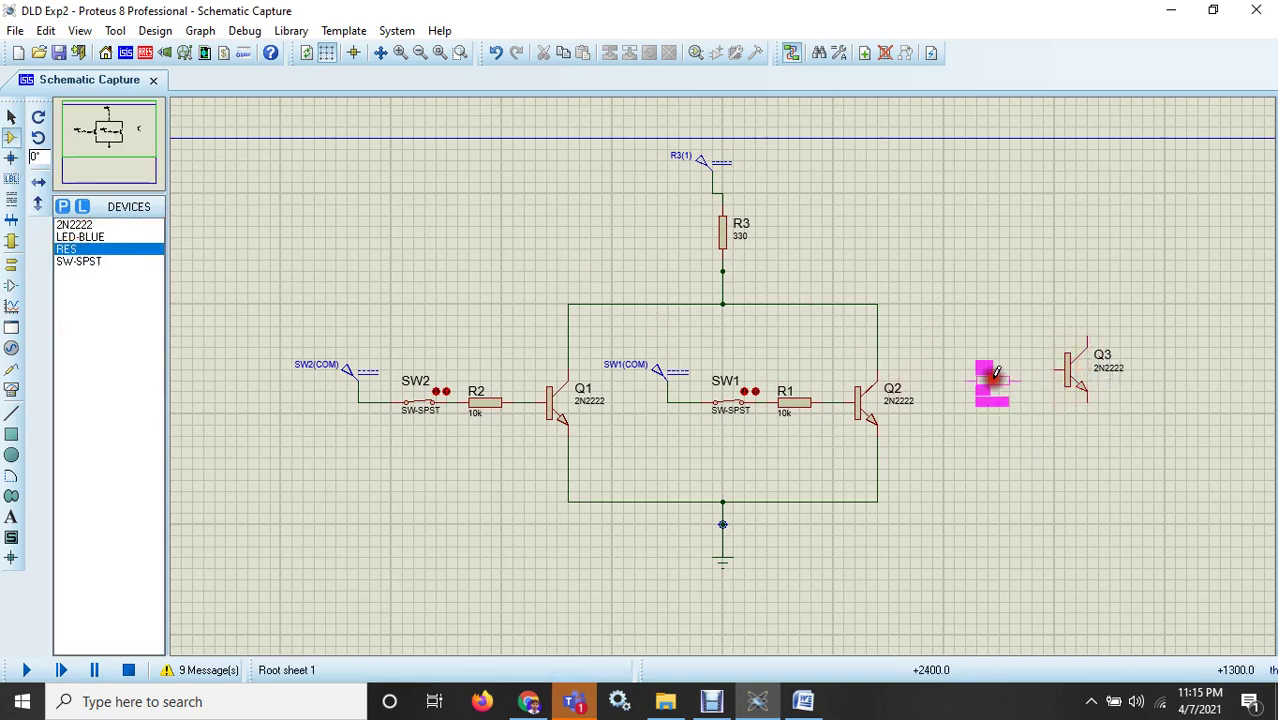
{"action": "left_click", "coordinate": [1003, 362]}
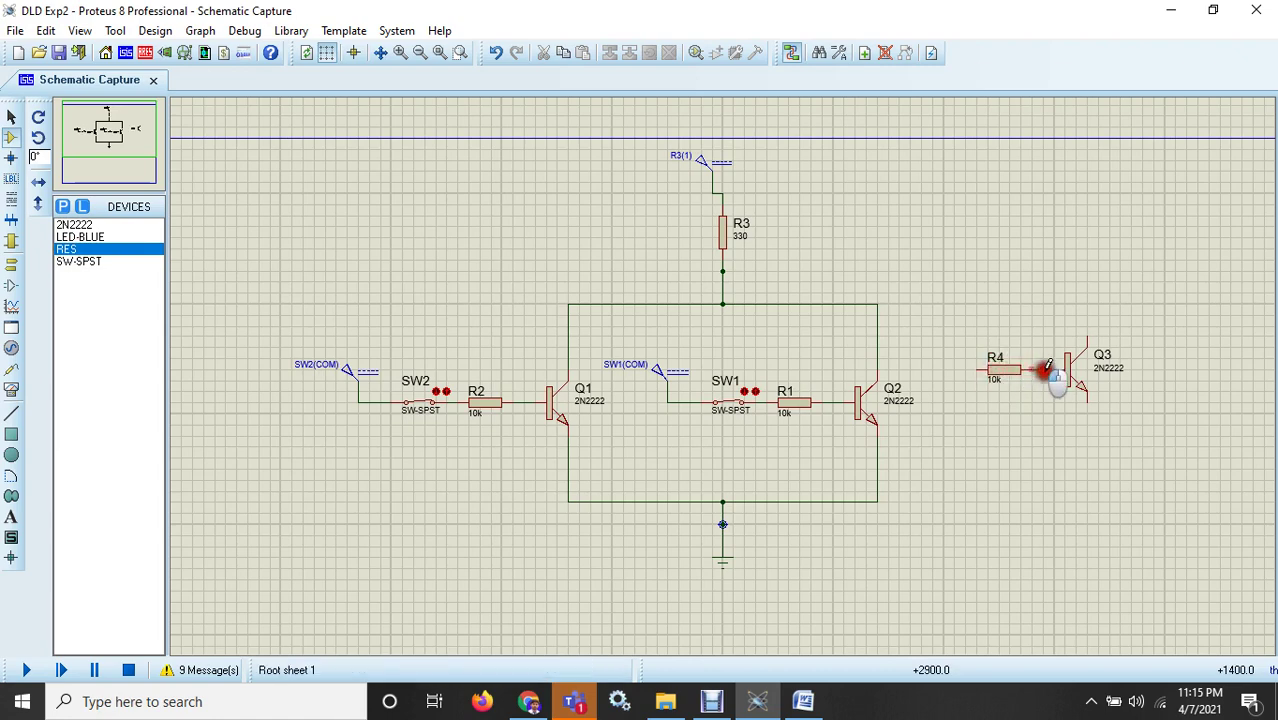
{"action": "left_click", "coordinate": [1050, 368]}
{"action": "left_click", "coordinate": [1020, 370]}
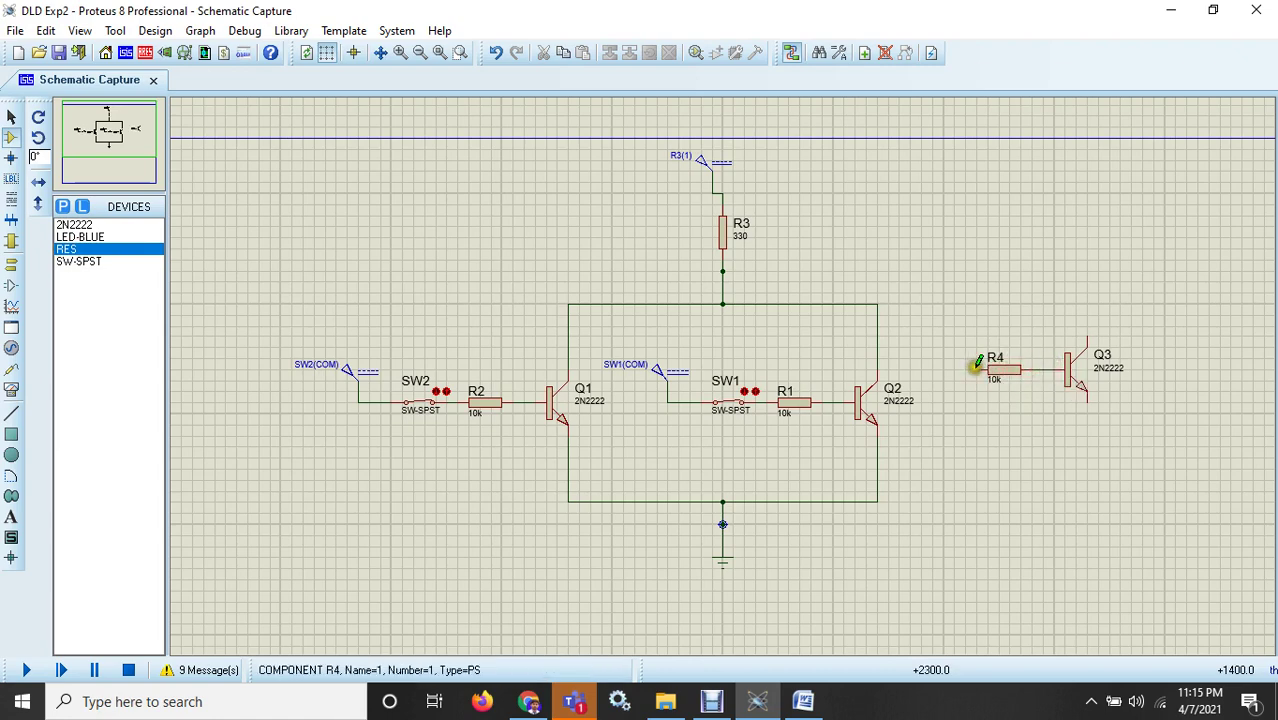
Wire the free end of R4 to the junction below R3, and Q3's emitter to the common ground line.
{"action": "left_click", "coordinate": [978, 367]}
{"action": "left_click", "coordinate": [724, 270]}
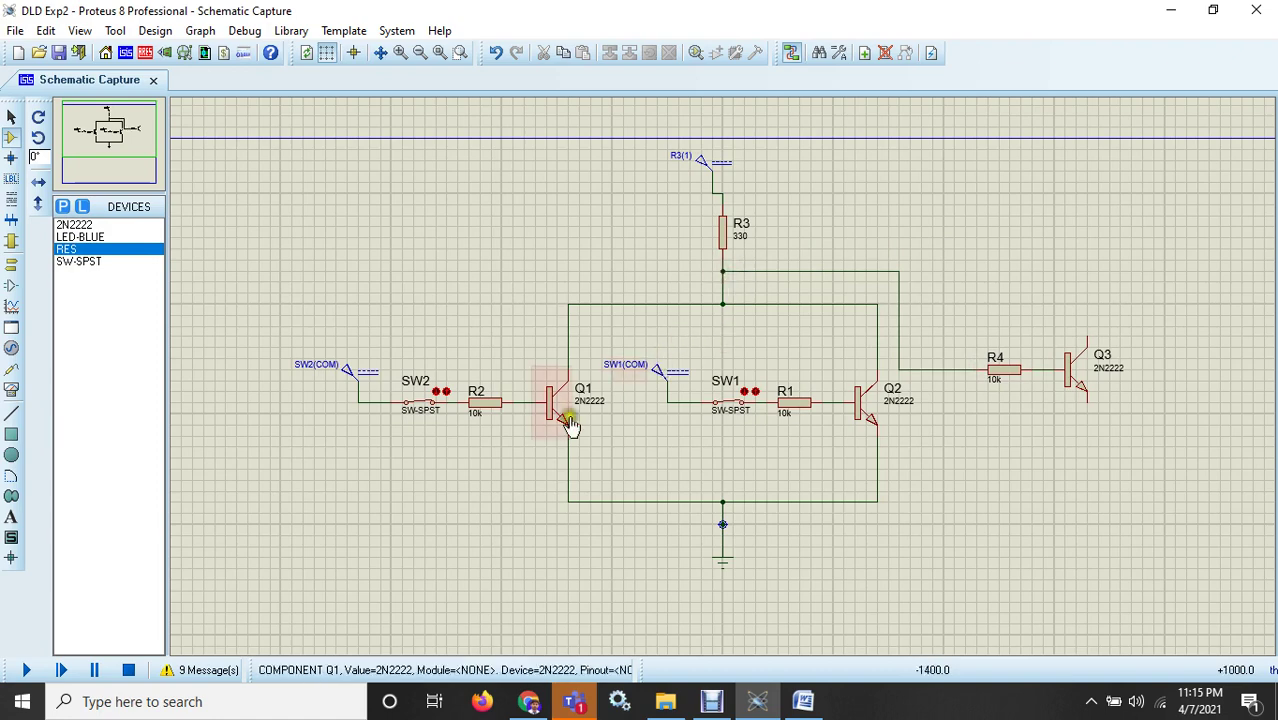
{"action": "left_click", "coordinate": [1089, 398]}
{"action": "left_click", "coordinate": [878, 500]}
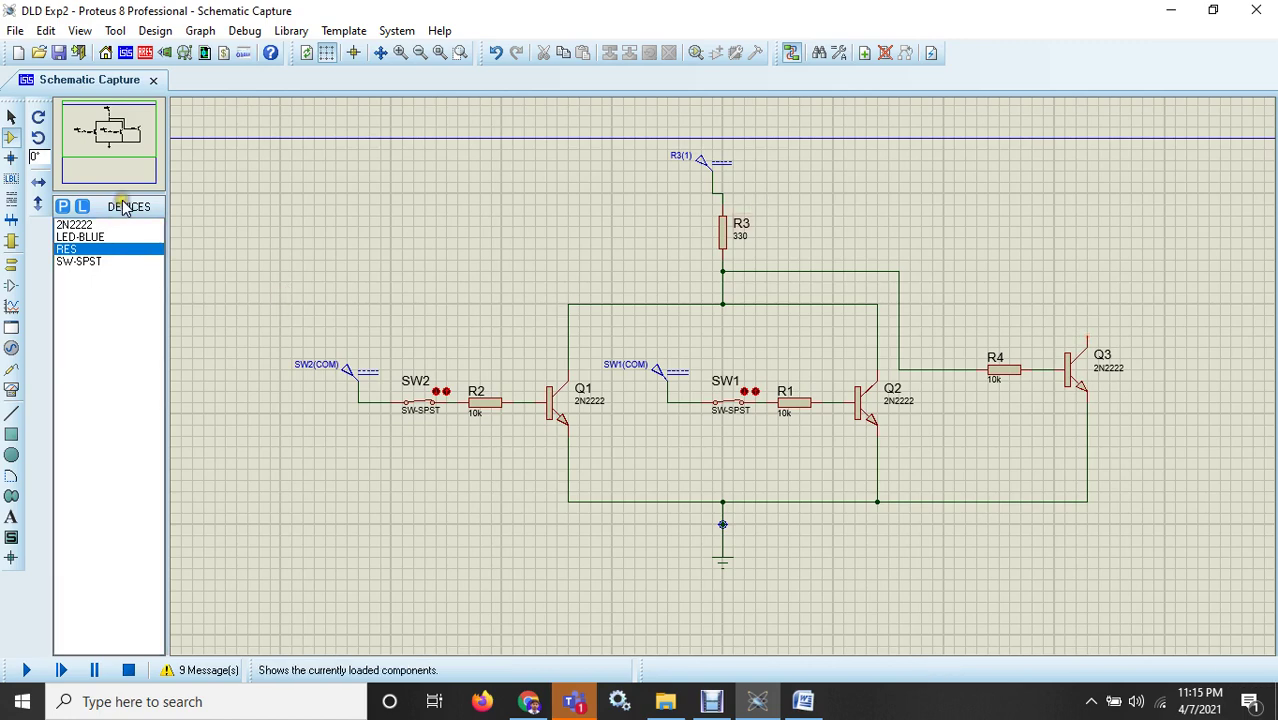
Place a RES resistor rotated to -90° above the collector of Q3.
{"action": "left_click", "coordinate": [63, 250]}
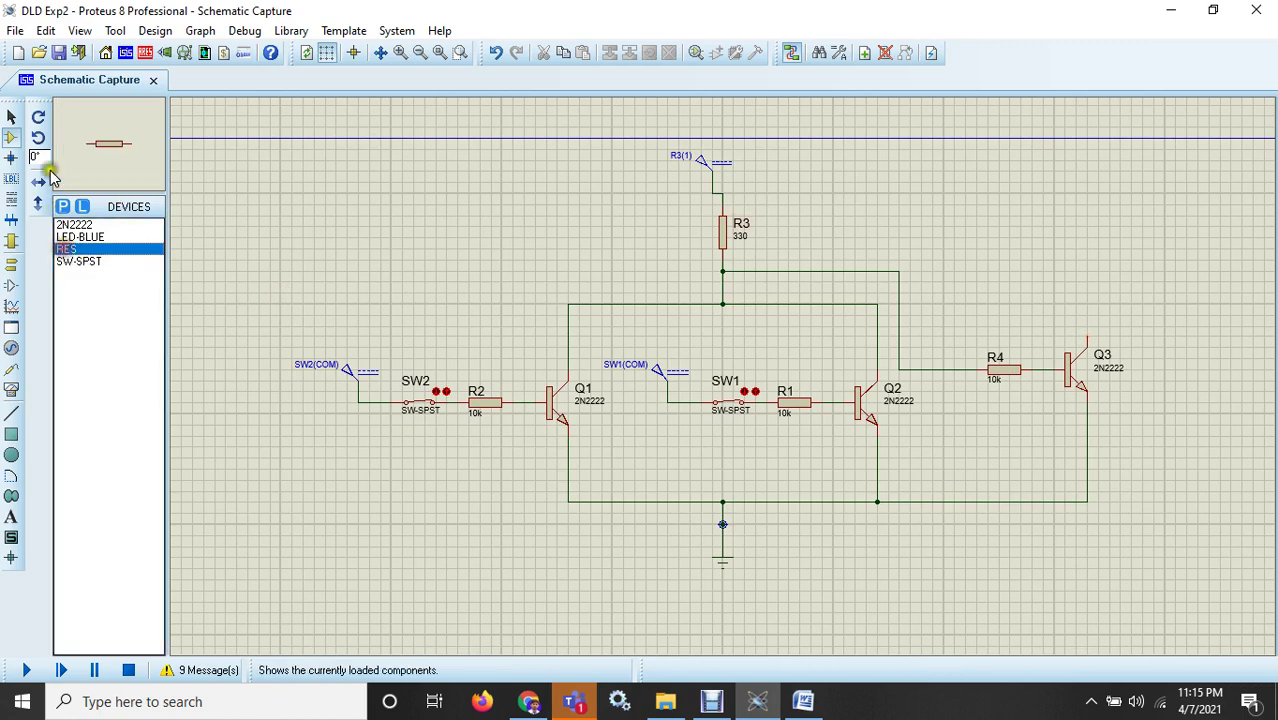
{"action": "left_click", "coordinate": [39, 124]}
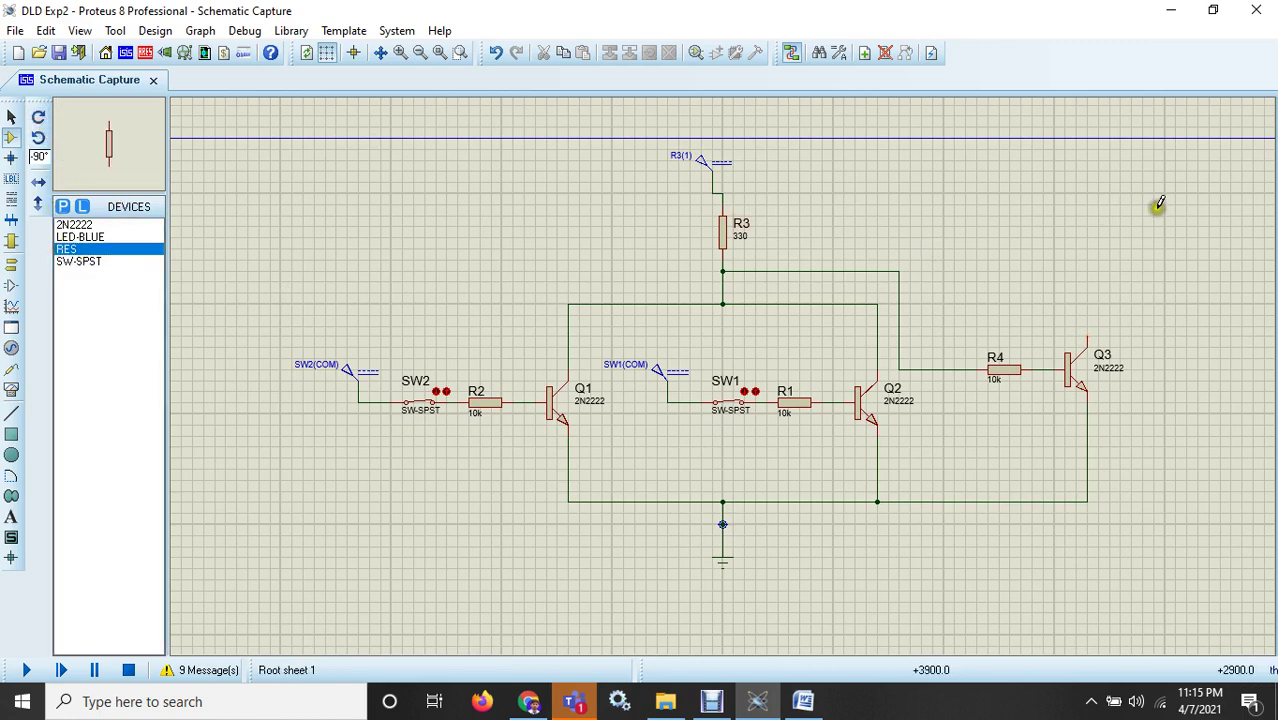
{"action": "left_click", "coordinate": [1083, 245]}
{"action": "left_click", "coordinate": [1078, 254]}
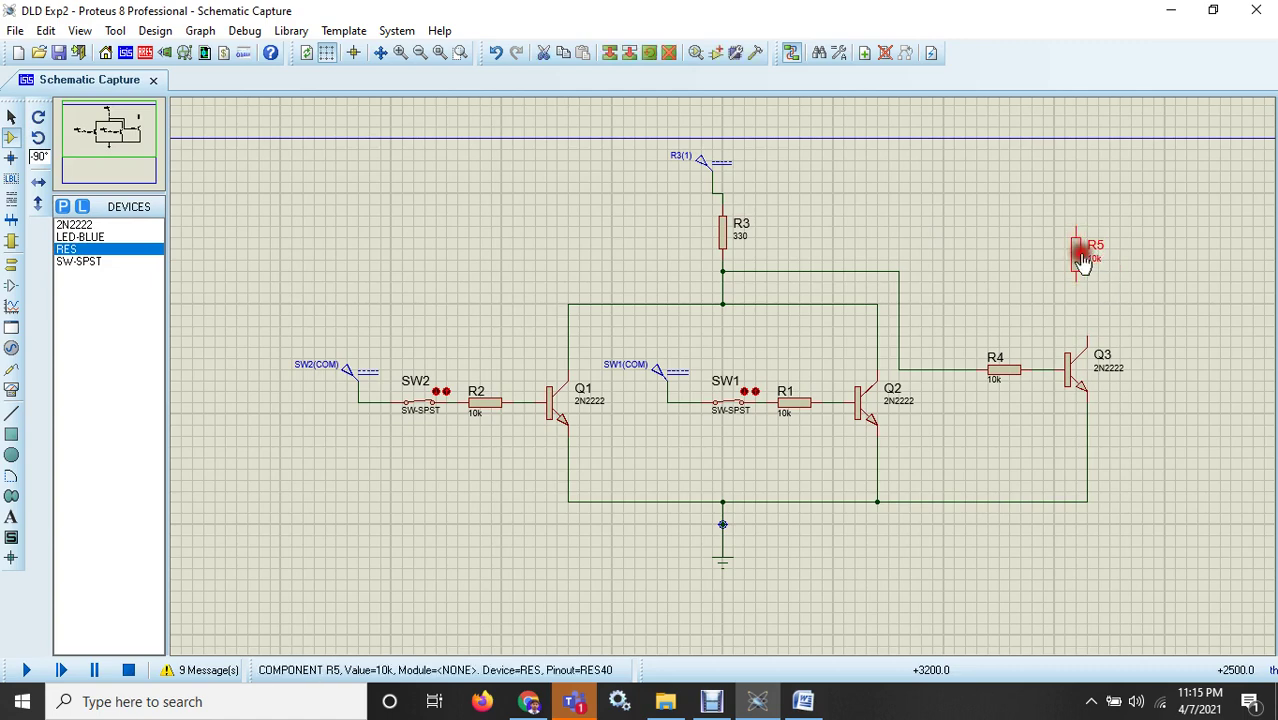
Align R5 with Q3's collector, wire it to the collector, and connect its upper end to the supply node above R3.
{"action": "left_click_drag", "start_coordinate": [1083, 258], "coordinate": [1088, 258]}
{"action": "left_click", "coordinate": [1082, 288]}
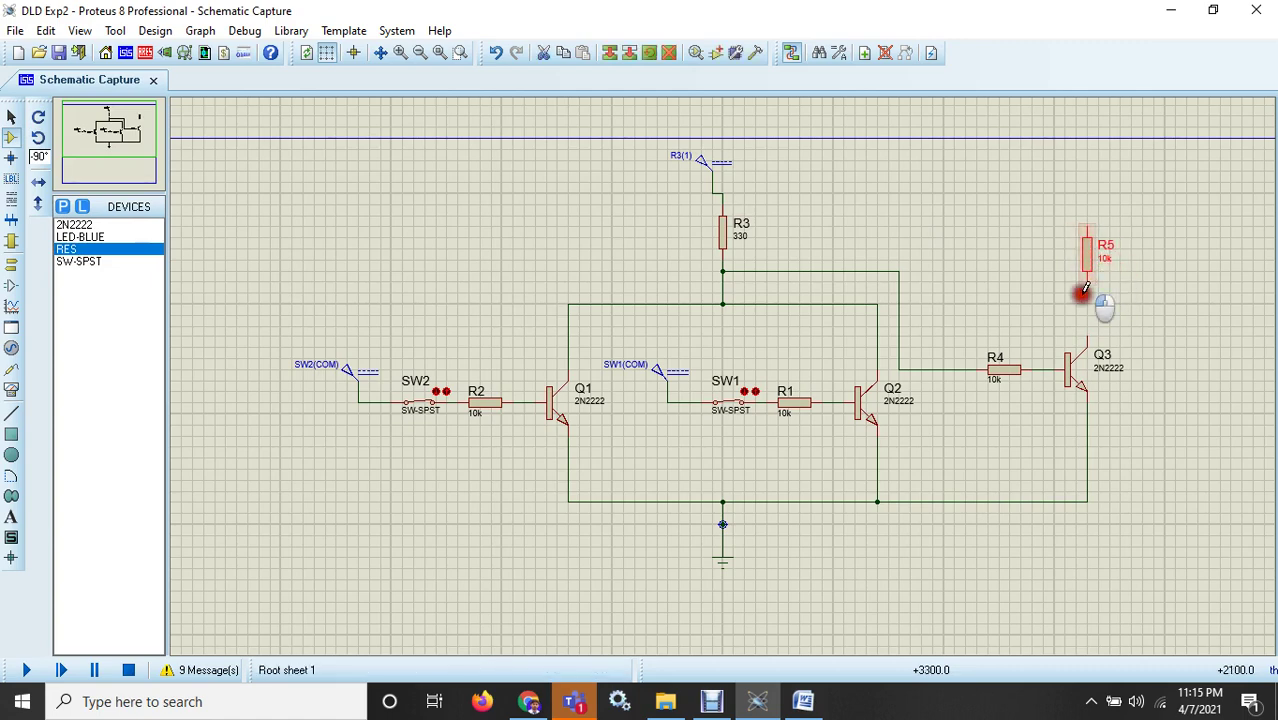
{"action": "left_click", "coordinate": [1088, 280]}
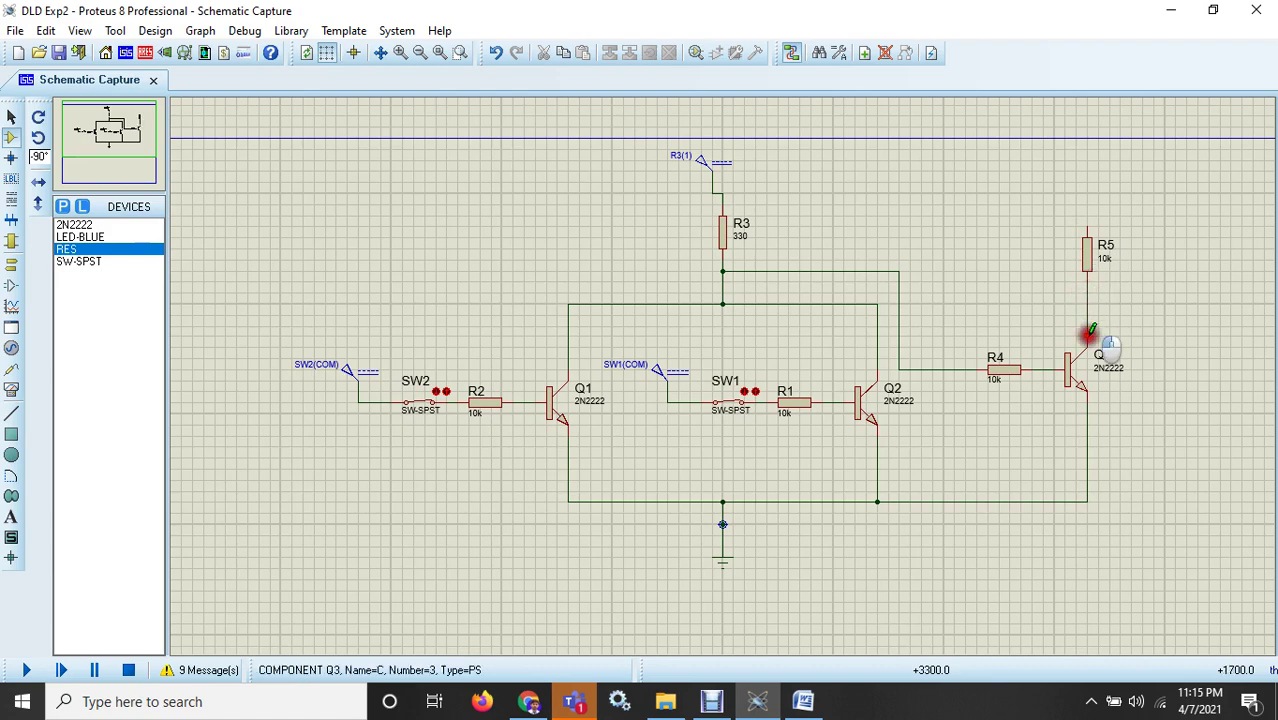
{"action": "left_click", "coordinate": [1086, 334]}
{"action": "left_click", "coordinate": [1088, 223]}
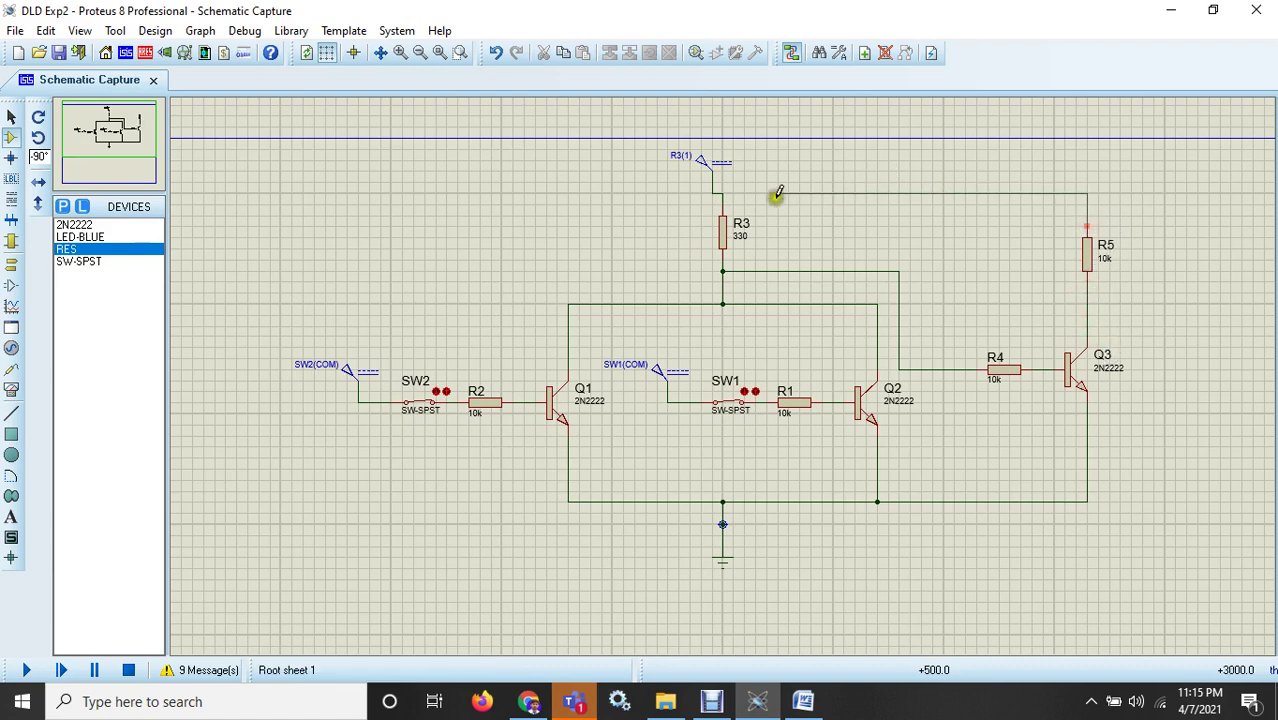
{"action": "left_click", "coordinate": [724, 193]}
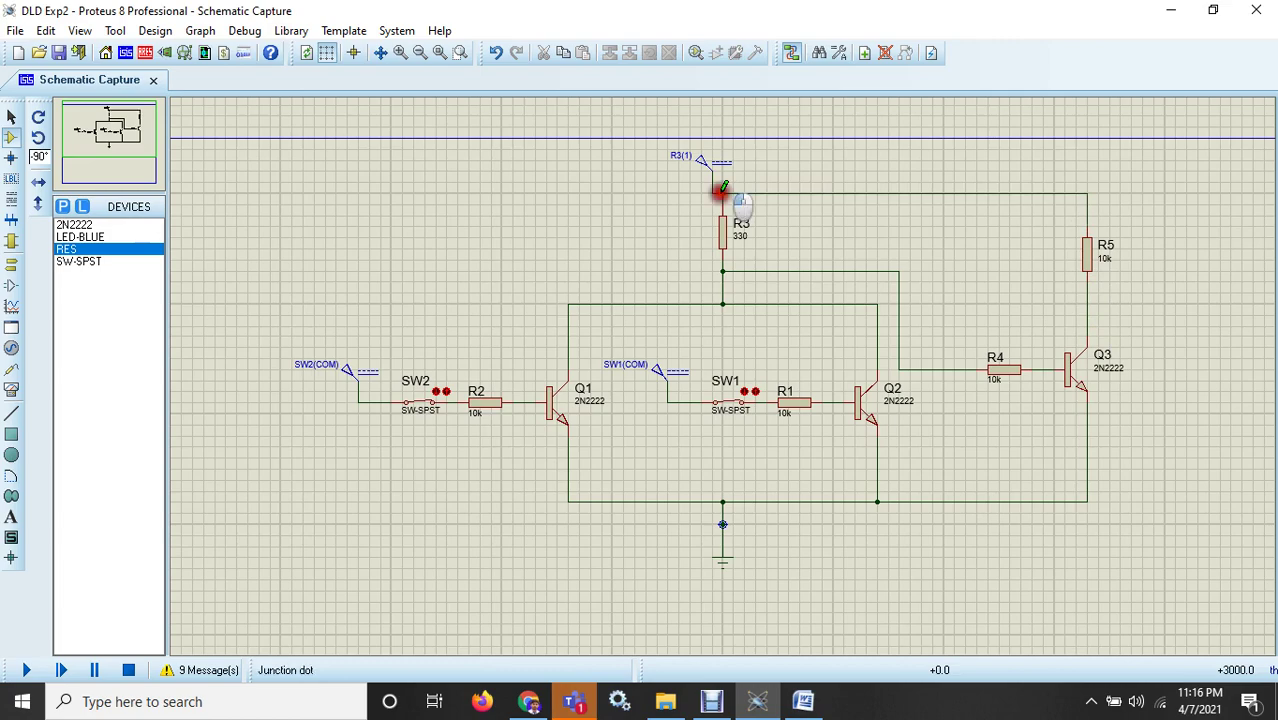
Set the resistance of R5 to 330.
{"action": "double_click", "coordinate": [1097, 268]}
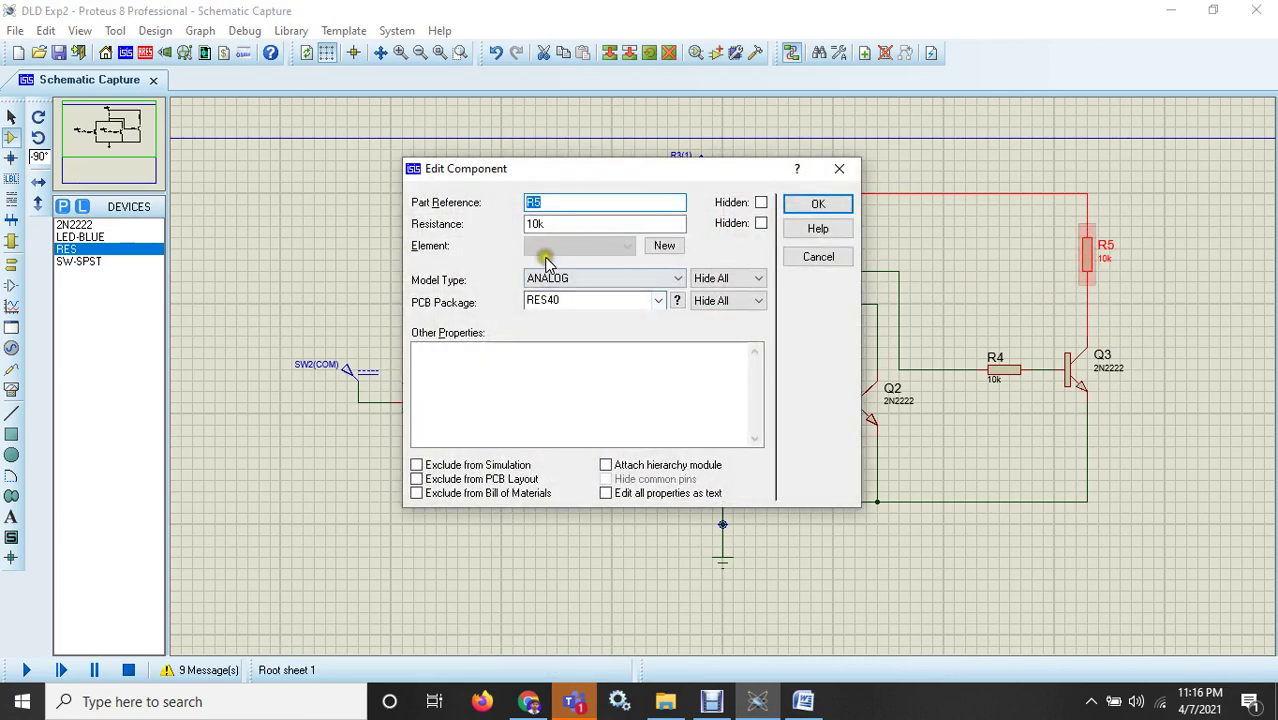
{"action": "double_click", "coordinate": [588, 222]}
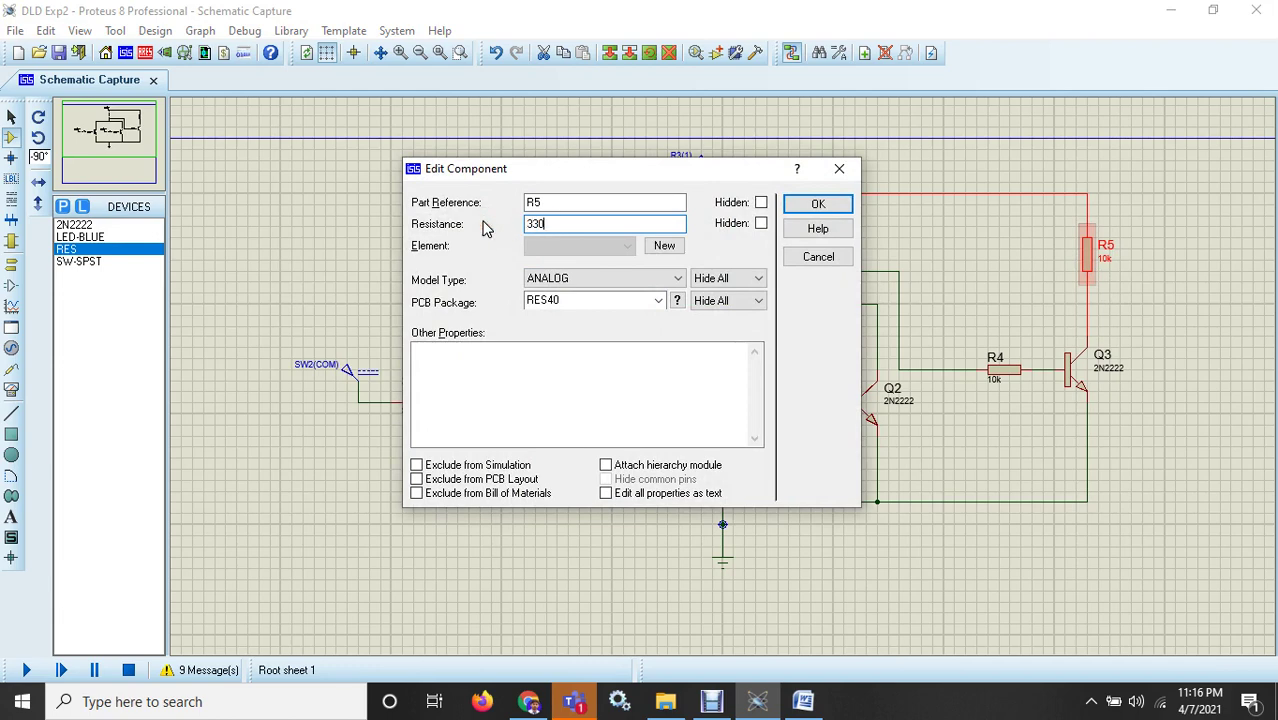
{"action": "key", "text": "Return"}
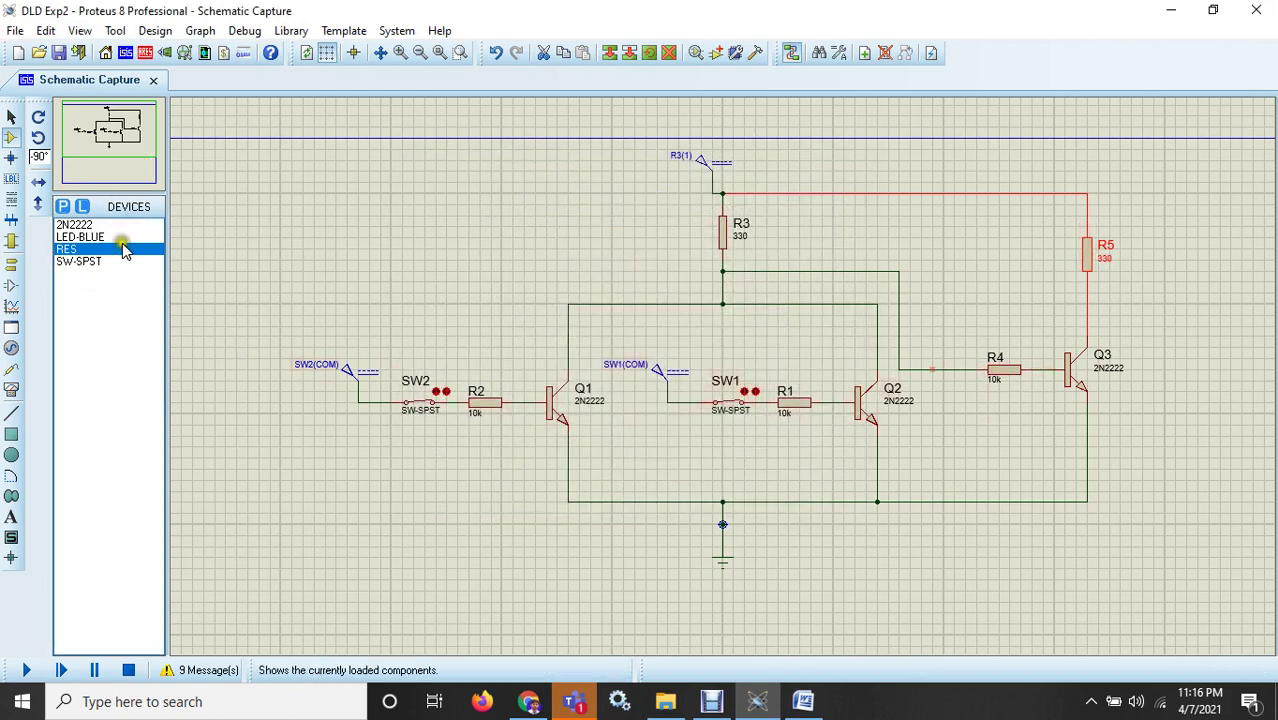
Place an unrotated LED-BLUE to the right of Q3 and wire it between the R5–Q3 collector node and the common ground line.
{"action": "left_click", "coordinate": [85, 239]}
{"action": "left_click", "coordinate": [84, 226]}
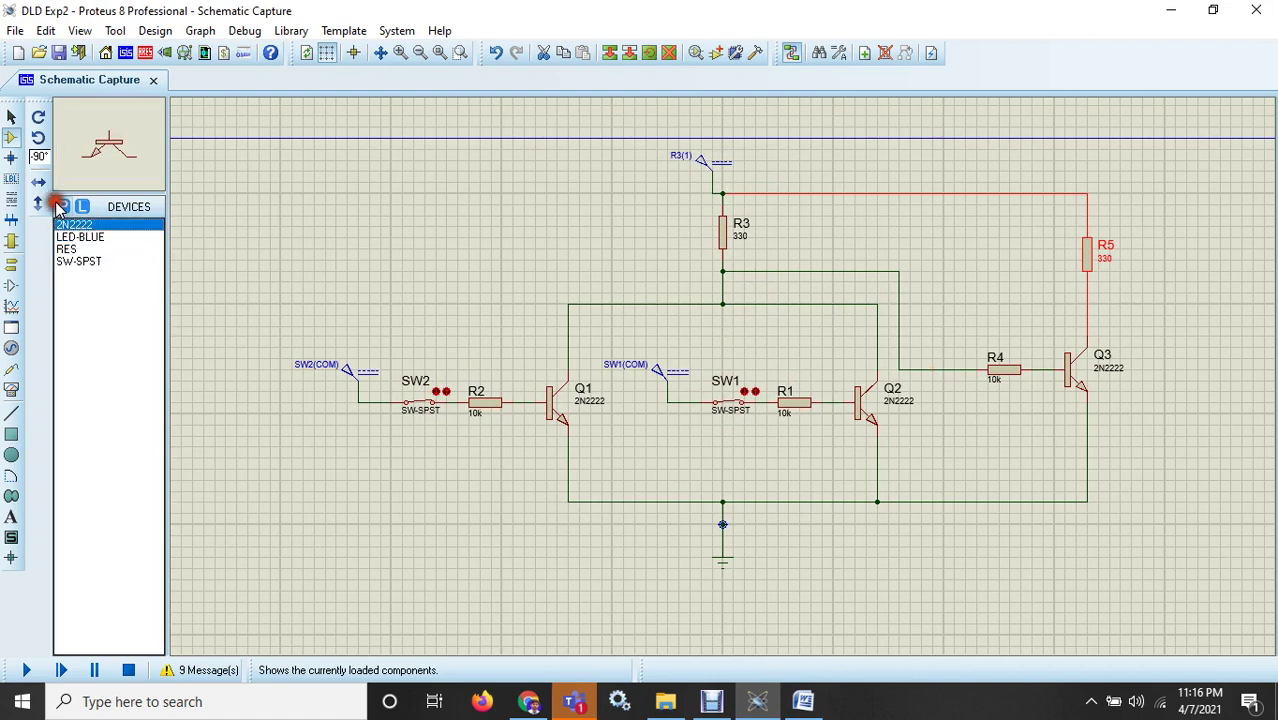
{"action": "left_click", "coordinate": [81, 238]}
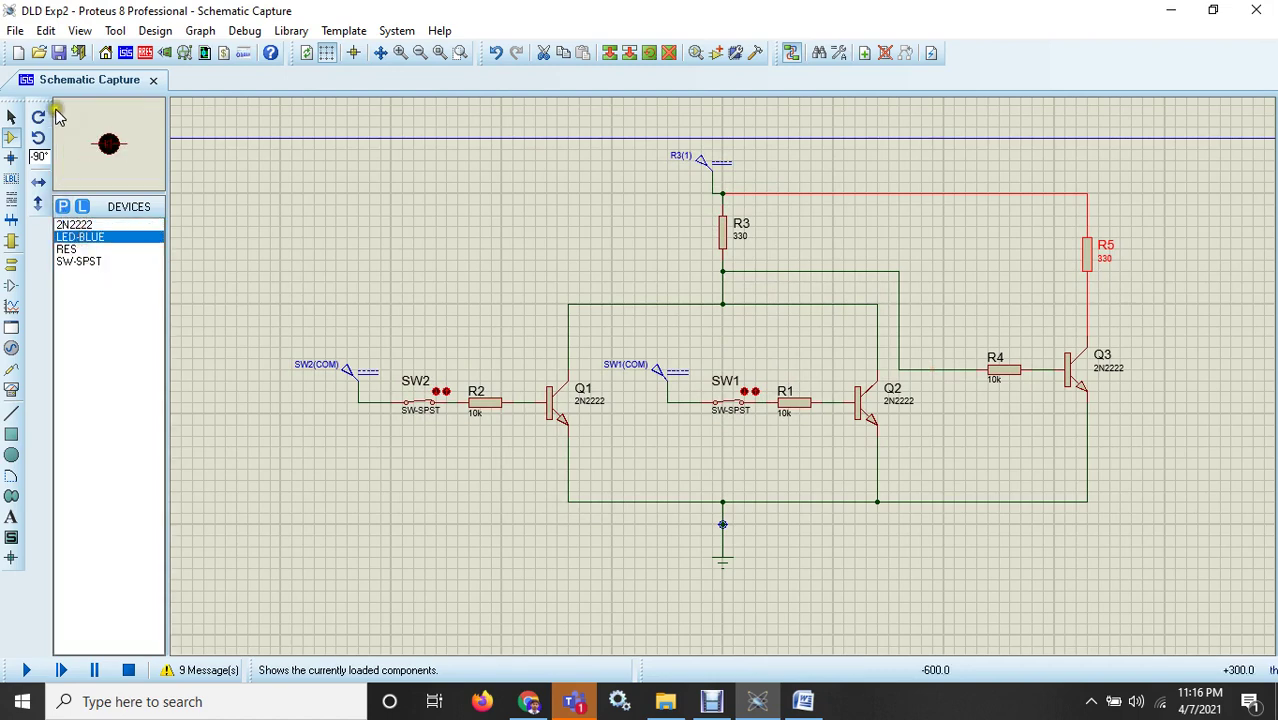
{"action": "left_click", "coordinate": [1178, 357]}
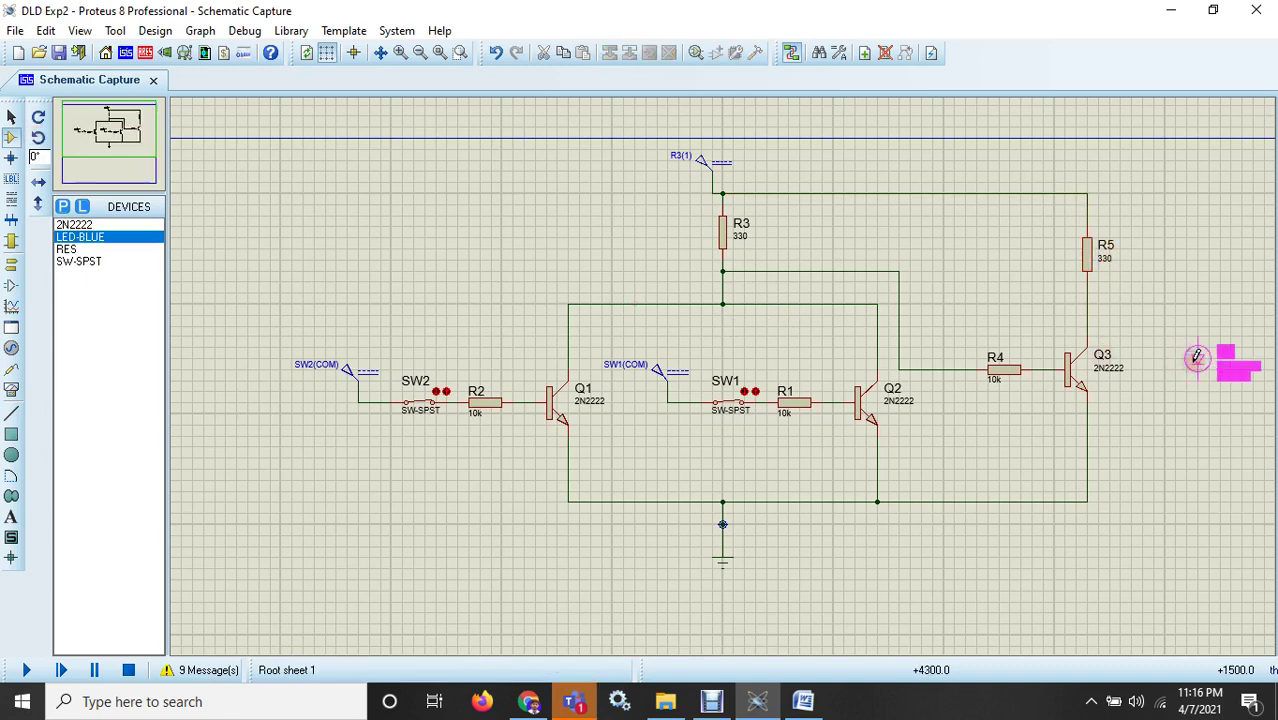
{"action": "left_click", "coordinate": [1198, 358]}
{"action": "left_click", "coordinate": [1201, 328]}
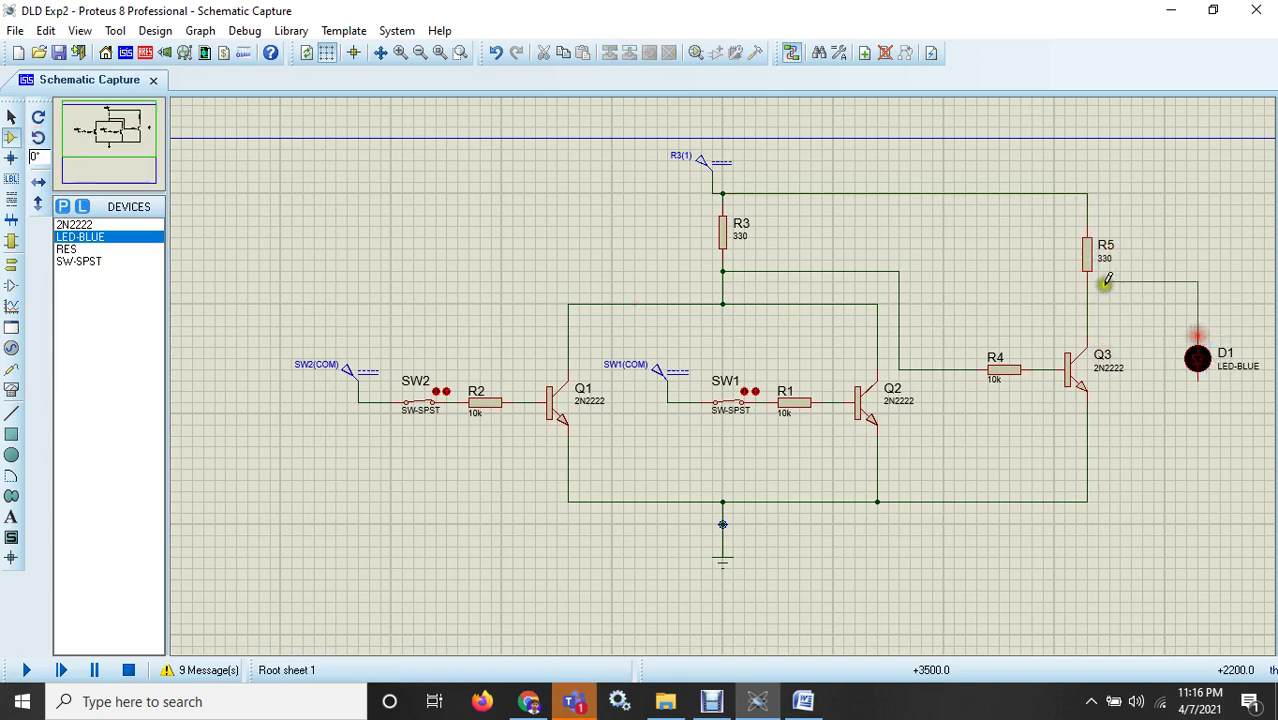
{"action": "left_click", "coordinate": [1087, 303]}
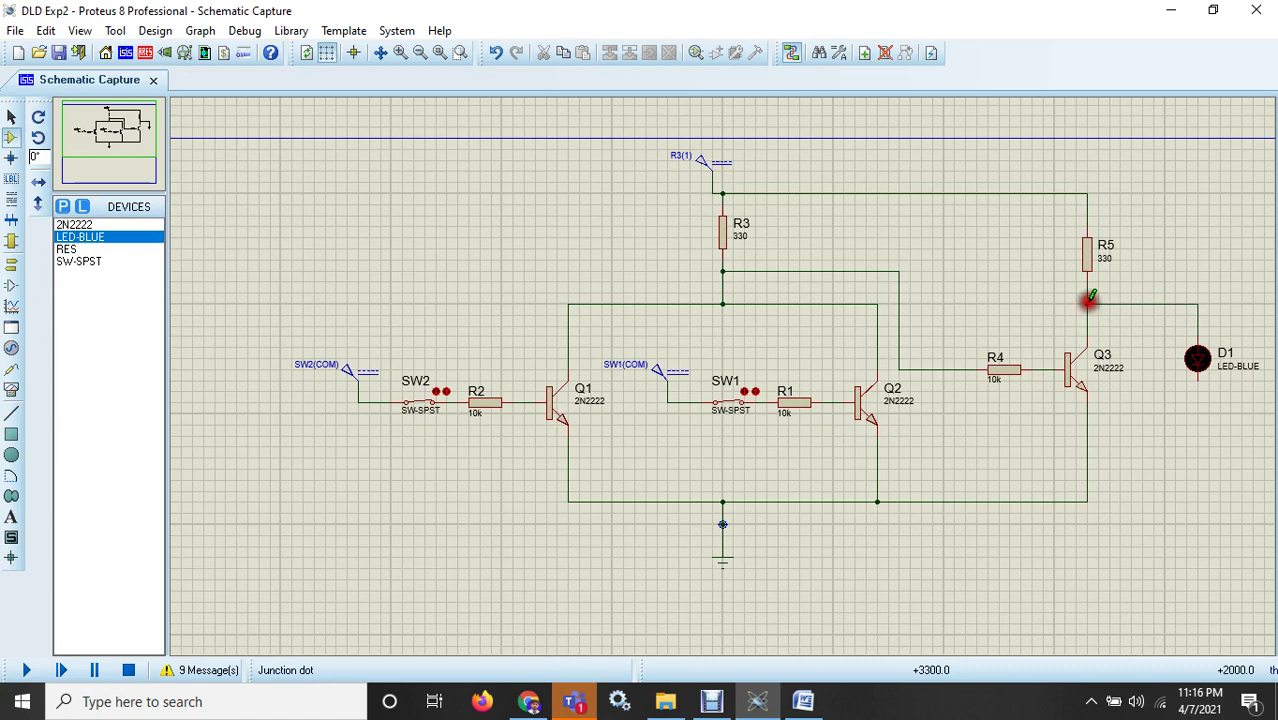
{"action": "left_click", "coordinate": [1199, 380]}
{"action": "left_click", "coordinate": [1110, 501]}
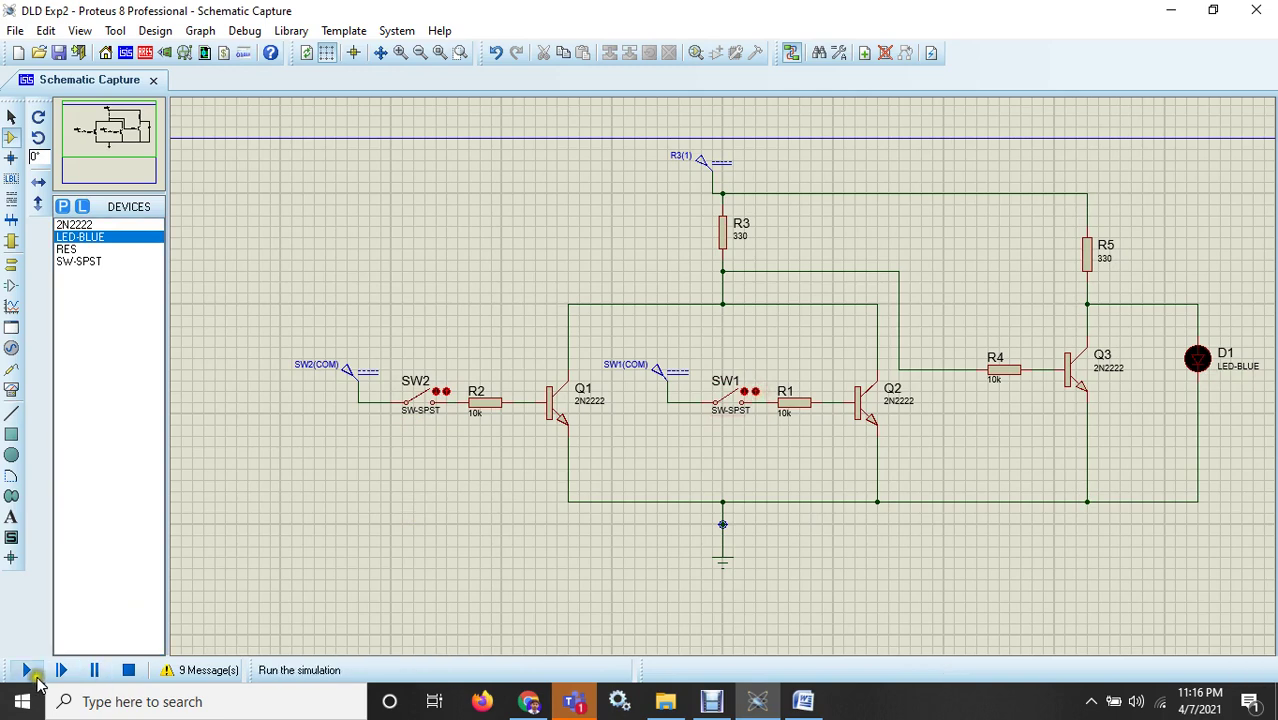
Run the simulation, toggle SW1 and SW2 separately to check the LED's response, and stop the simulation with both switches open.
{"action": "left_click", "coordinate": [26, 672]}
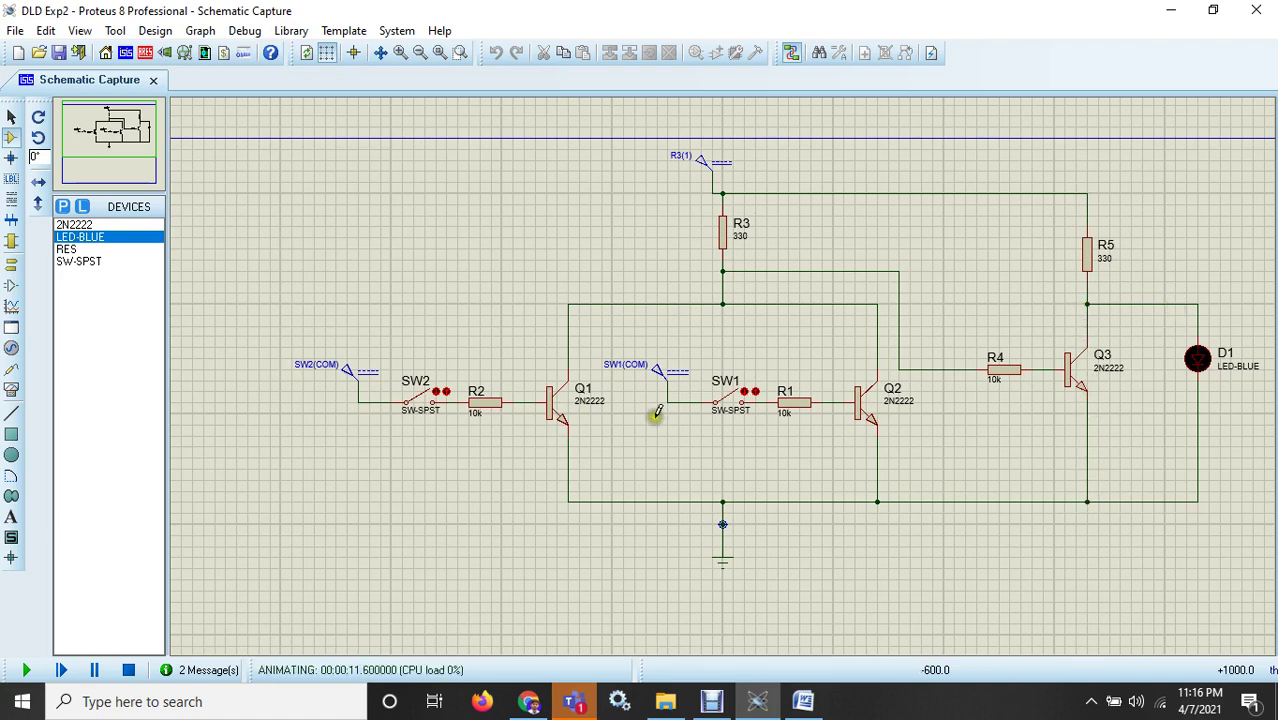
{"action": "left_click", "coordinate": [743, 398]}
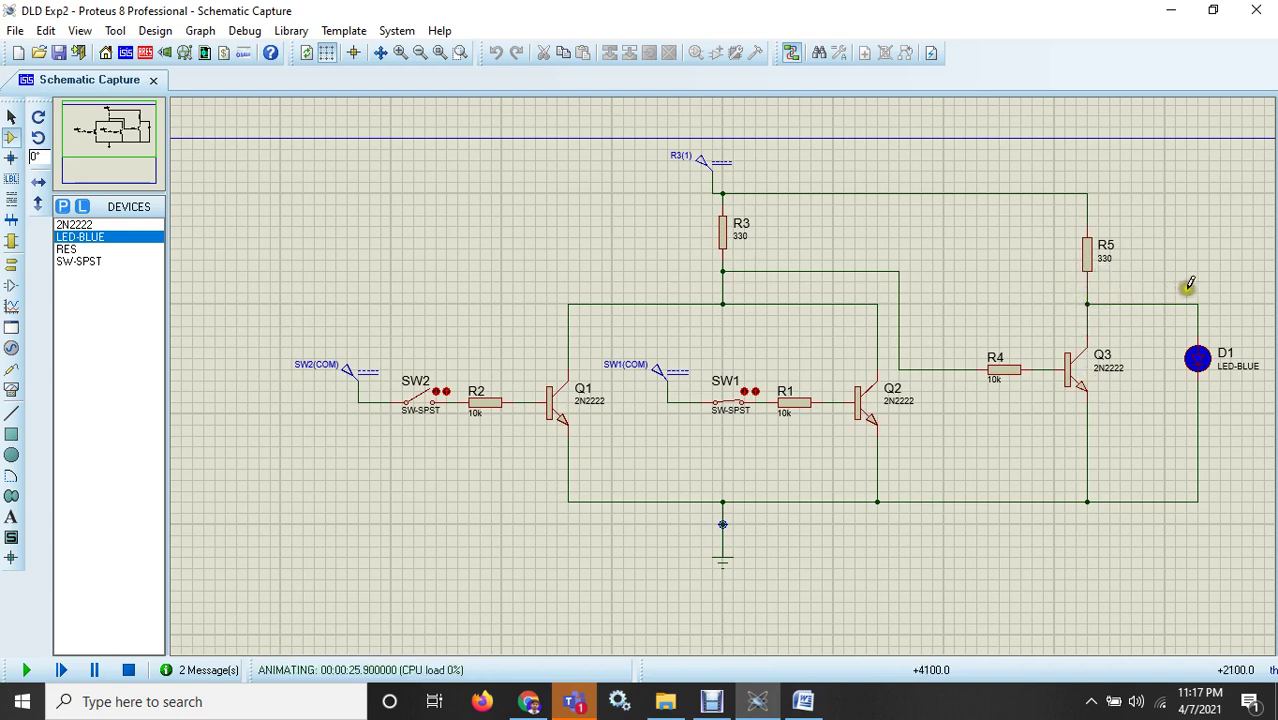
{"action": "left_click", "coordinate": [755, 393]}
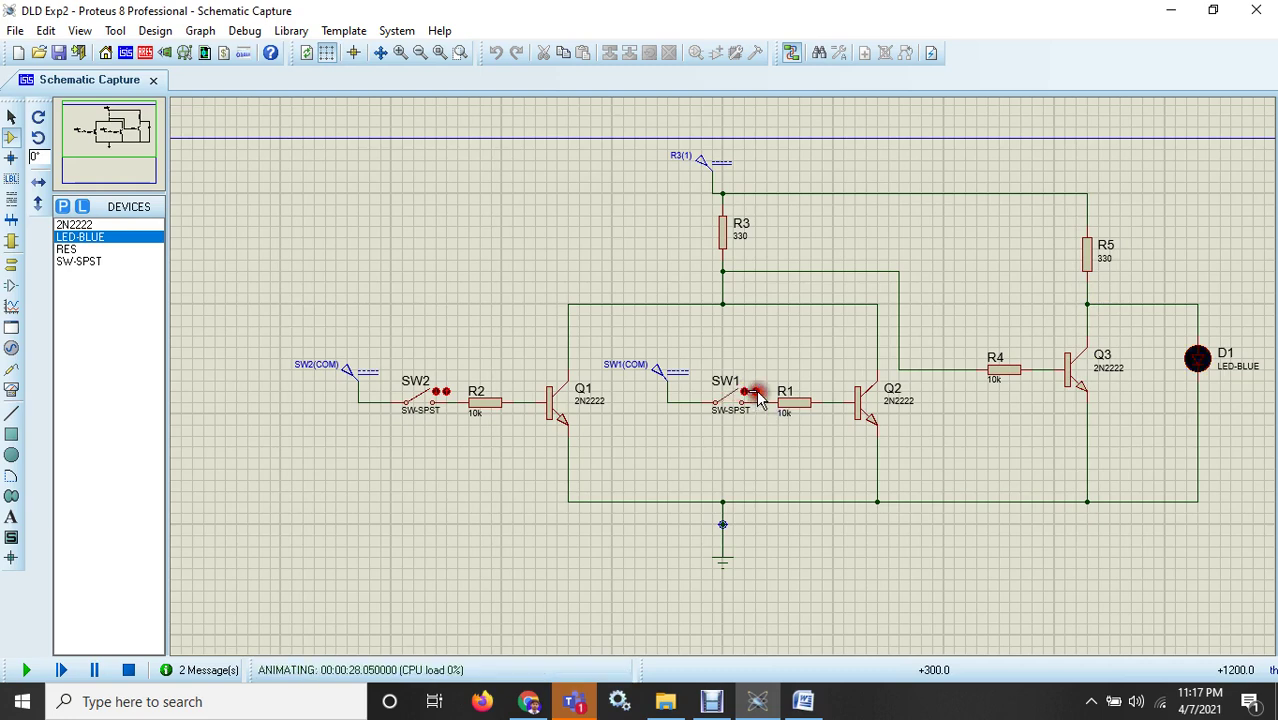
{"action": "left_click", "coordinate": [437, 395]}
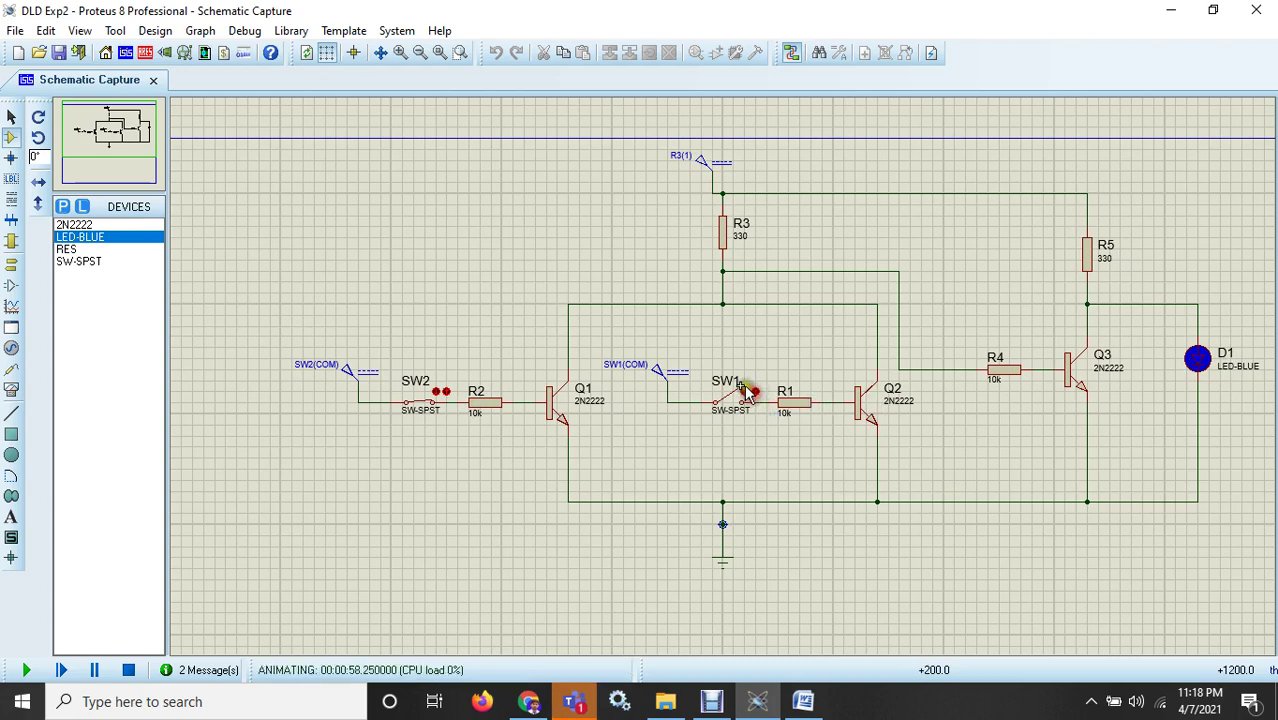
{"action": "left_click", "coordinate": [448, 392]}
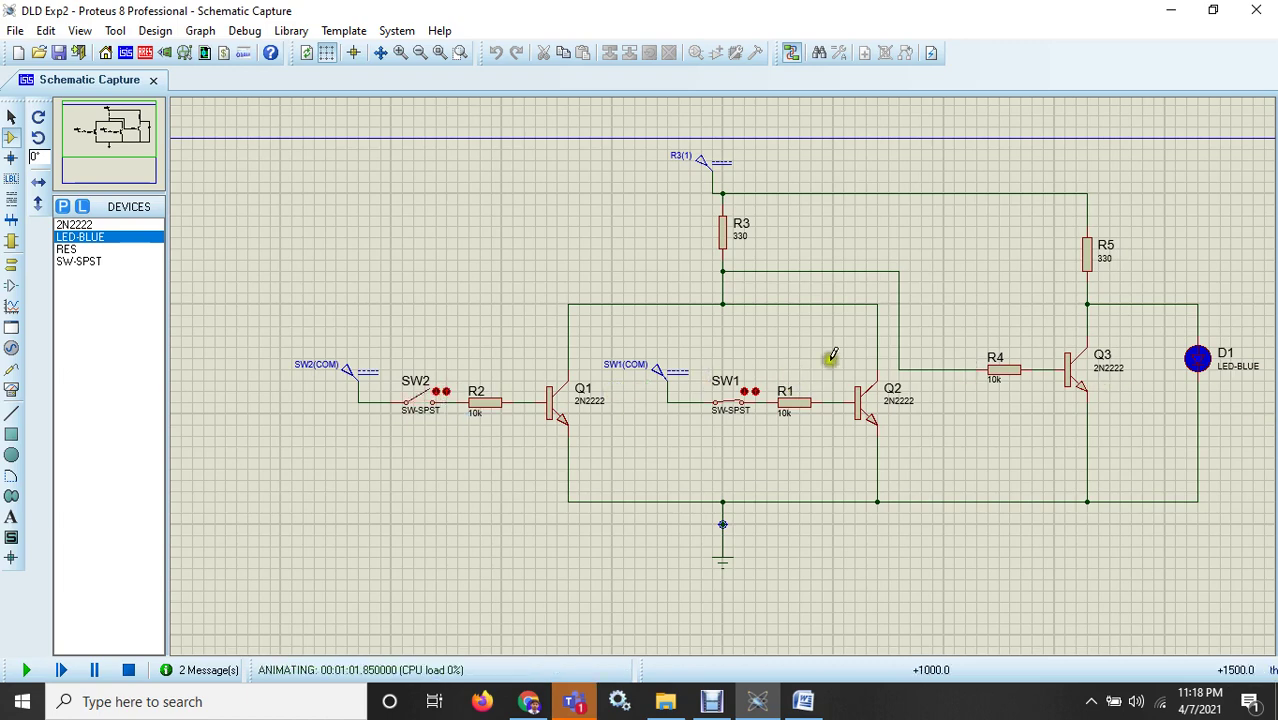
{"action": "left_click", "coordinate": [756, 395]}
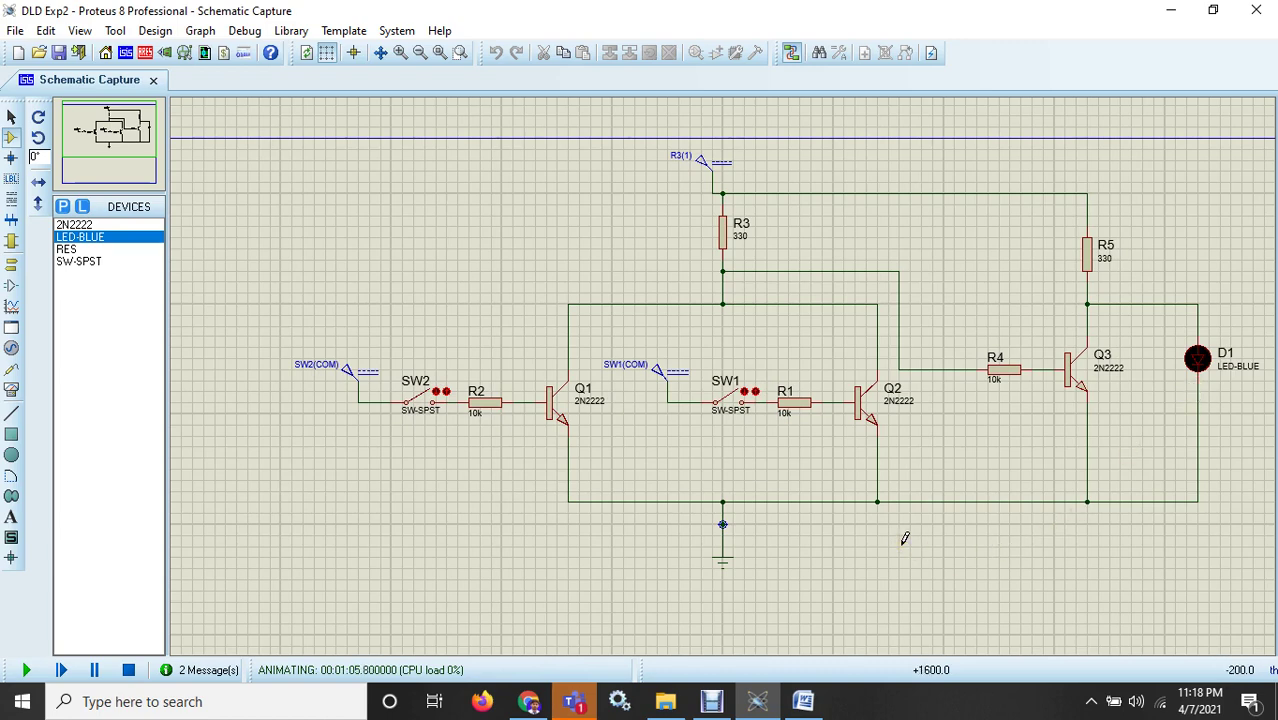
{"action": "left_click", "coordinate": [127, 671]}
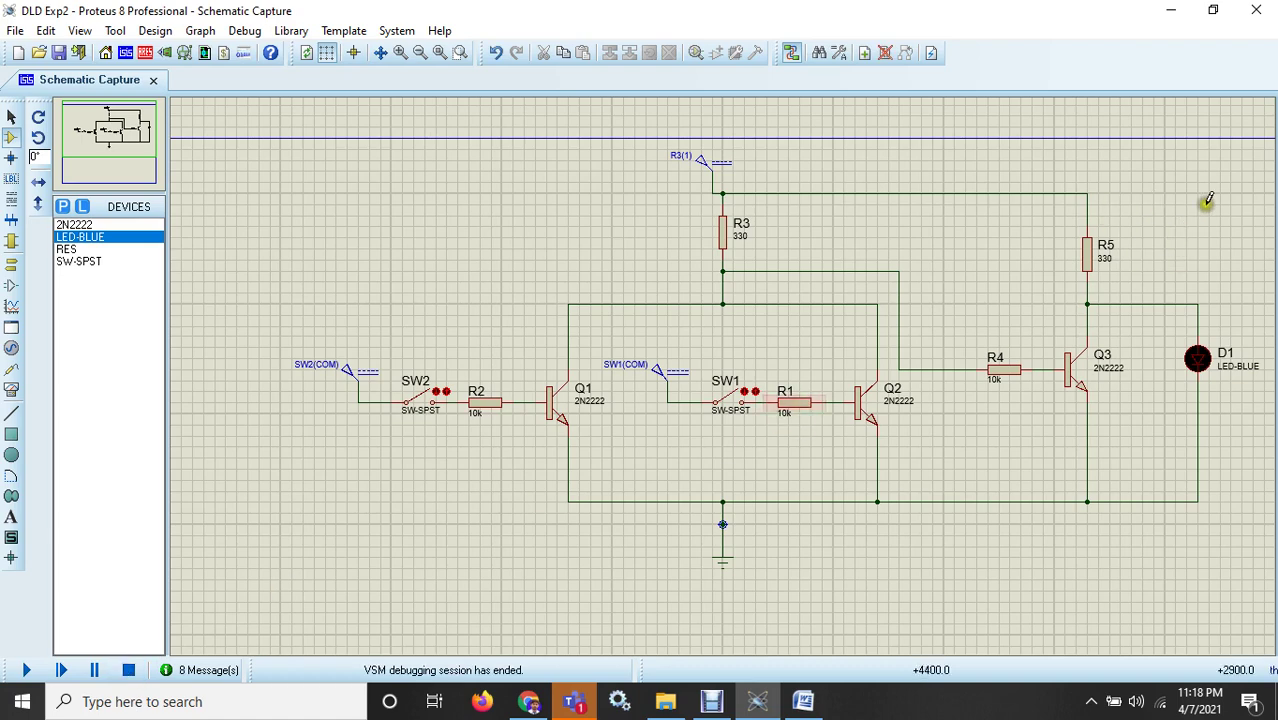
Delete the whole third stage: Q3, R4, R5, the blue LED and their wires.
{"action": "left_click_drag", "start_coordinate": [1230, 183], "coordinate": [943, 547]}
{"action": "key", "text": "Delete"}
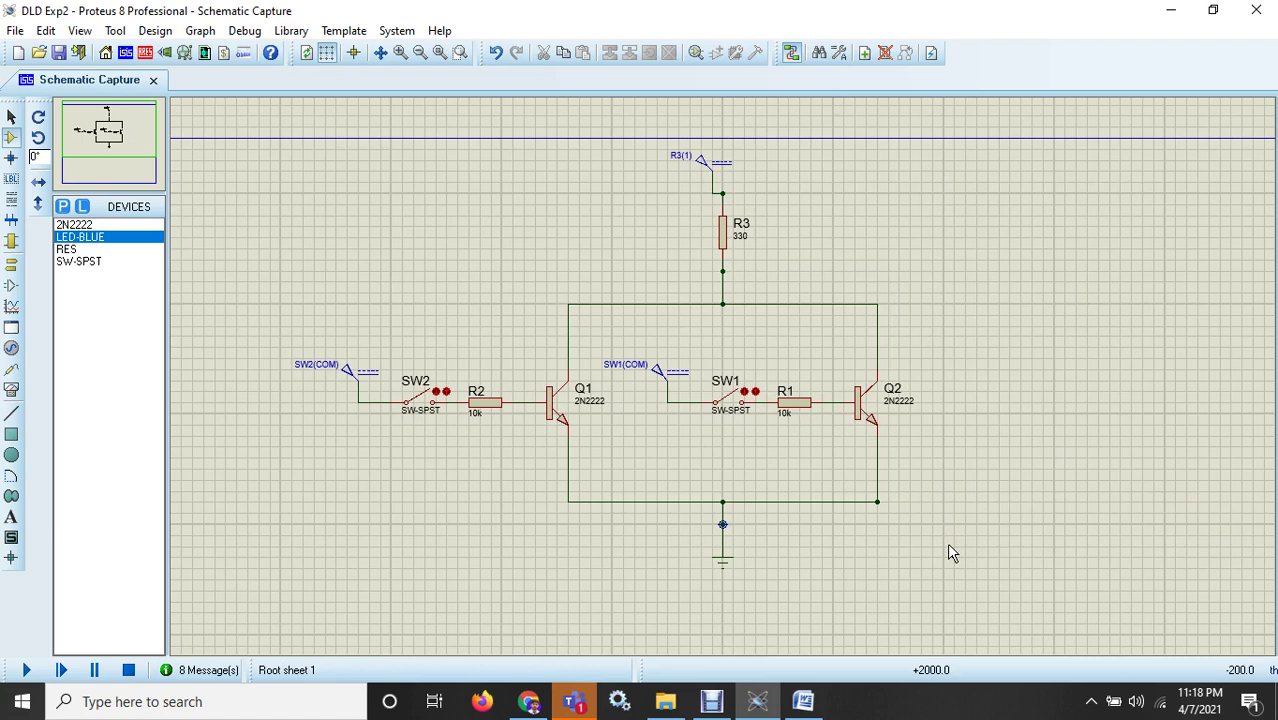
{"action": "left_click", "coordinate": [727, 240]}
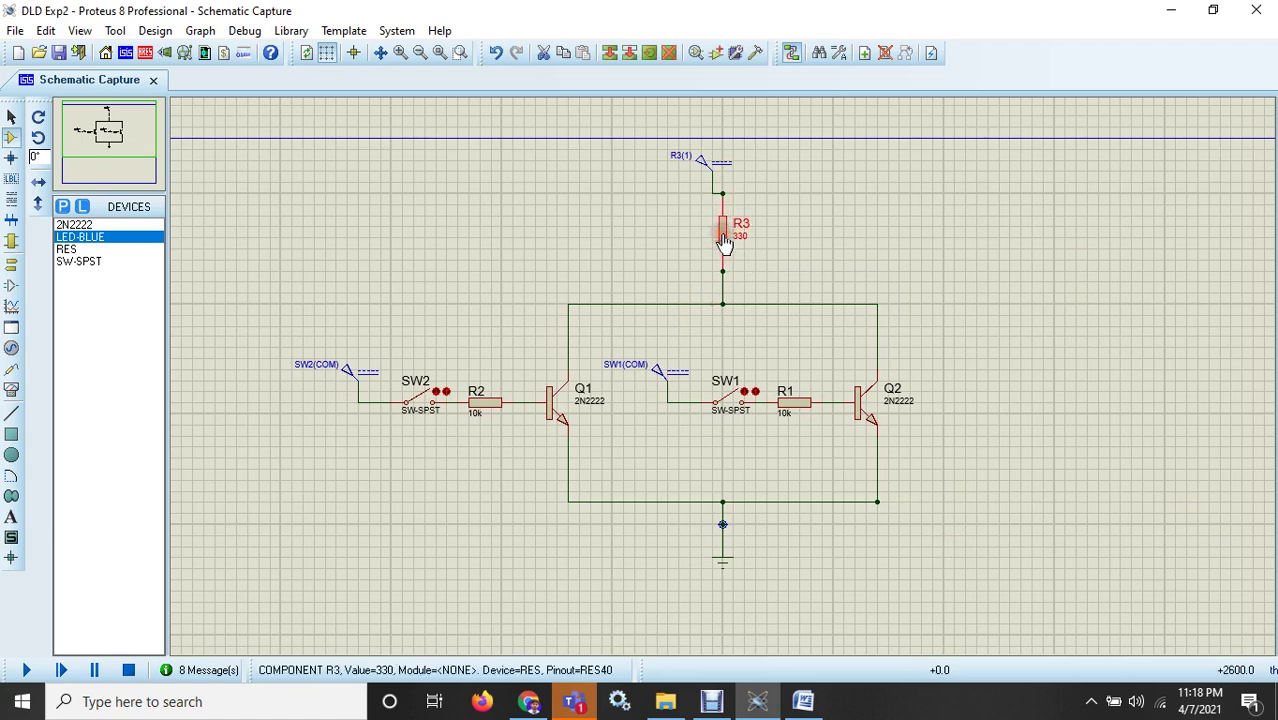
Move the ground terminal further down and delete the wire joining it to the common emitter line.
{"action": "left_click", "coordinate": [724, 553]}
{"action": "left_click_drag", "start_coordinate": [724, 560], "coordinate": [725, 618]}
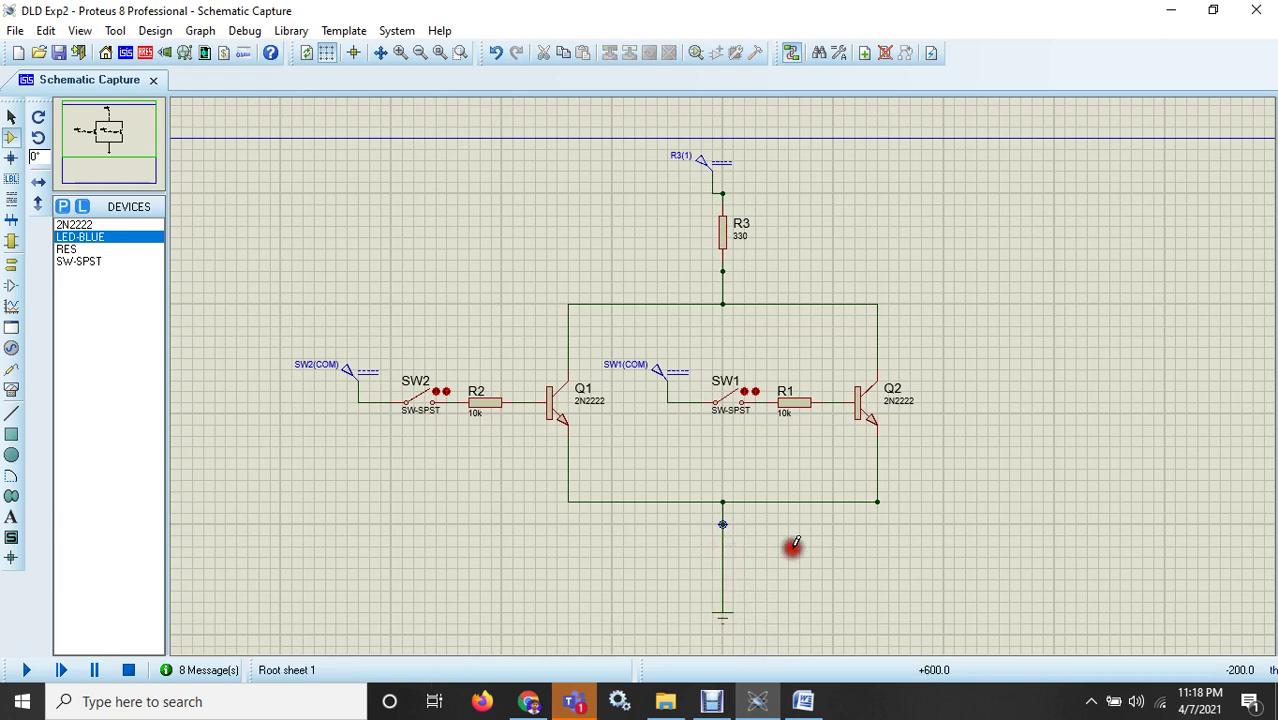
{"action": "right_click", "coordinate": [724, 552]}
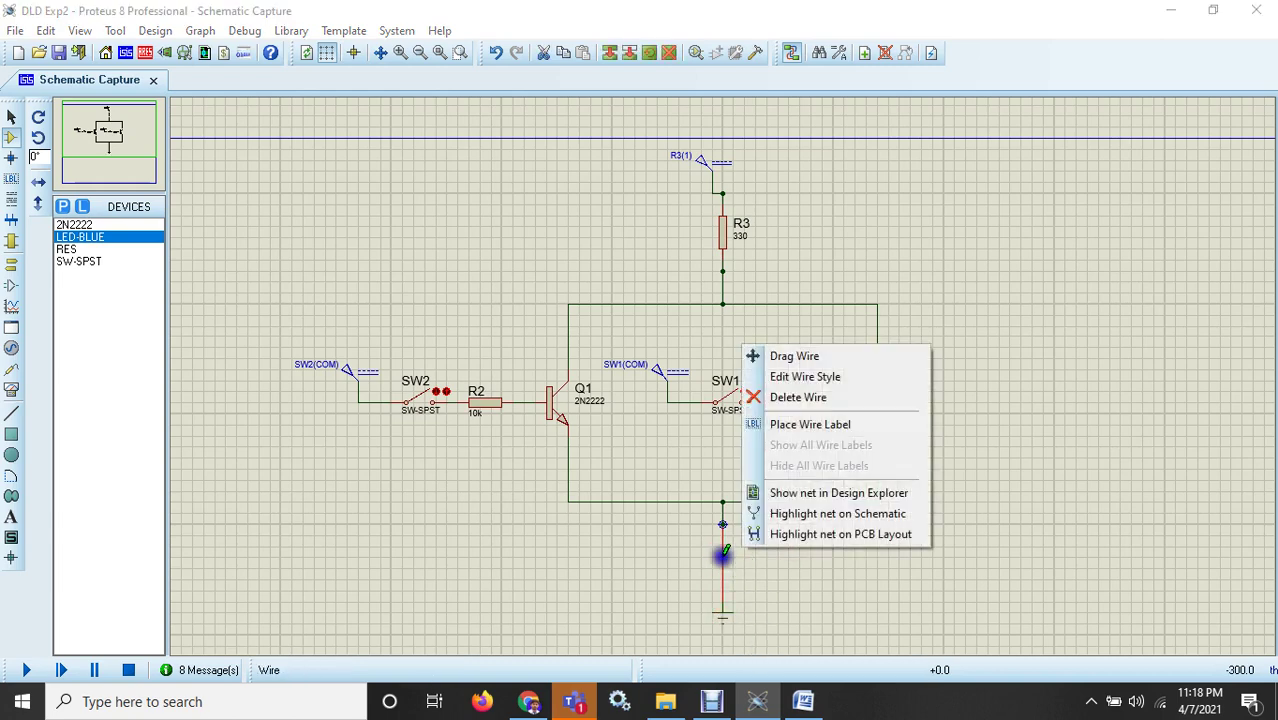
{"action": "left_click", "coordinate": [805, 398]}
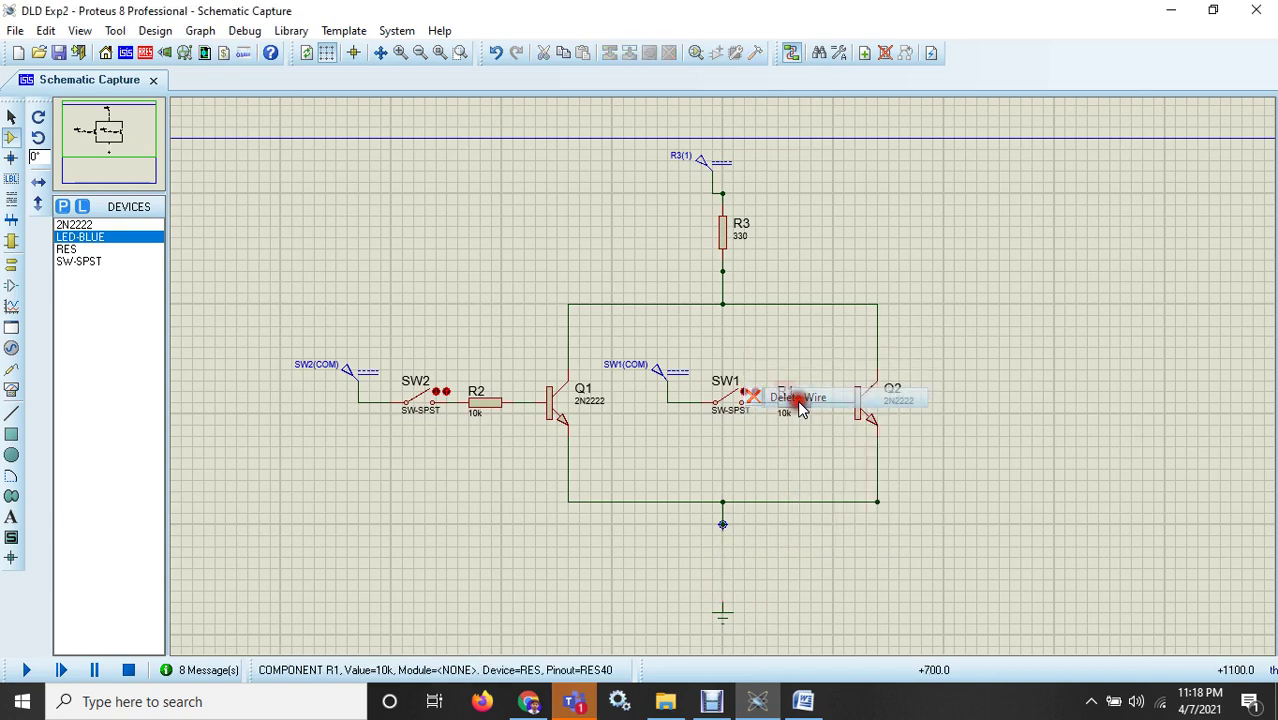
Place a LED-BLUE between the common emitter line and the ground terminal, with its cathode connected to ground.
{"action": "left_click", "coordinate": [83, 237]}
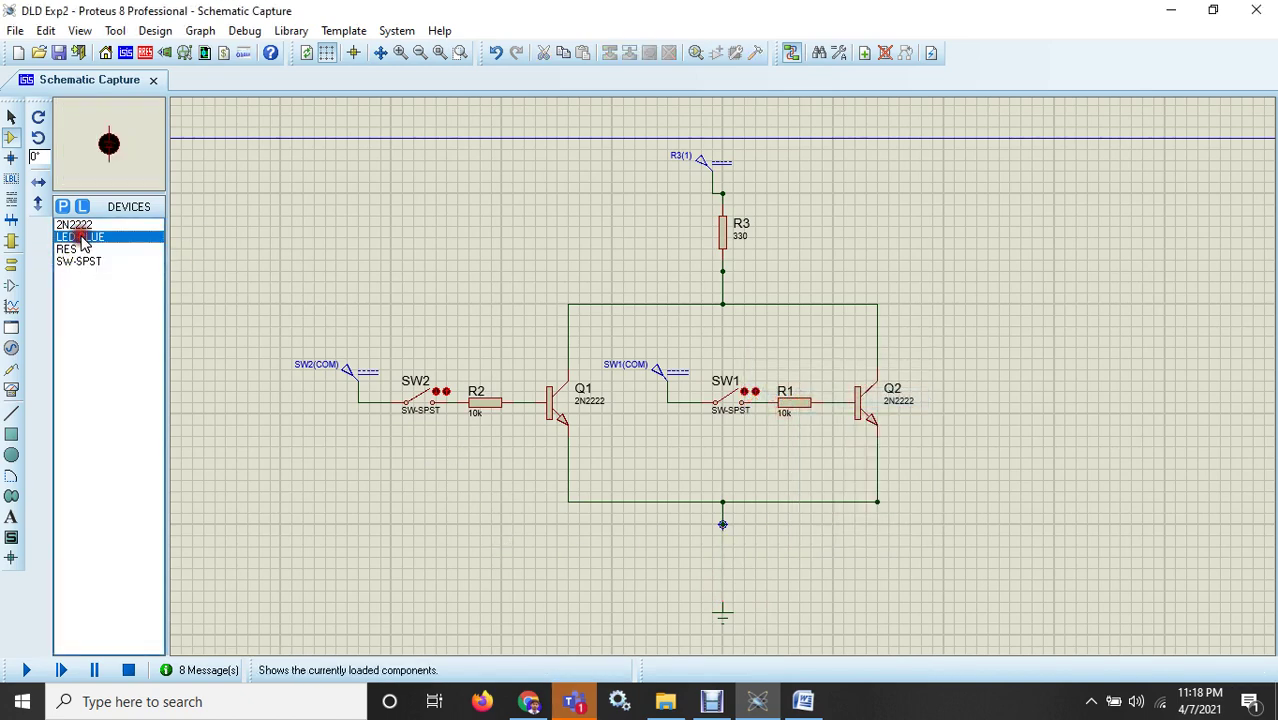
{"action": "left_click", "coordinate": [724, 560]}
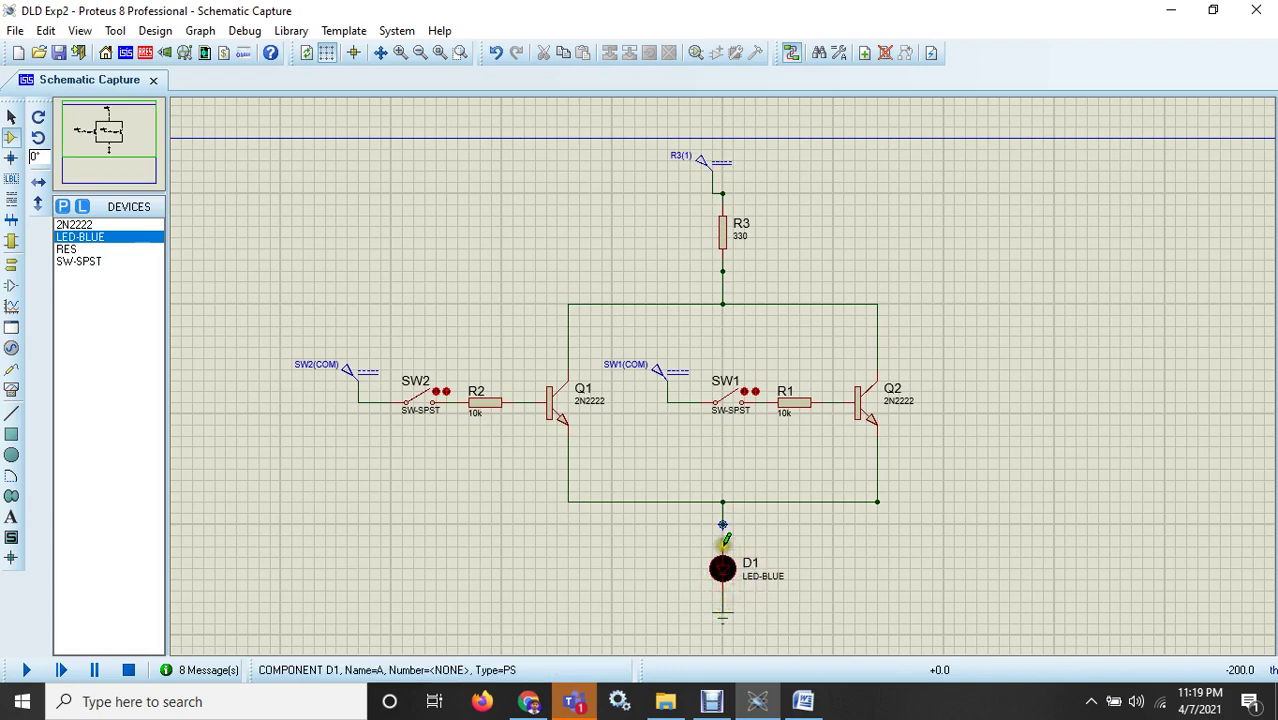
{"action": "left_click", "coordinate": [723, 546]}
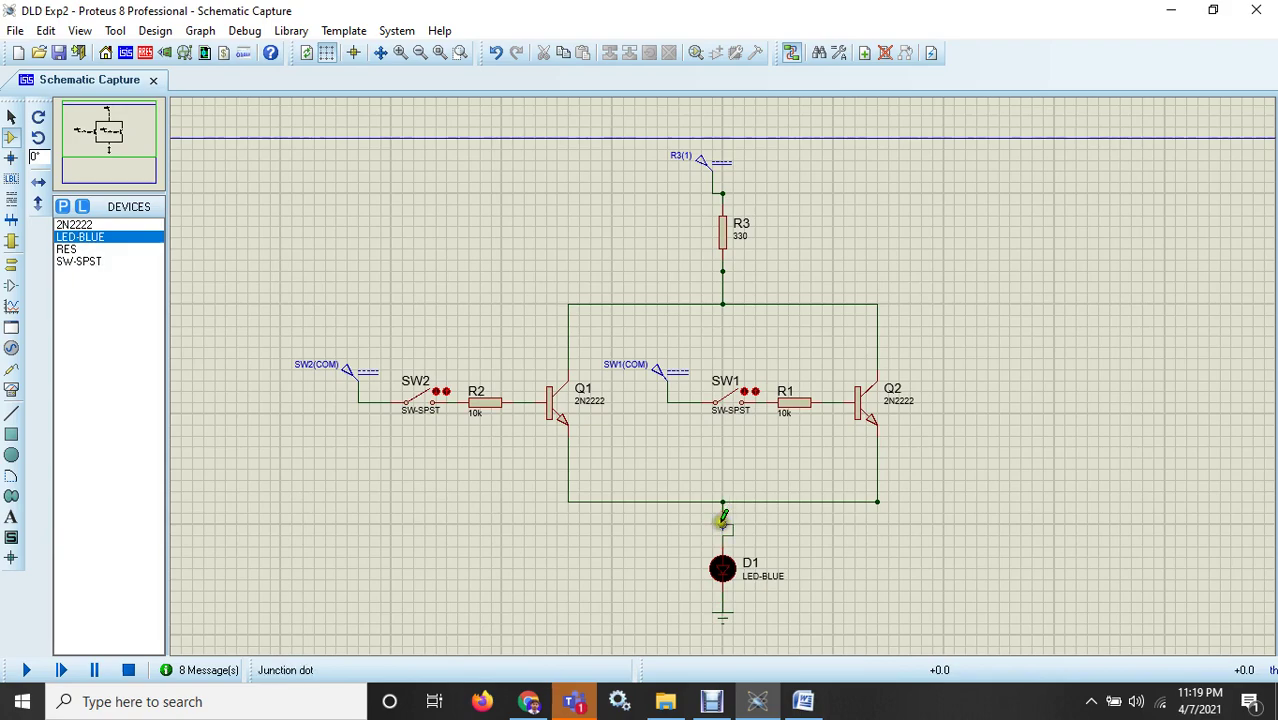
{"action": "left_click", "coordinate": [724, 504]}
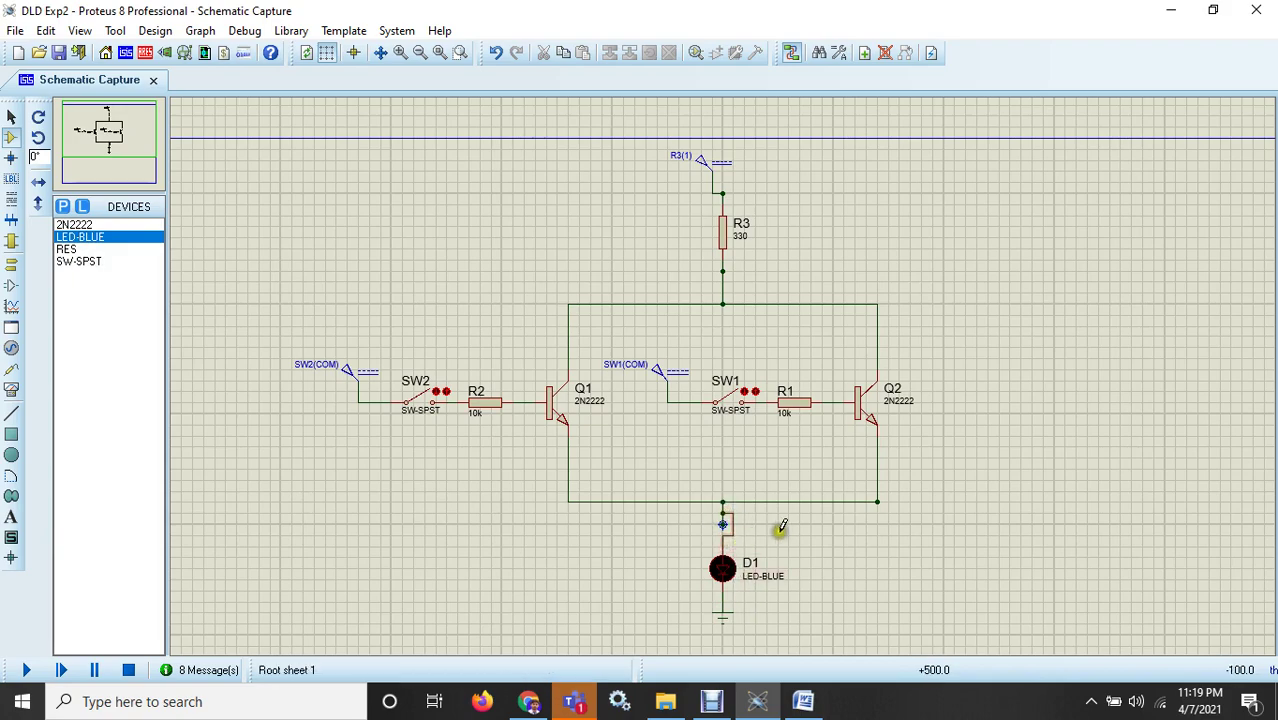
{"action": "scroll", "coordinate": [726, 520], "scroll_direction": "up", "scroll_amount": 2}
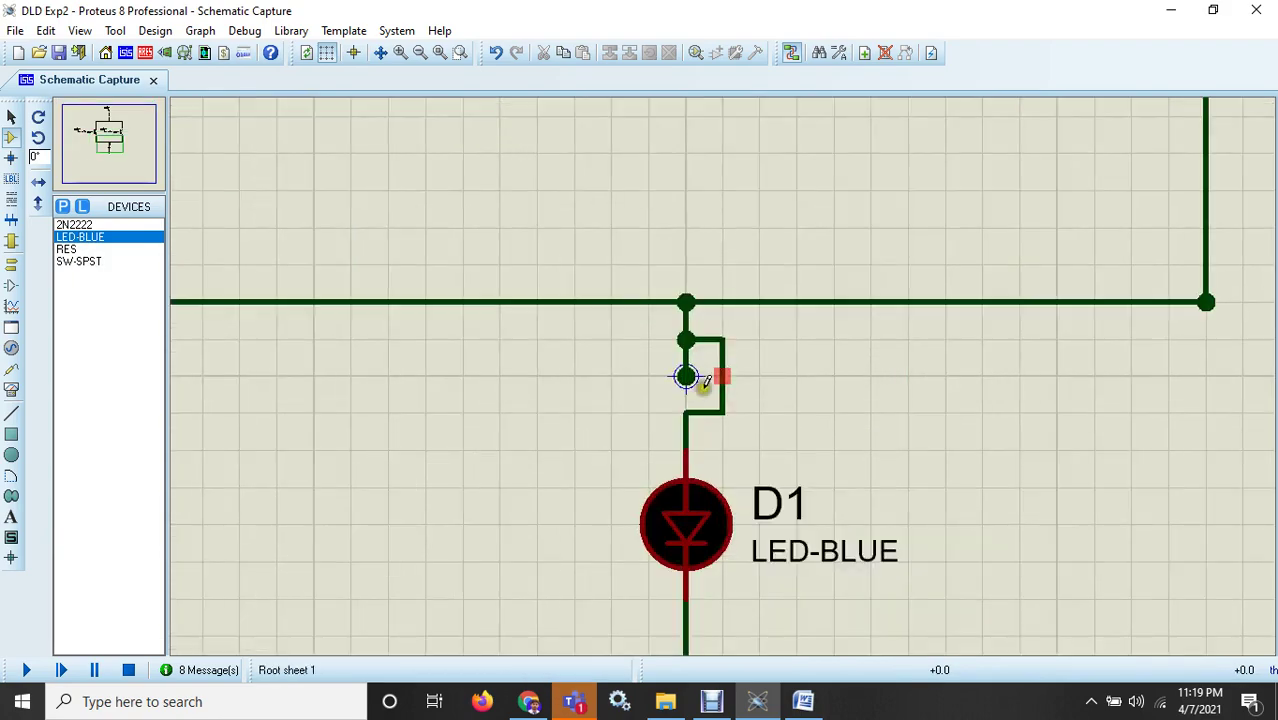
{"action": "right_click", "coordinate": [722, 342]}
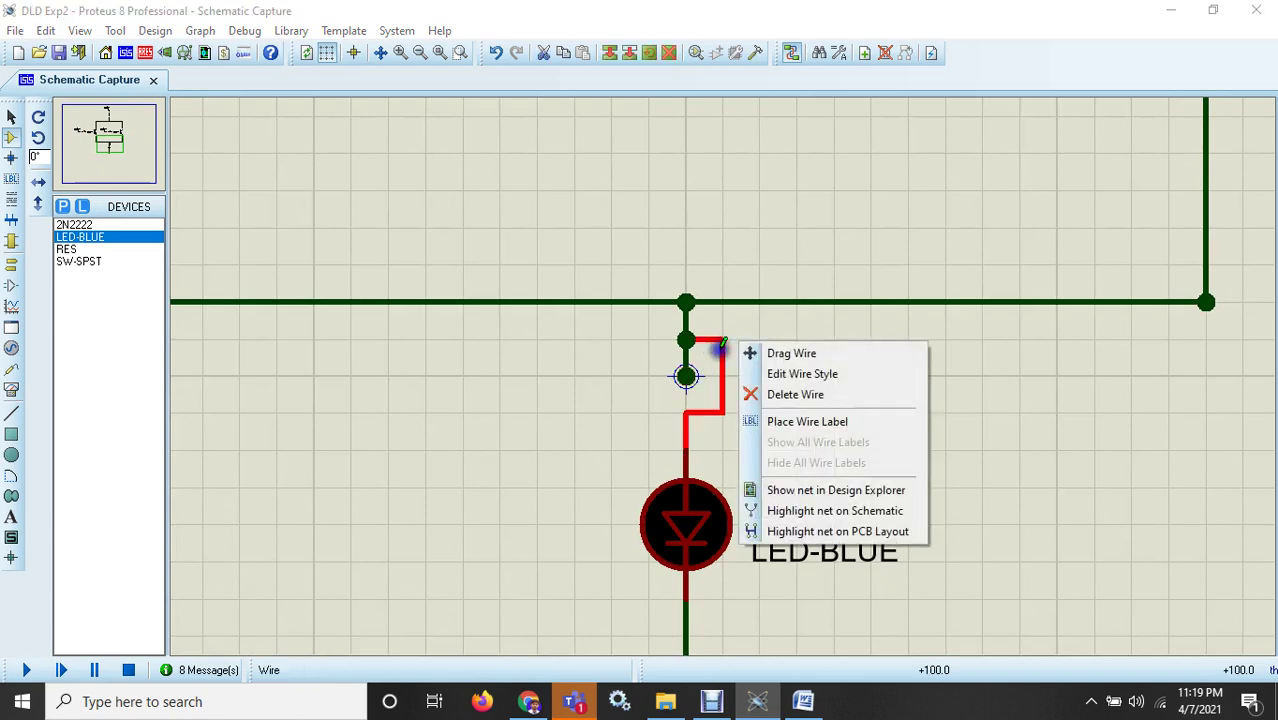
{"action": "left_click", "coordinate": [770, 391]}
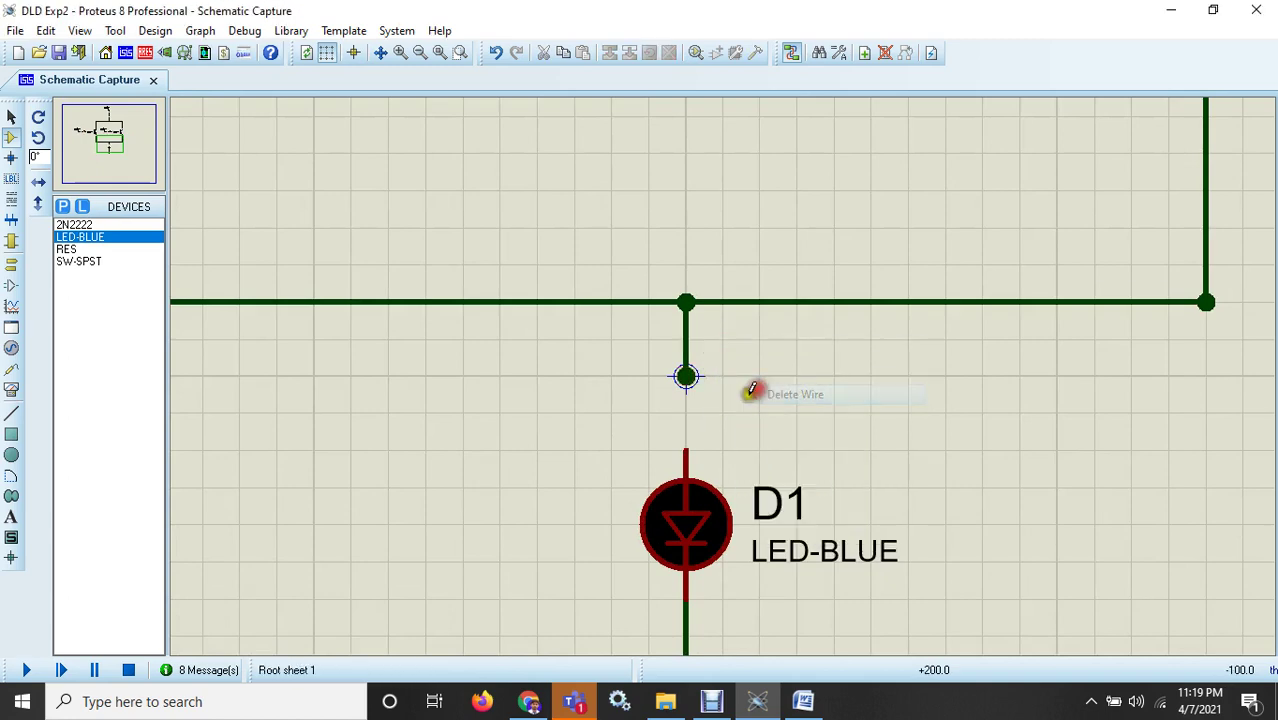
Wire the LED's anode straight up to the open wire end below the common emitter line.
{"action": "left_click", "coordinate": [686, 450]}
{"action": "scroll", "coordinate": [797, 421], "scroll_direction": "down", "scroll_amount": 2}
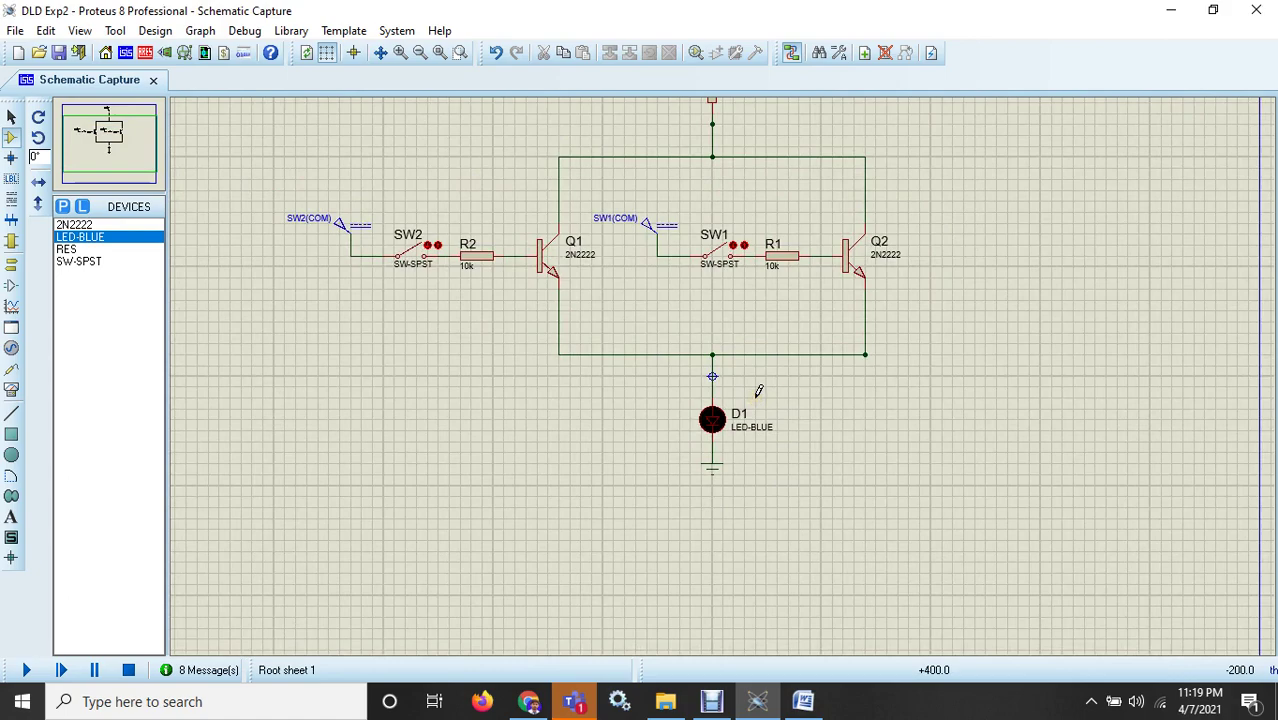
{"action": "scroll", "coordinate": [742, 108], "scroll_direction": "up", "scroll_amount": 2}
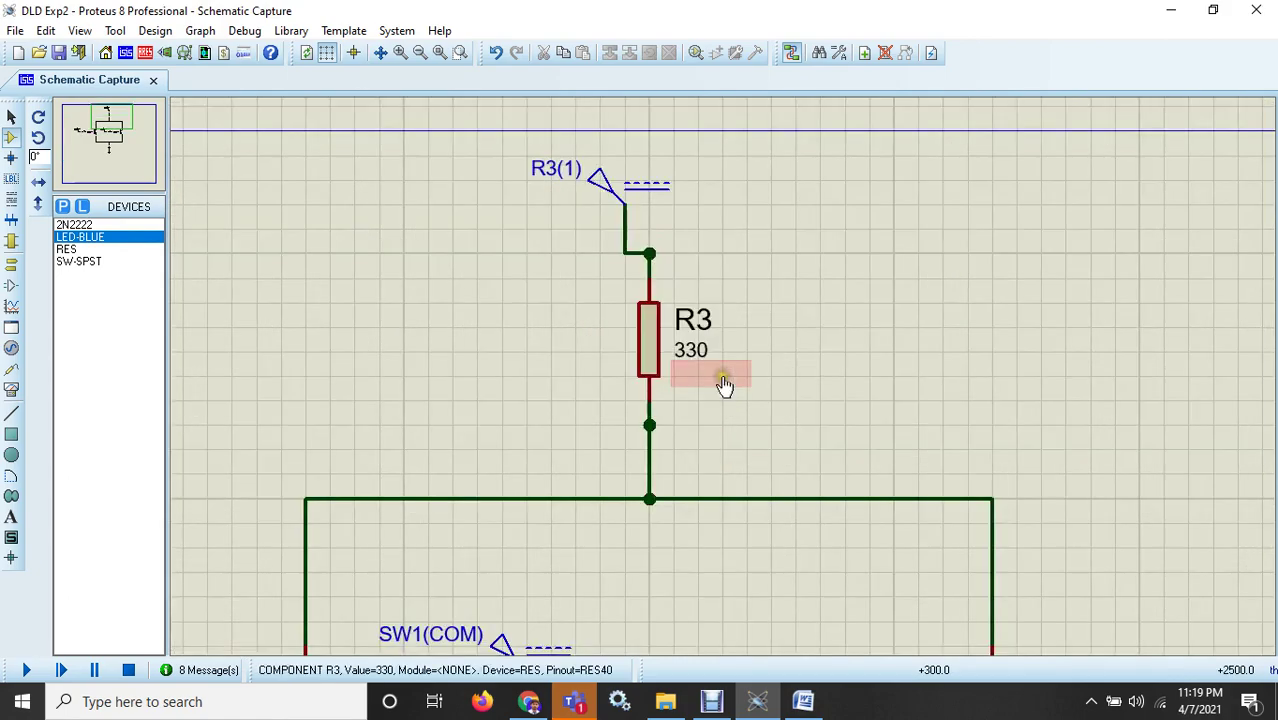
{"action": "scroll", "coordinate": [725, 385], "scroll_direction": "down", "scroll_amount": 3}
{"action": "scroll", "coordinate": [725, 385], "scroll_direction": "up", "scroll_amount": 2}
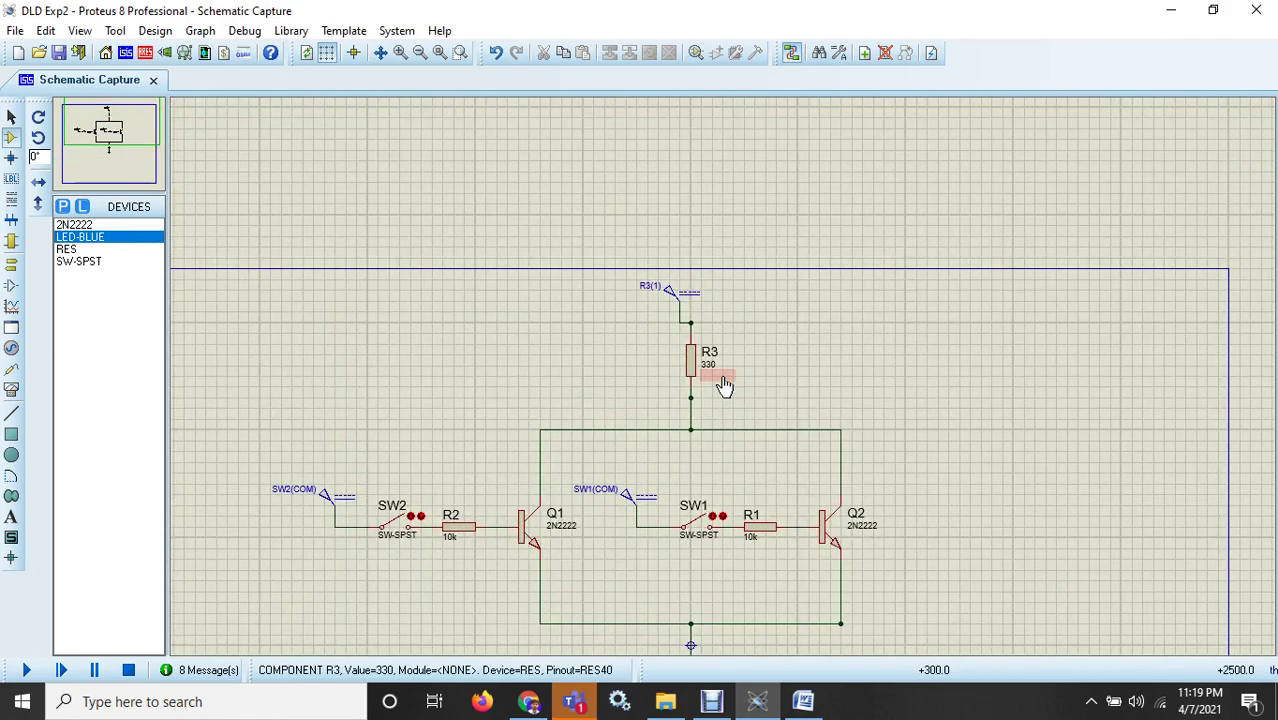
Run the simulation and test the LED by closing and reopening SW1 alone, followed by SW2 alone.
{"action": "left_click", "coordinate": [120, 128]}
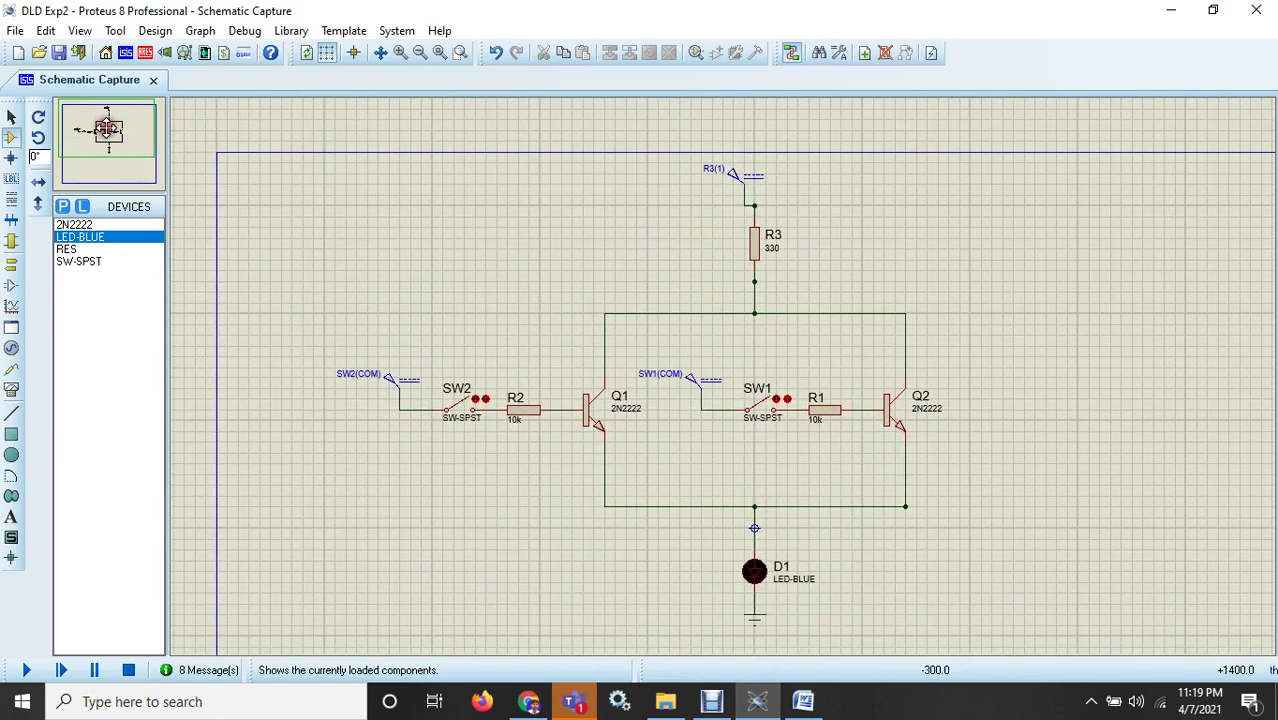
{"action": "left_click", "coordinate": [106, 128]}
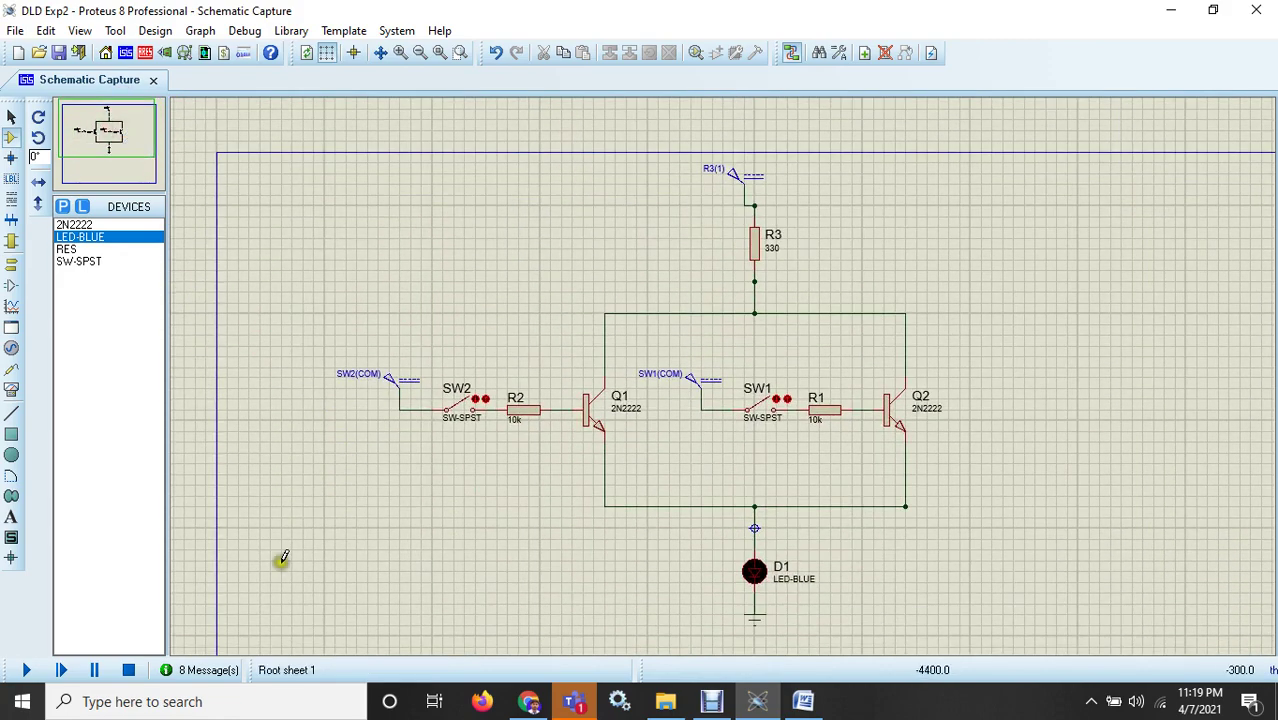
{"action": "left_click", "coordinate": [26, 672]}
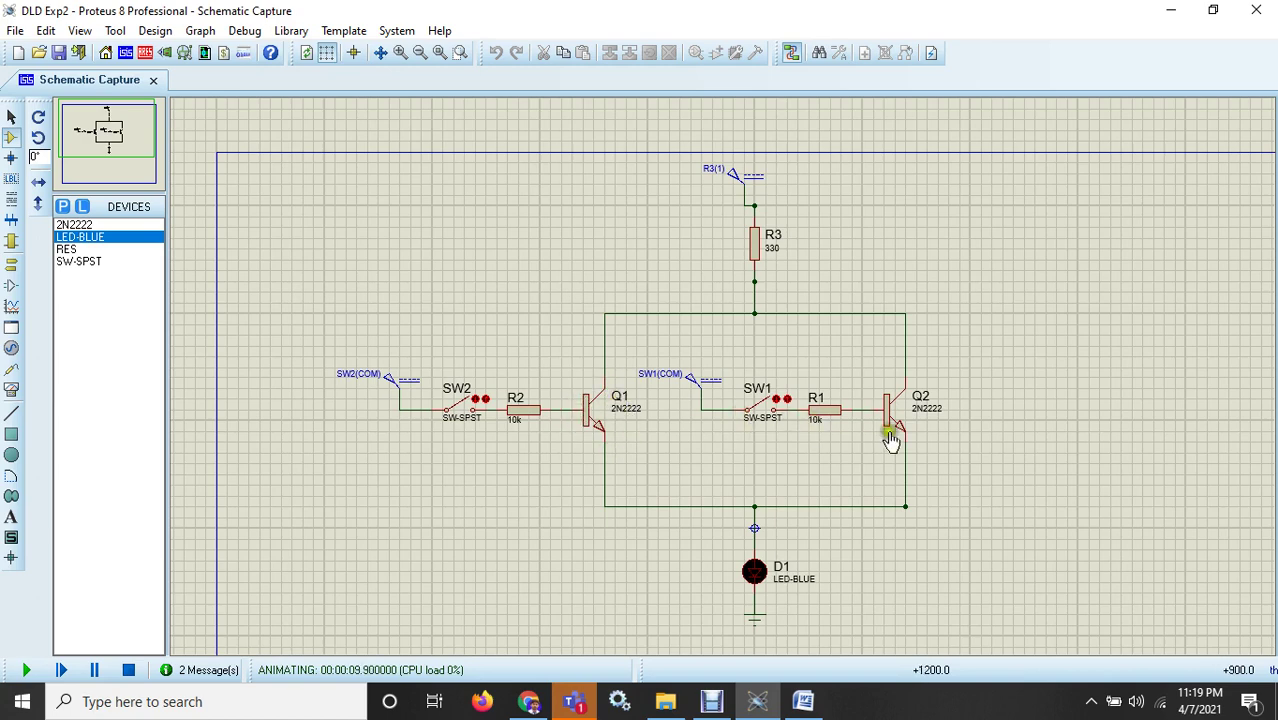
{"action": "left_click", "coordinate": [779, 400]}
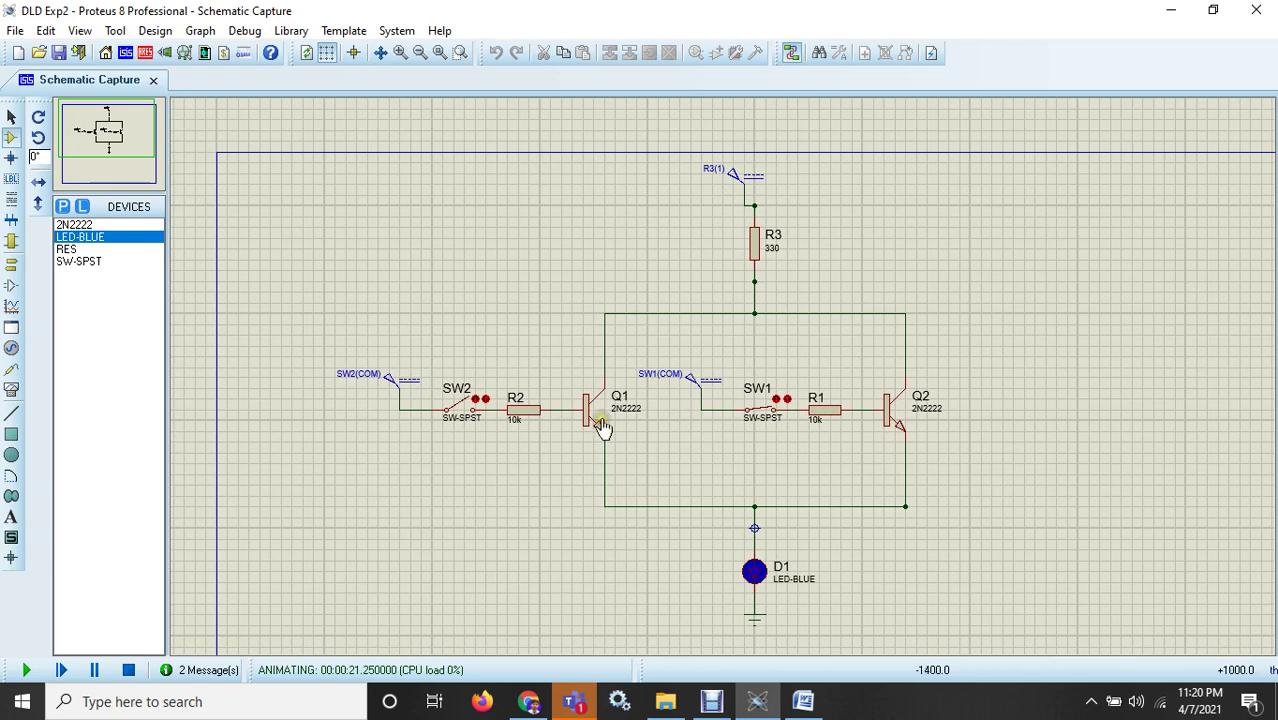
{"action": "left_click", "coordinate": [787, 400]}
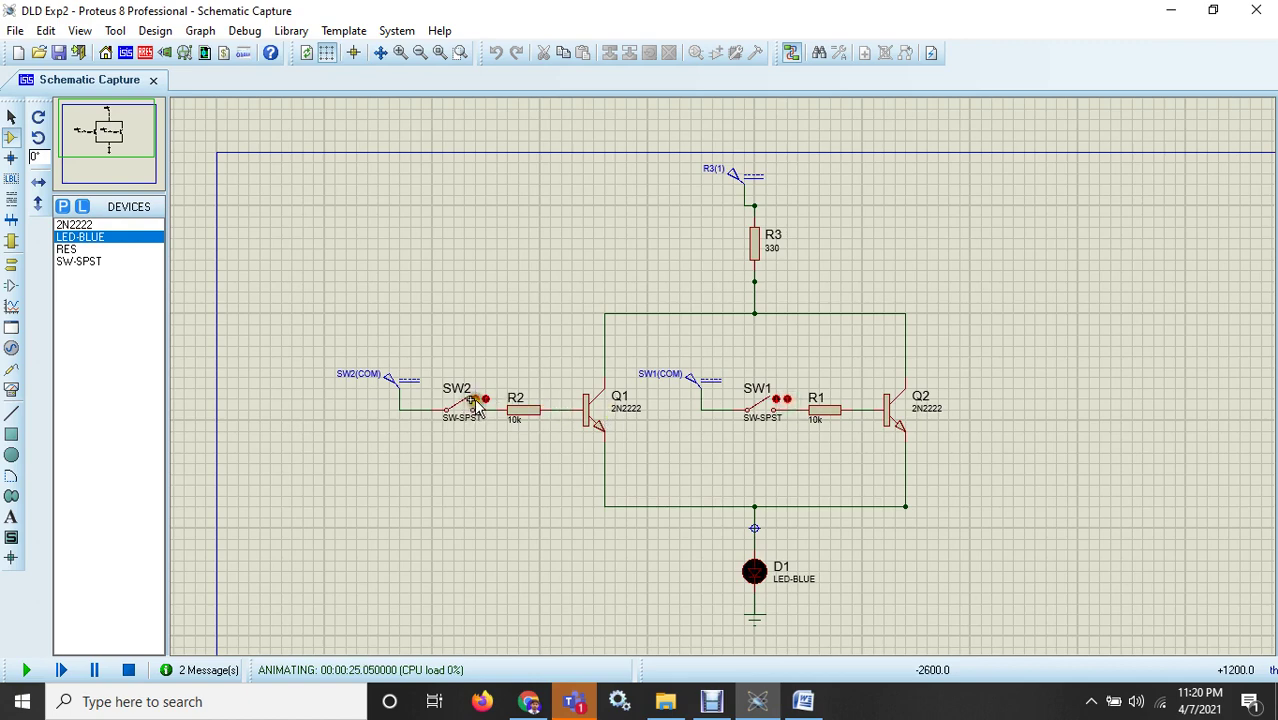
{"action": "left_click", "coordinate": [480, 400]}
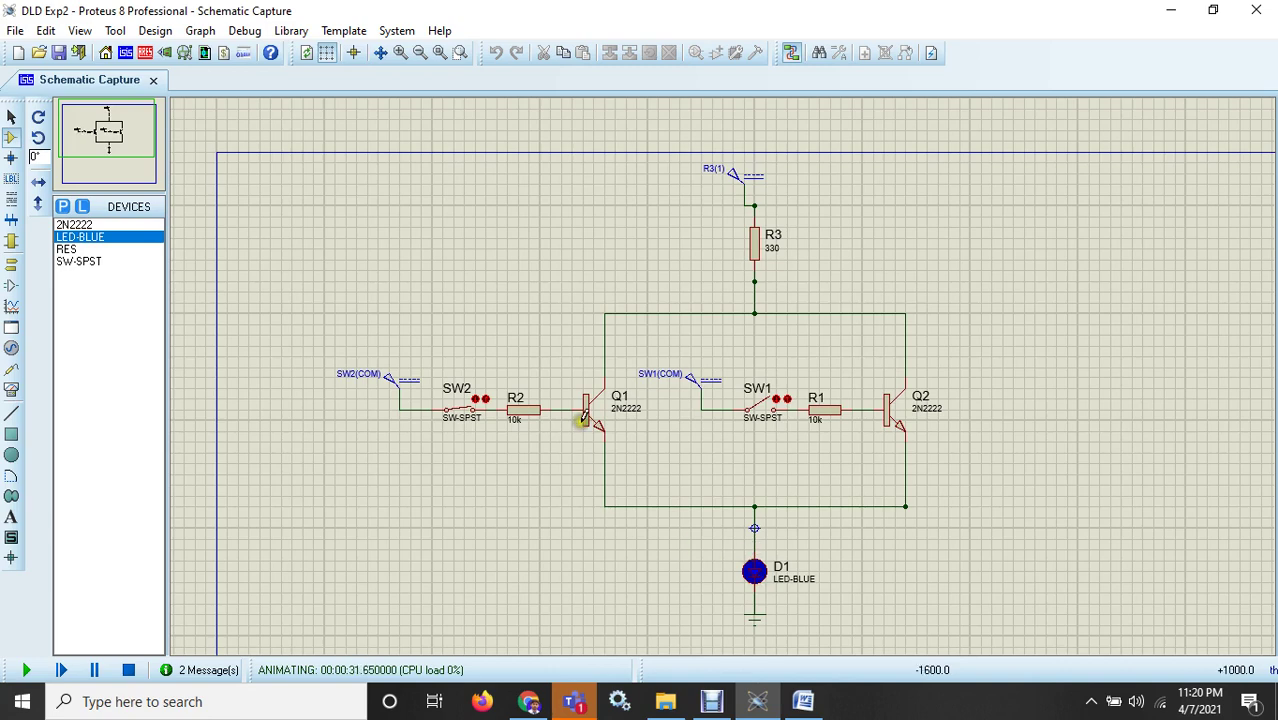
{"action": "left_click", "coordinate": [486, 401]}
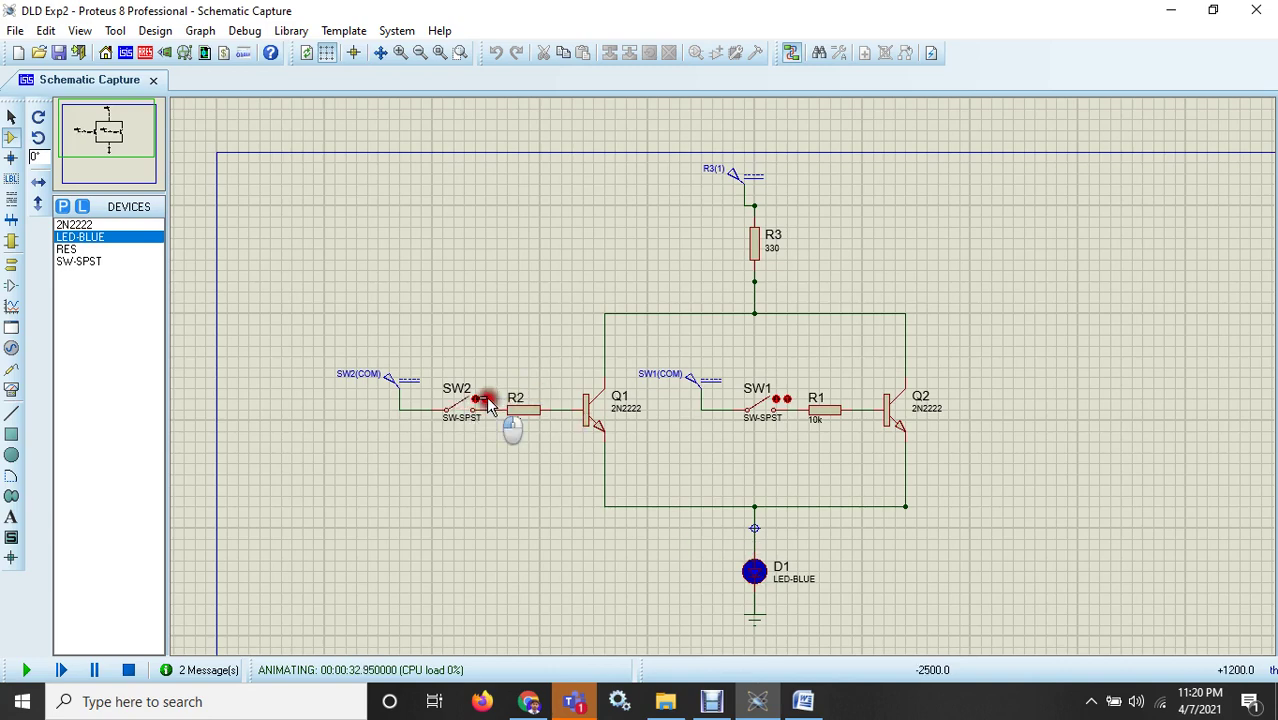
Test the LED with SW1 and SW2 both closed, reopen both switches and stop the simulation.
{"action": "left_click", "coordinate": [484, 401]}
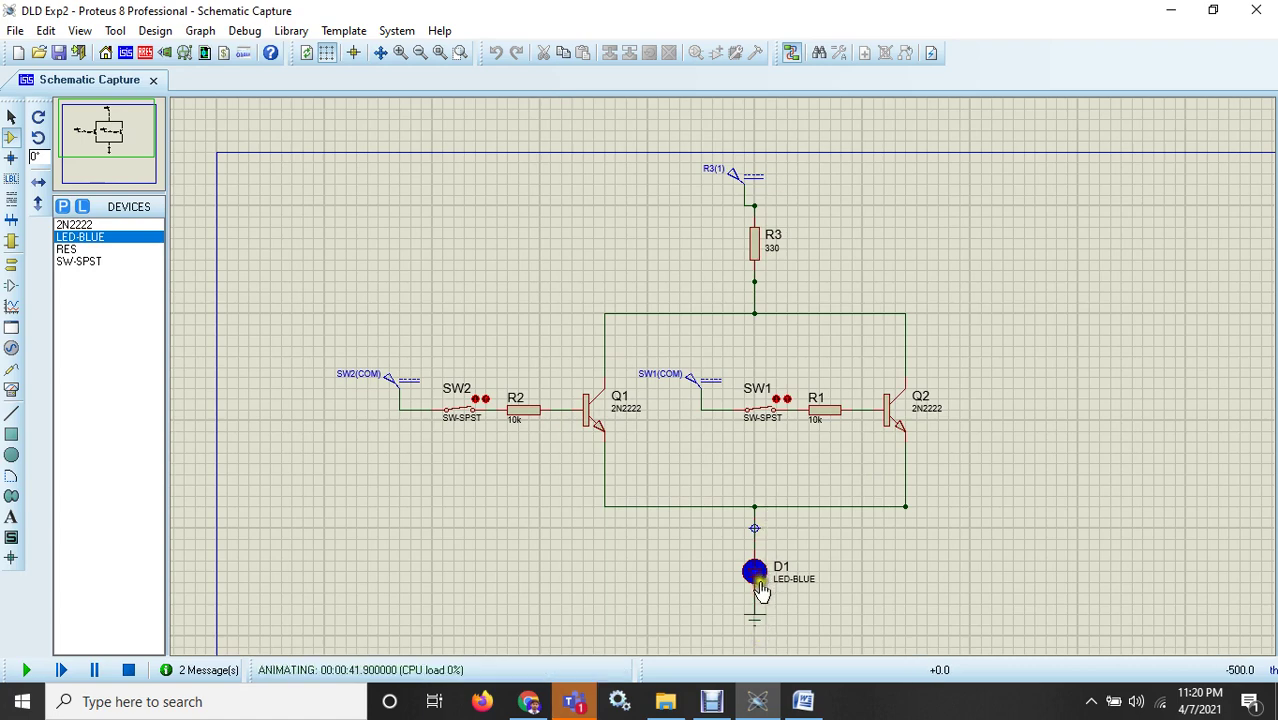
{"action": "left_click", "coordinate": [486, 400]}
{"action": "left_click", "coordinate": [787, 400]}
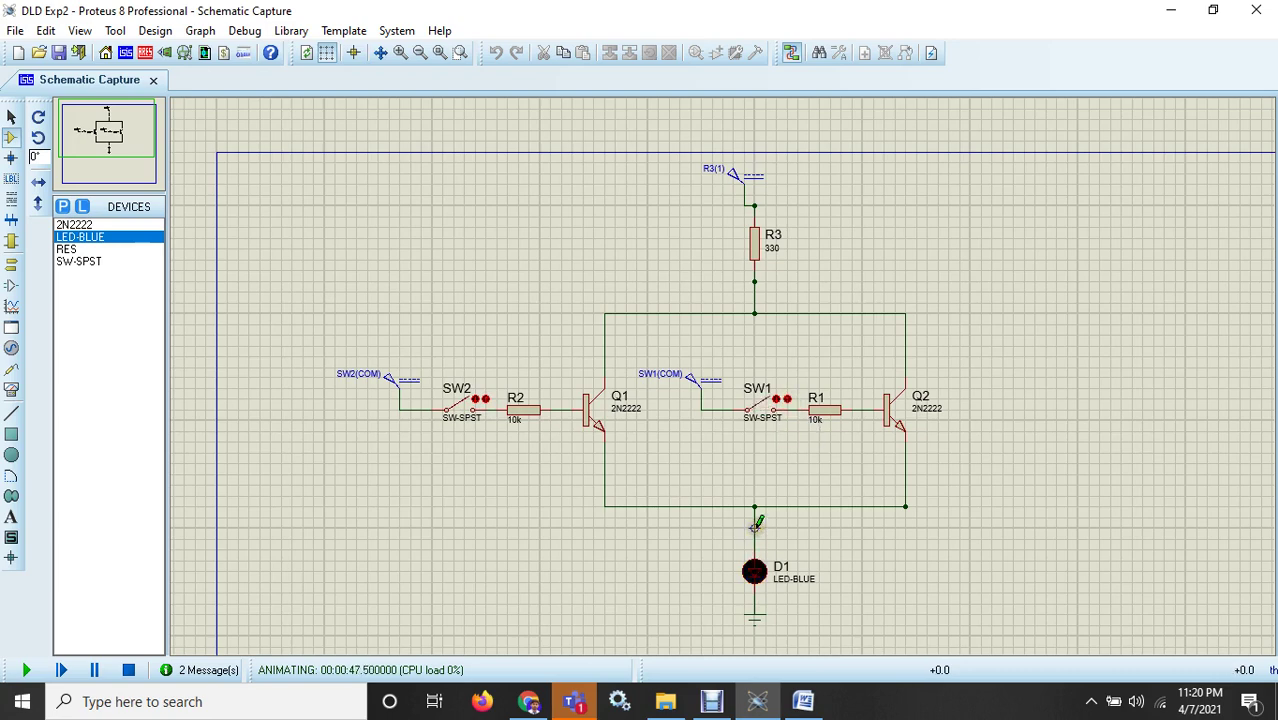
{"action": "left_click", "coordinate": [130, 671]}
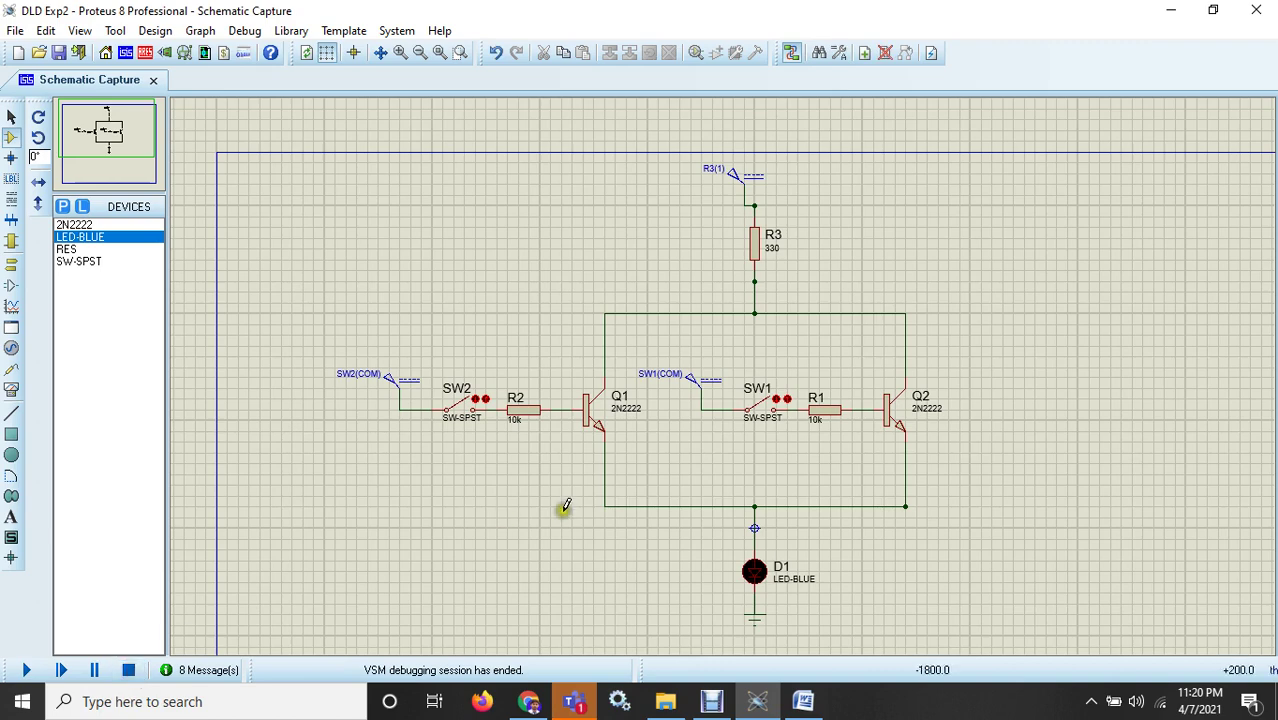
Move the ground terminal further below the LED and replace resistor R3 with a direct wire from the supply to the common collector line.
{"action": "key", "text": "F7"}
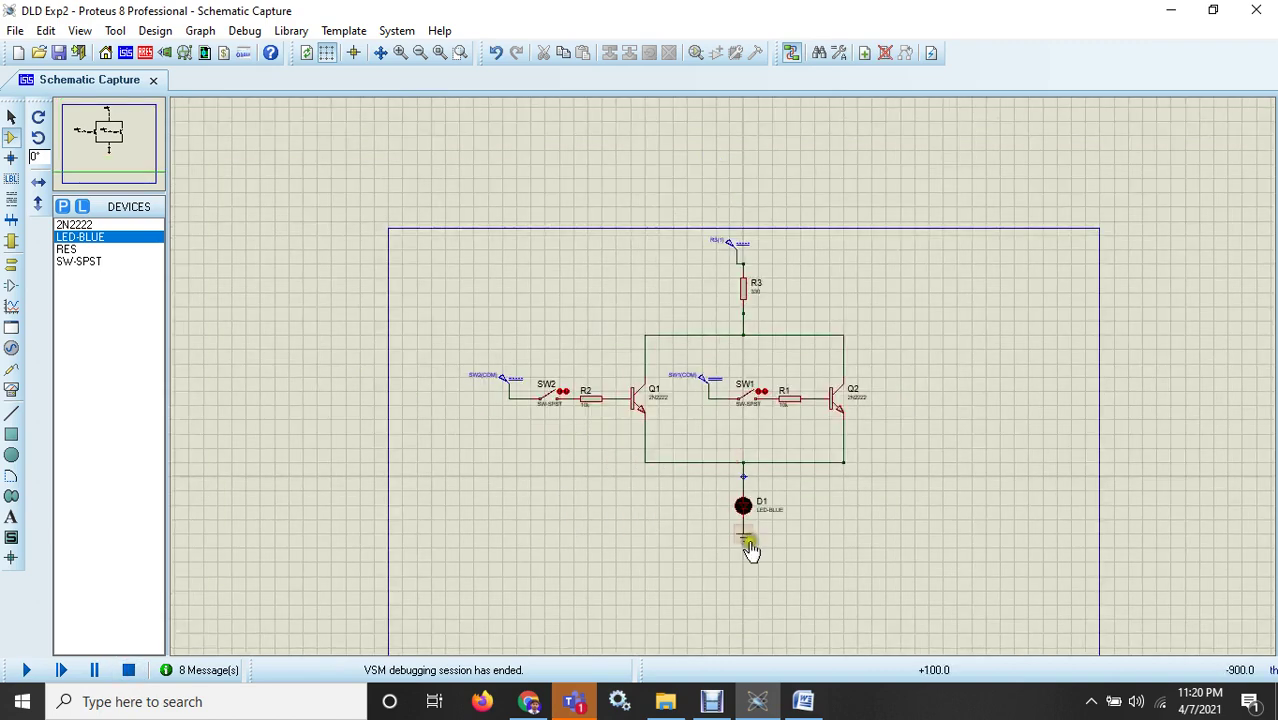
{"action": "left_click_drag", "start_coordinate": [748, 545], "coordinate": [750, 592]}
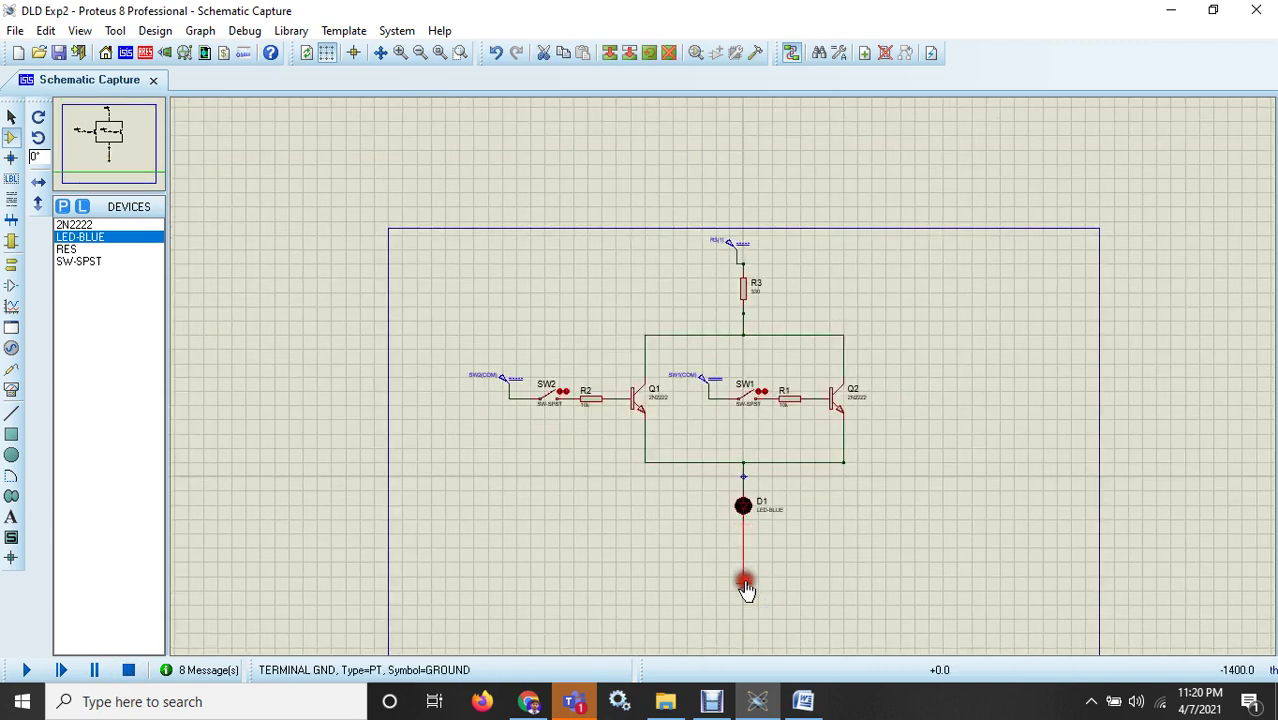
{"action": "left_click", "coordinate": [745, 300]}
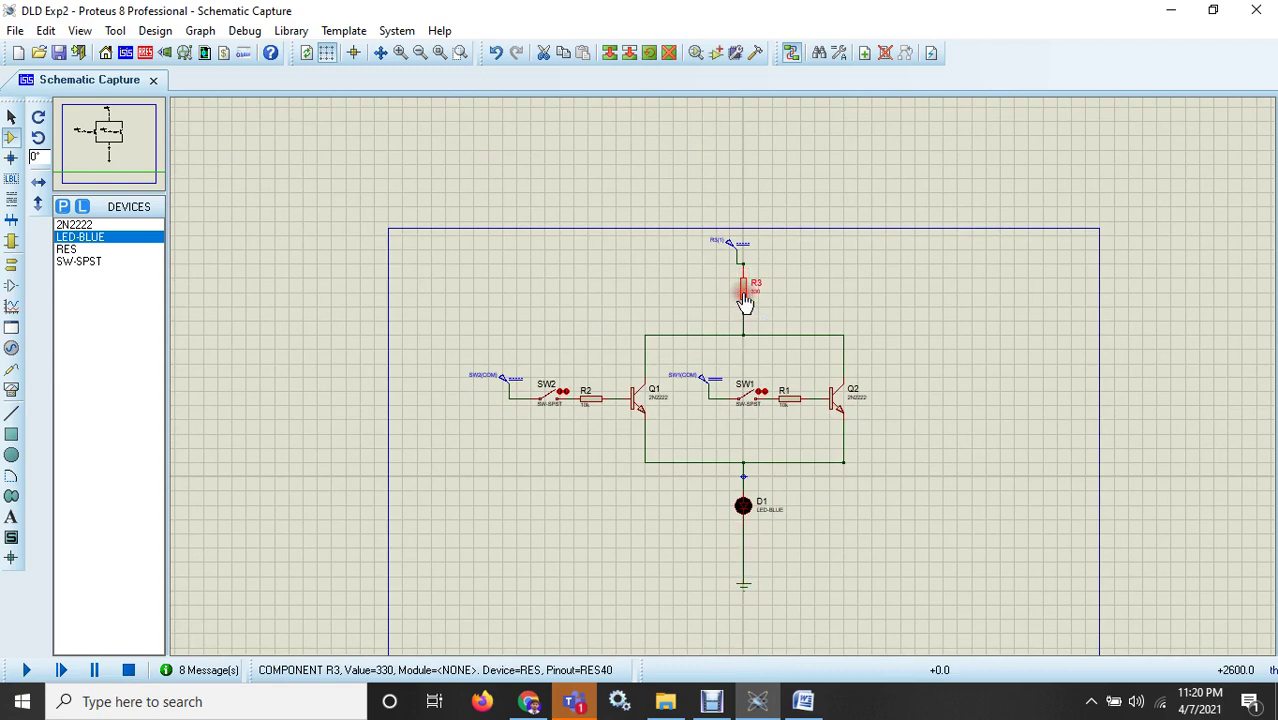
{"action": "left_click_drag", "start_coordinate": [742, 313], "coordinate": [742, 263]}
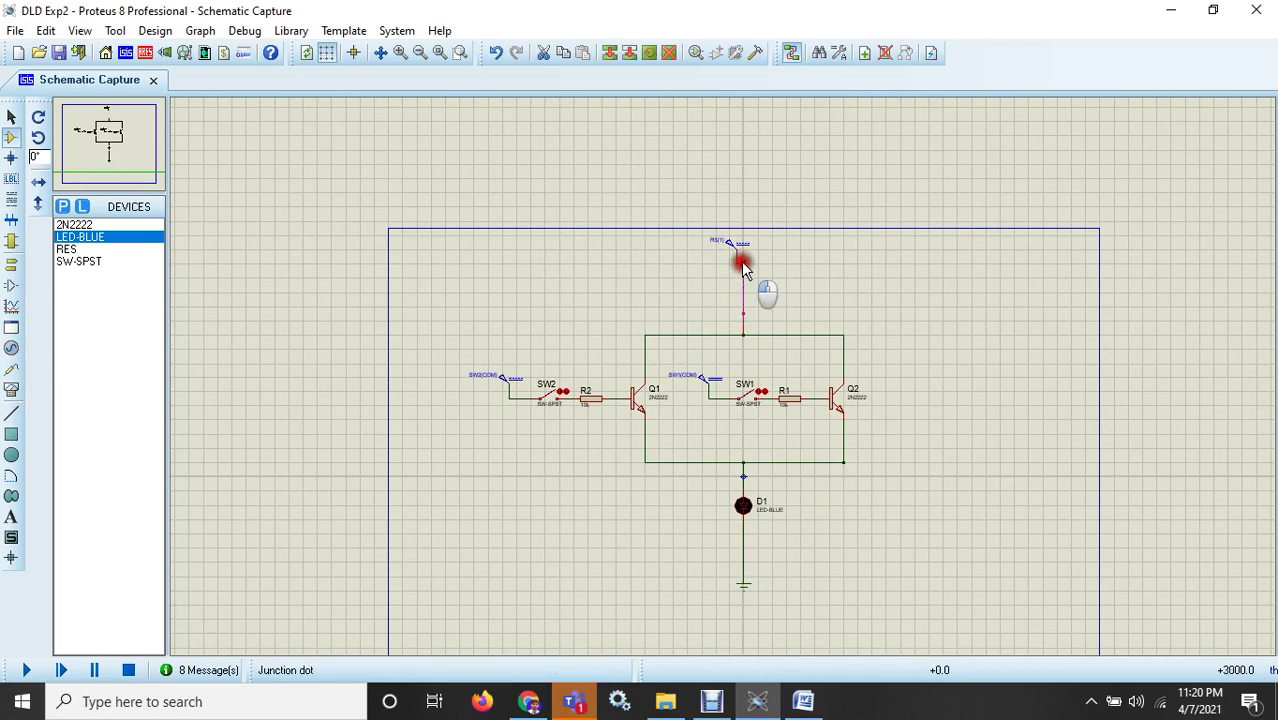
{"action": "left_click", "coordinate": [790, 298]}
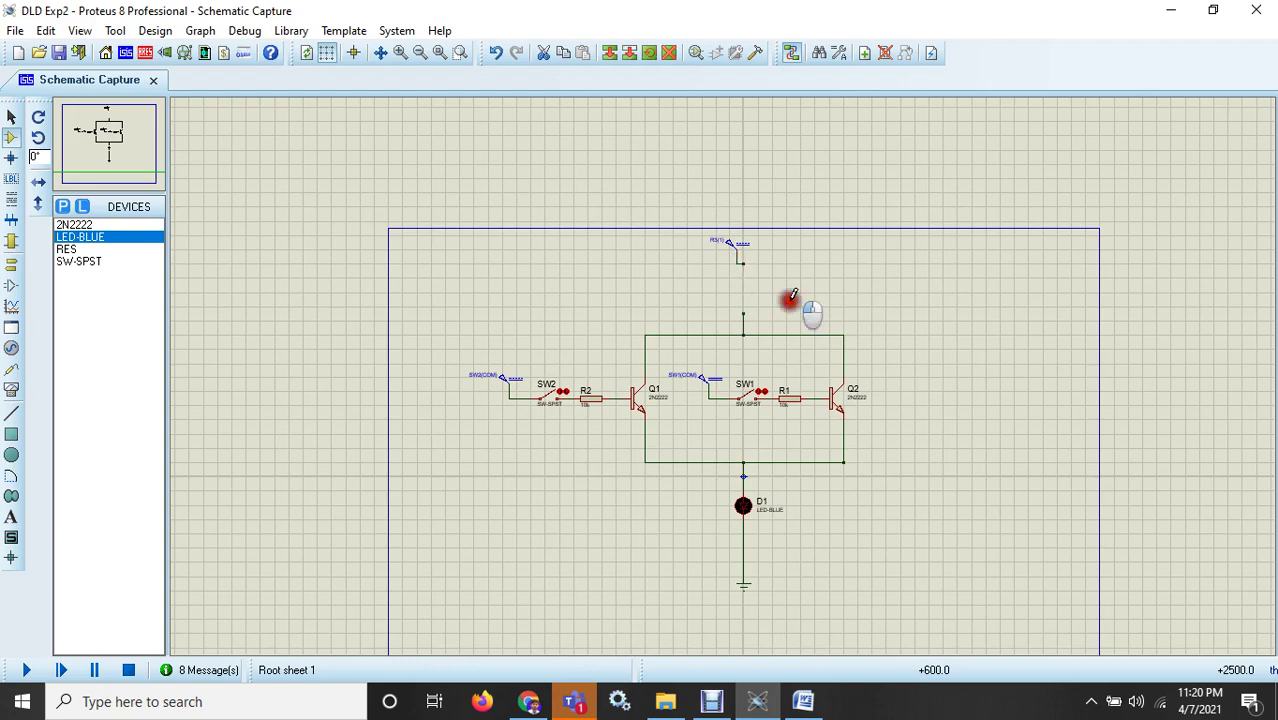
{"action": "left_click", "coordinate": [746, 257]}
{"action": "left_click", "coordinate": [746, 308]}
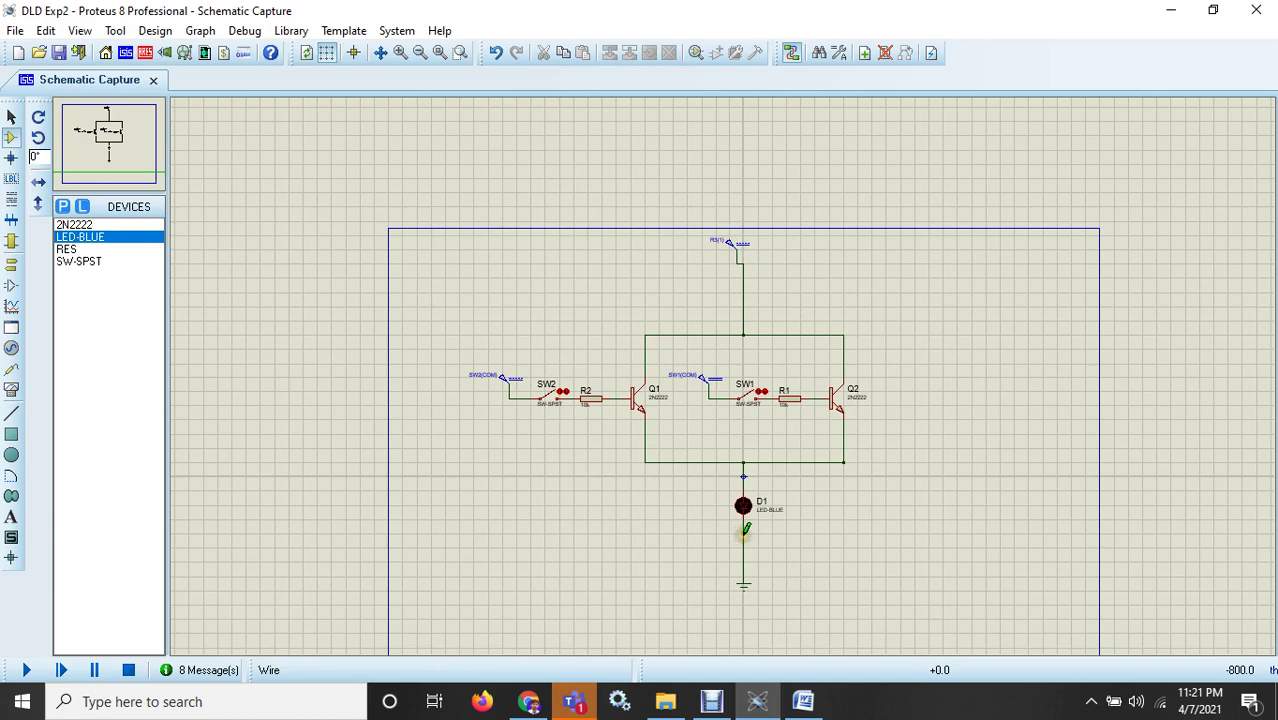
Replace the wire between the LED's cathode and ground with a vertical RES resistor.
{"action": "right_click", "coordinate": [745, 530]}
{"action": "left_click", "coordinate": [820, 374]}
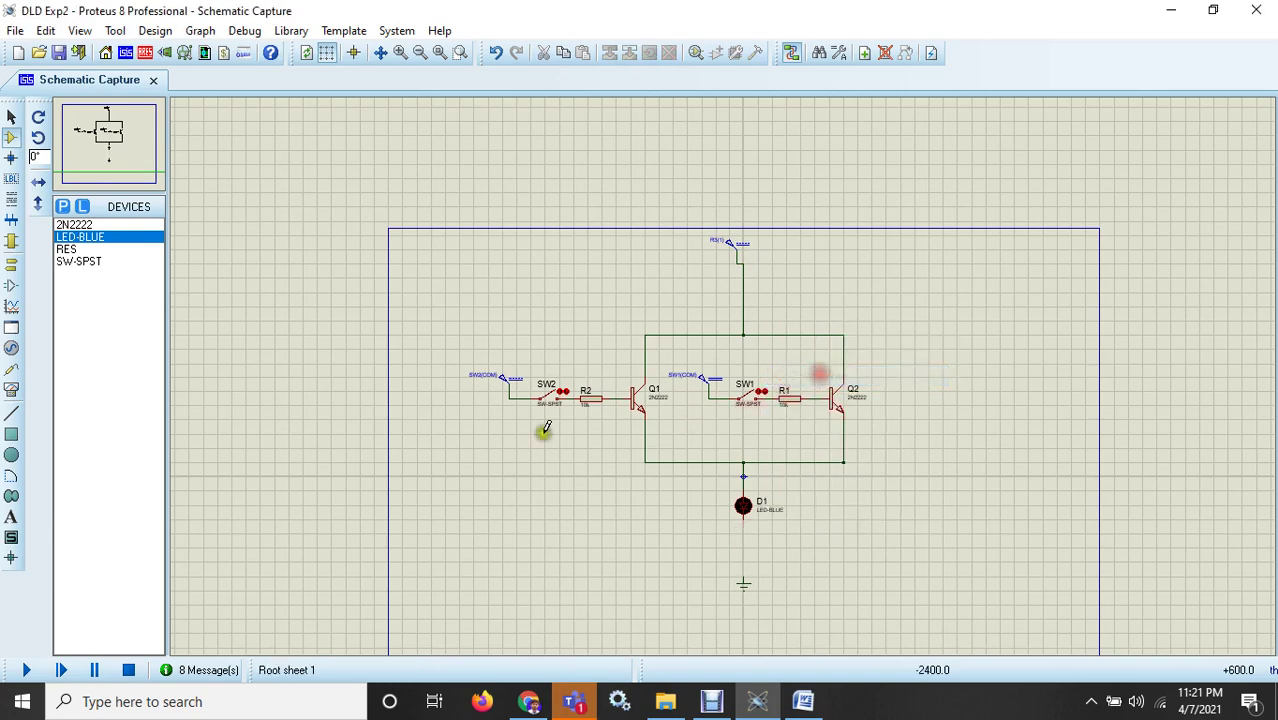
{"action": "left_click", "coordinate": [74, 250]}
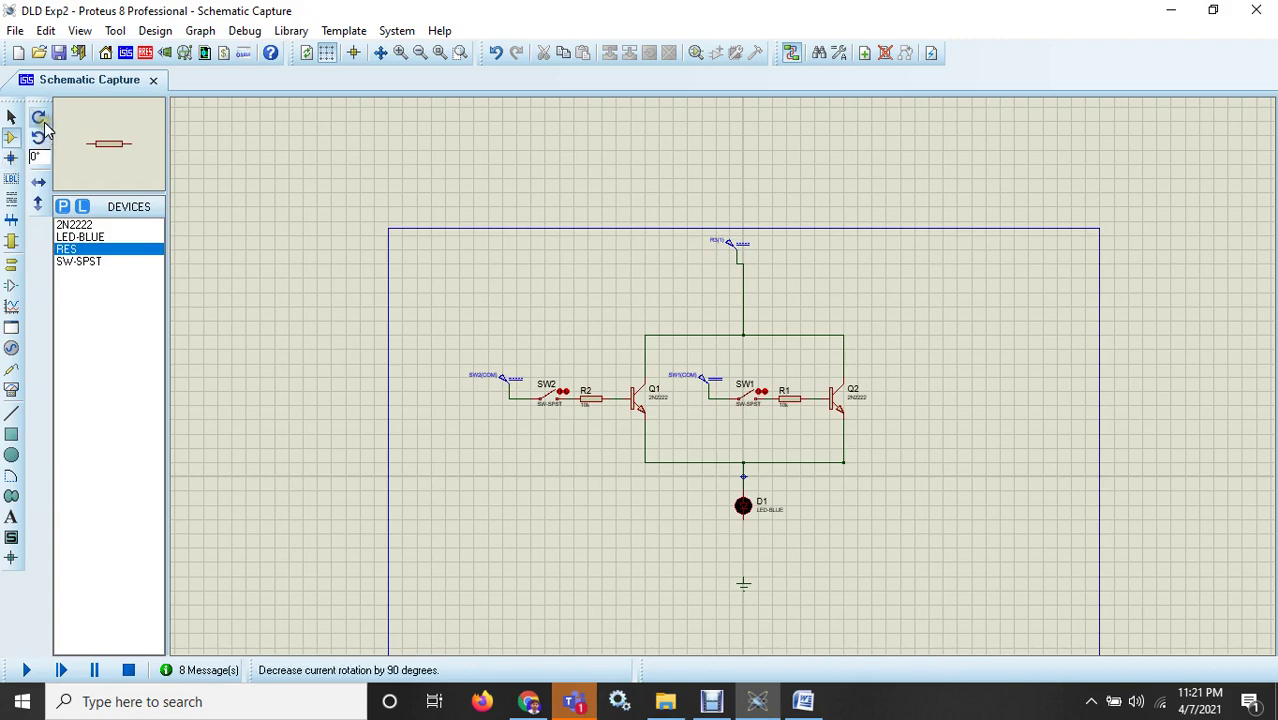
{"action": "left_click", "coordinate": [38, 118]}
{"action": "left_click", "coordinate": [745, 538]}
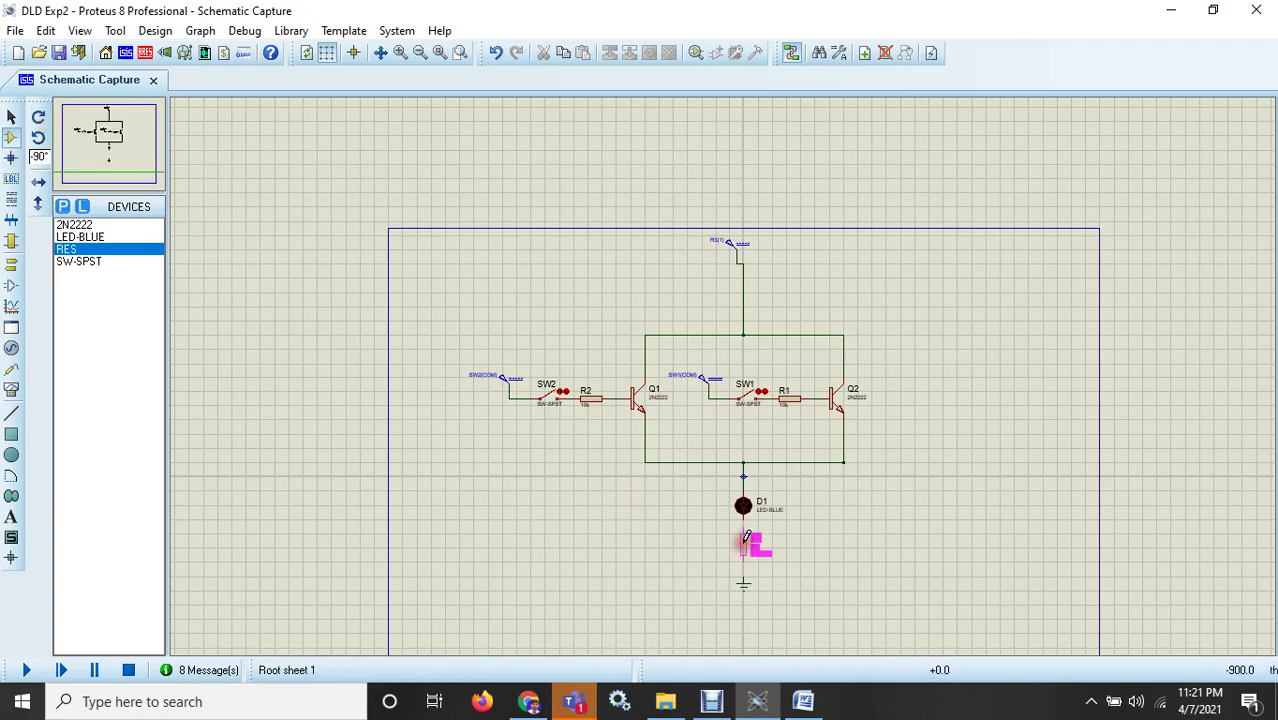
{"action": "left_click", "coordinate": [744, 543]}
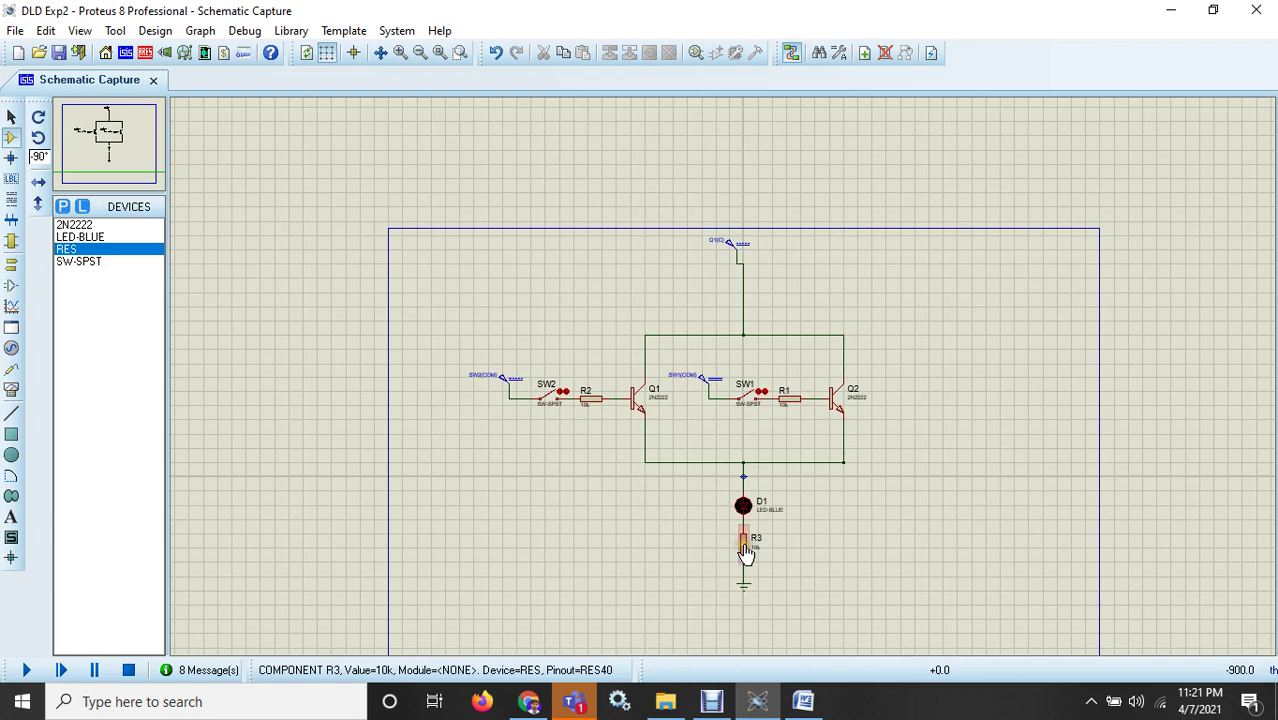
Set the resistance of the resistor below the LED to 330.
{"action": "double_click", "coordinate": [745, 553]}
{"action": "left_click_drag", "start_coordinate": [562, 223], "coordinate": [470, 224]}
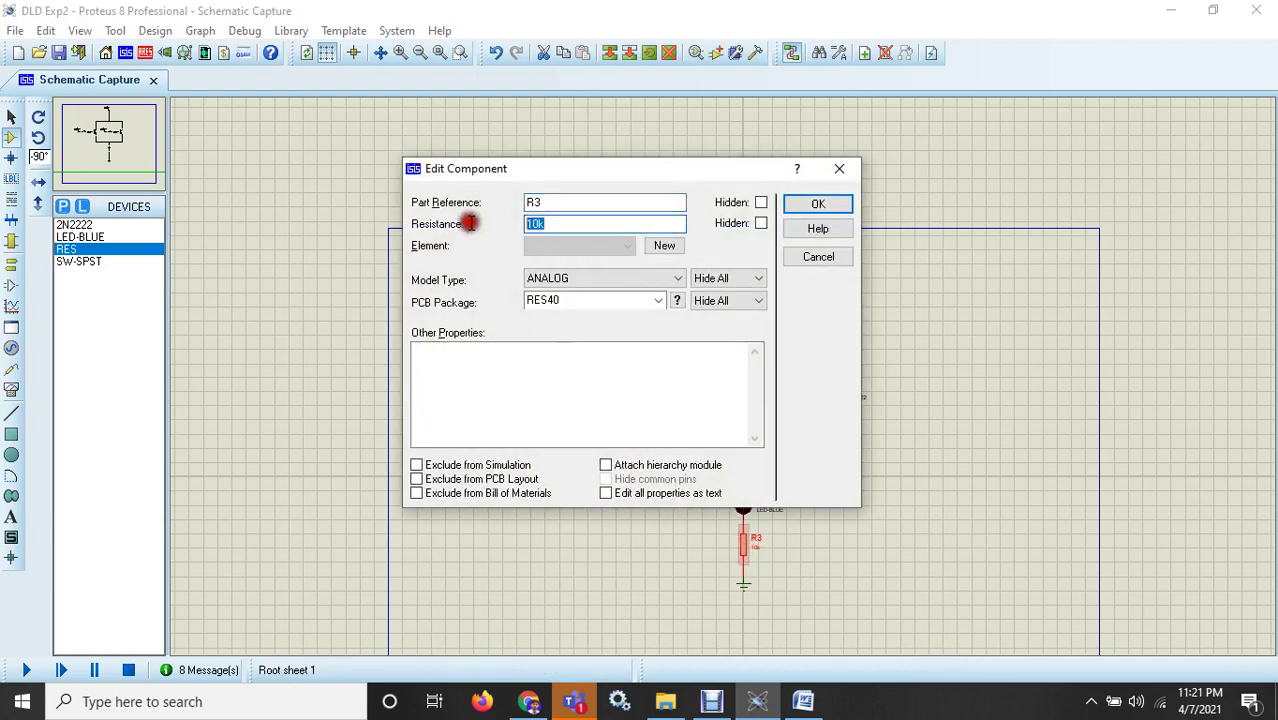
{"action": "type", "text": "330"}
{"action": "key", "text": "Return"}
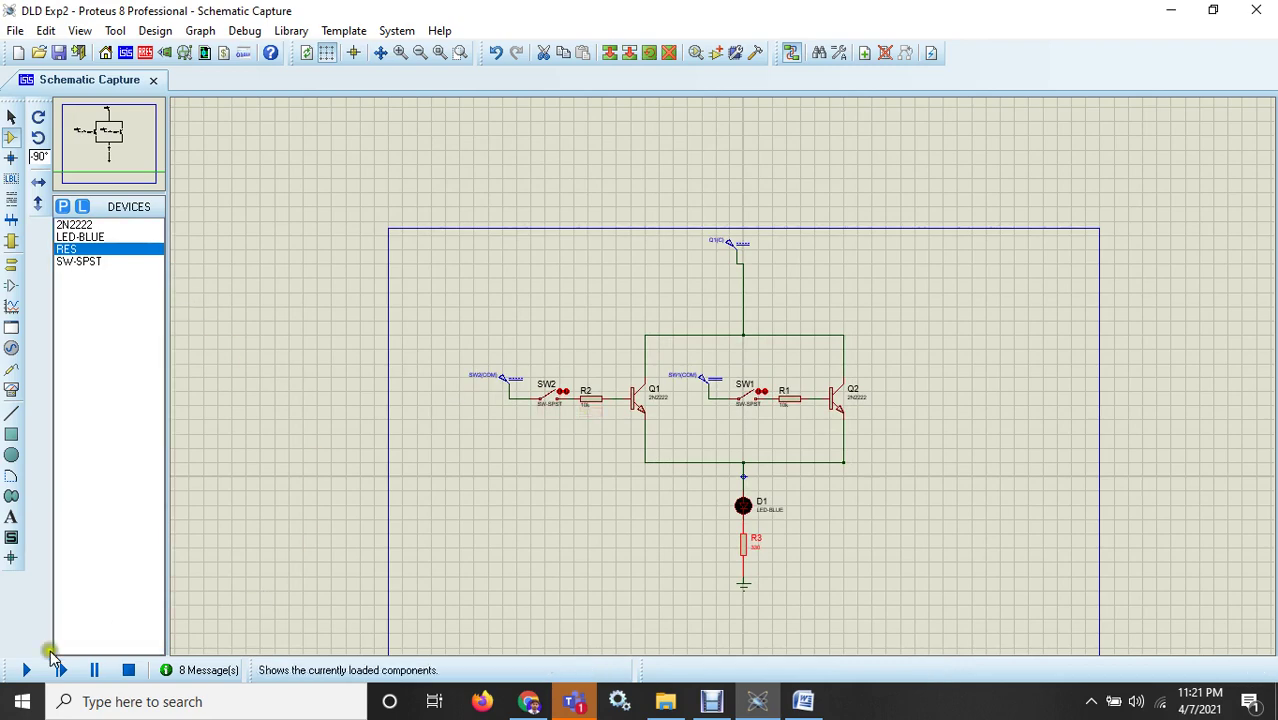
Simulate the circuit, test the LED with SW1 alone closed and SW2 alone closed, and stop the simulation.
{"action": "left_click", "coordinate": [26, 670]}
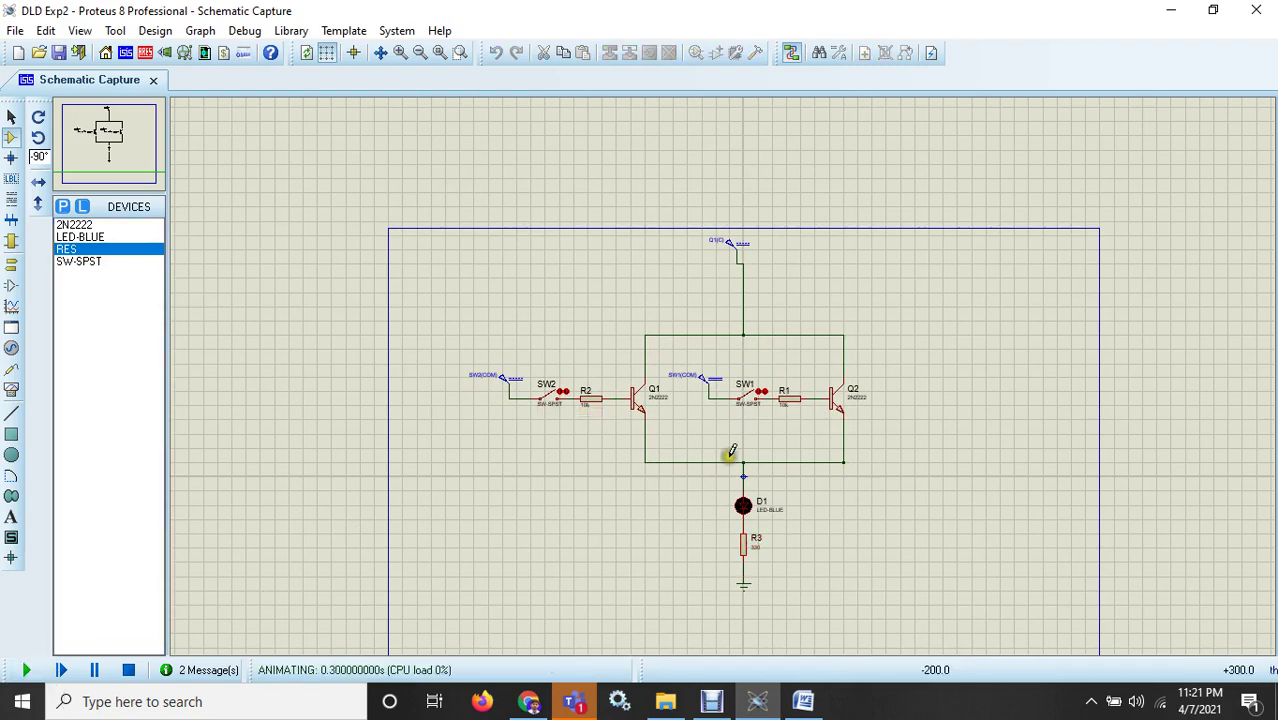
{"action": "scroll", "coordinate": [731, 451], "scroll_direction": "up", "scroll_amount": 1}
{"action": "scroll", "coordinate": [726, 370], "scroll_direction": "down", "scroll_amount": 1}
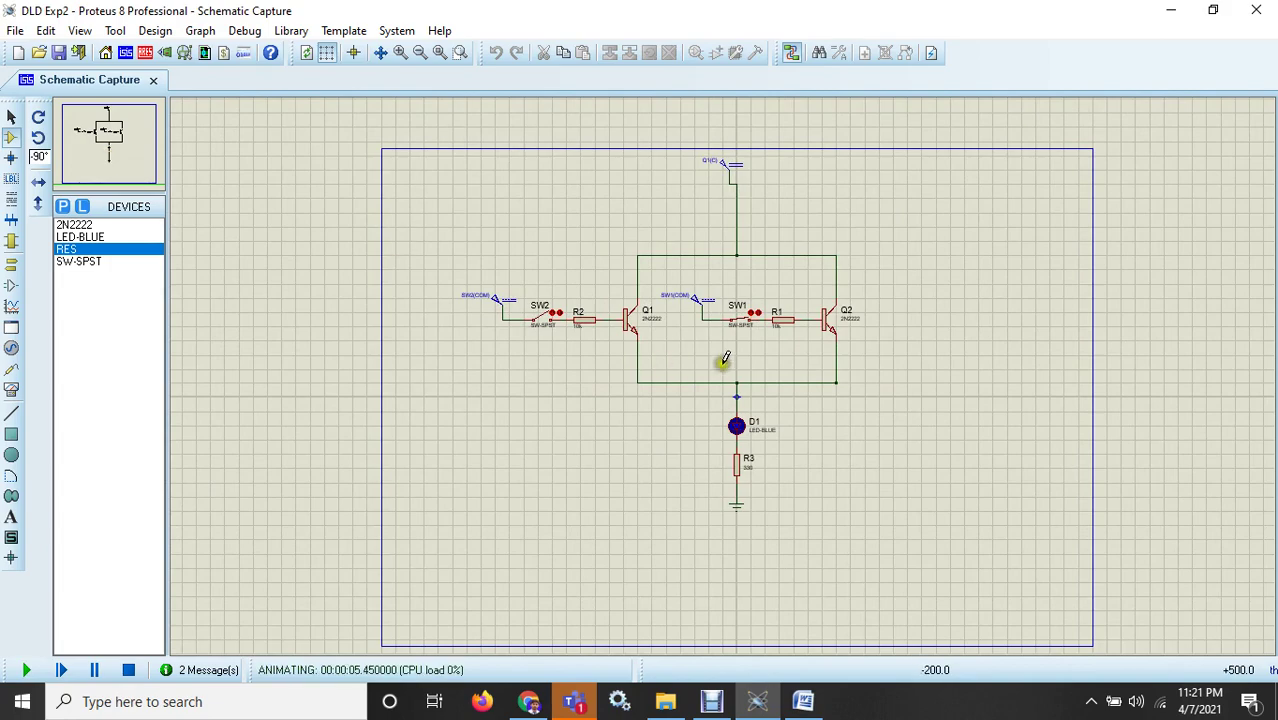
{"action": "scroll", "coordinate": [724, 368], "scroll_direction": "up", "scroll_amount": 1}
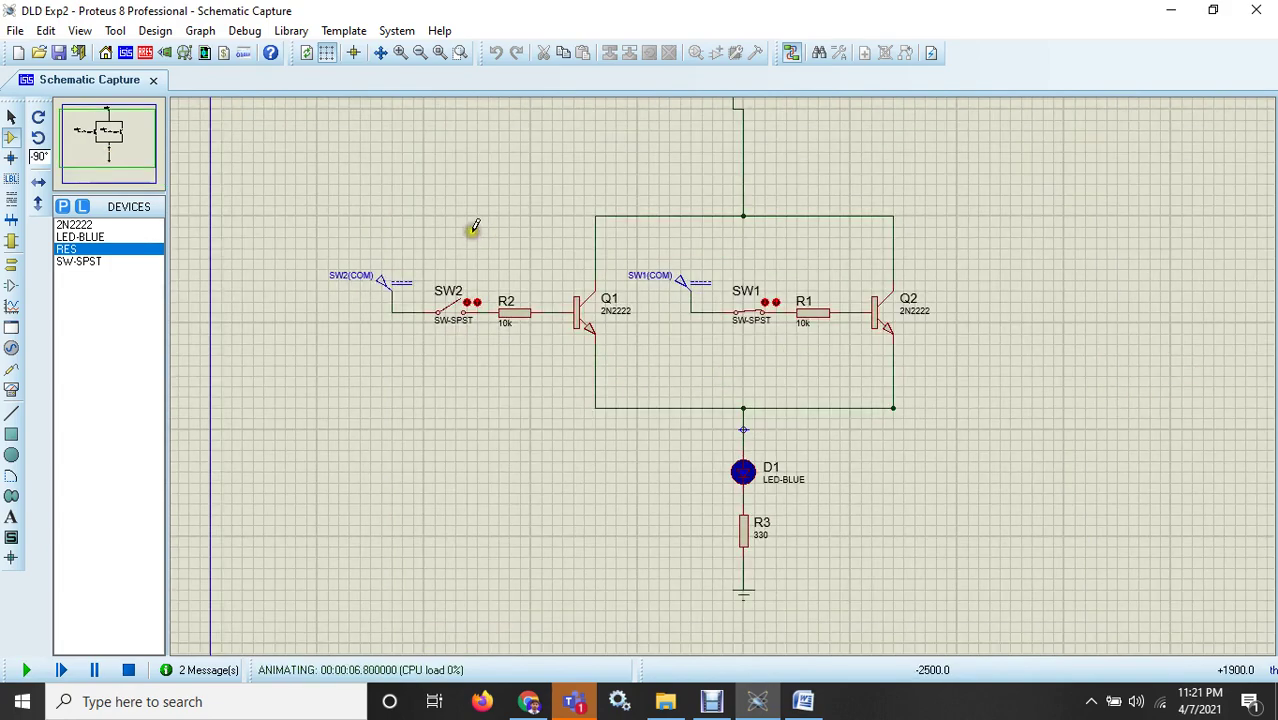
{"action": "left_click", "coordinate": [122, 138]}
{"action": "left_click", "coordinate": [117, 133]}
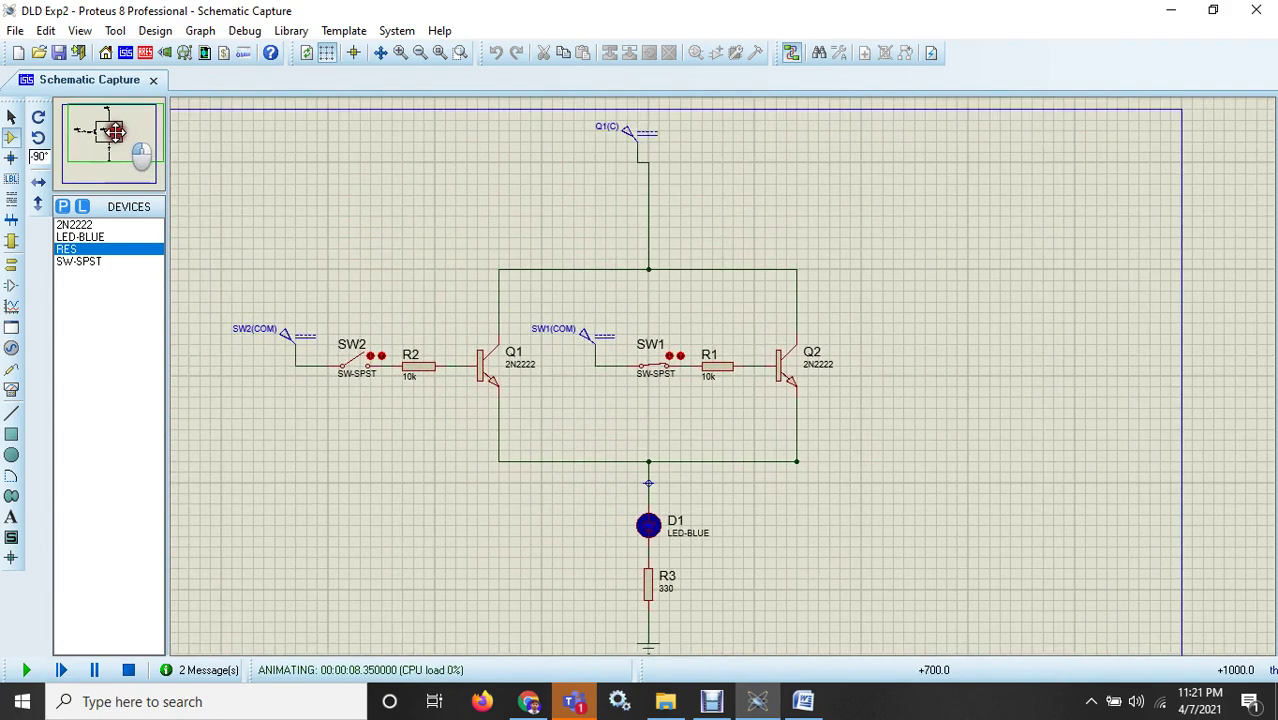
{"action": "left_click", "coordinate": [683, 364]}
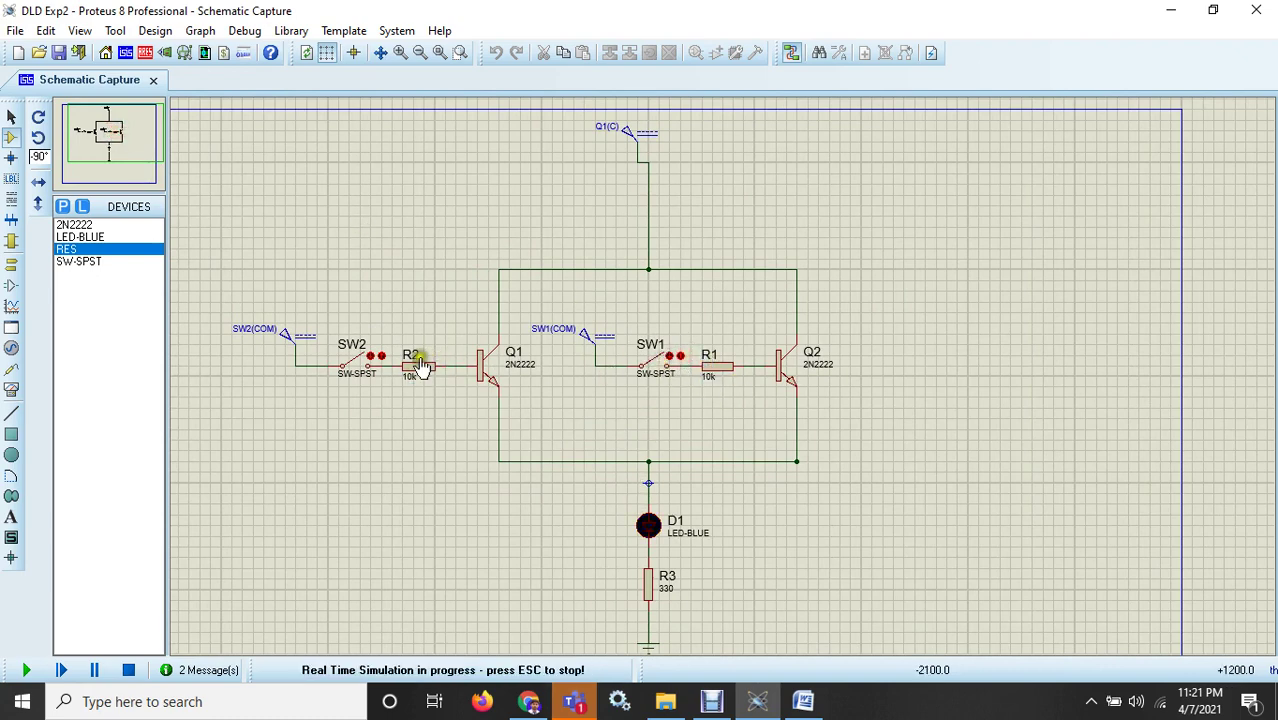
{"action": "left_click", "coordinate": [366, 356]}
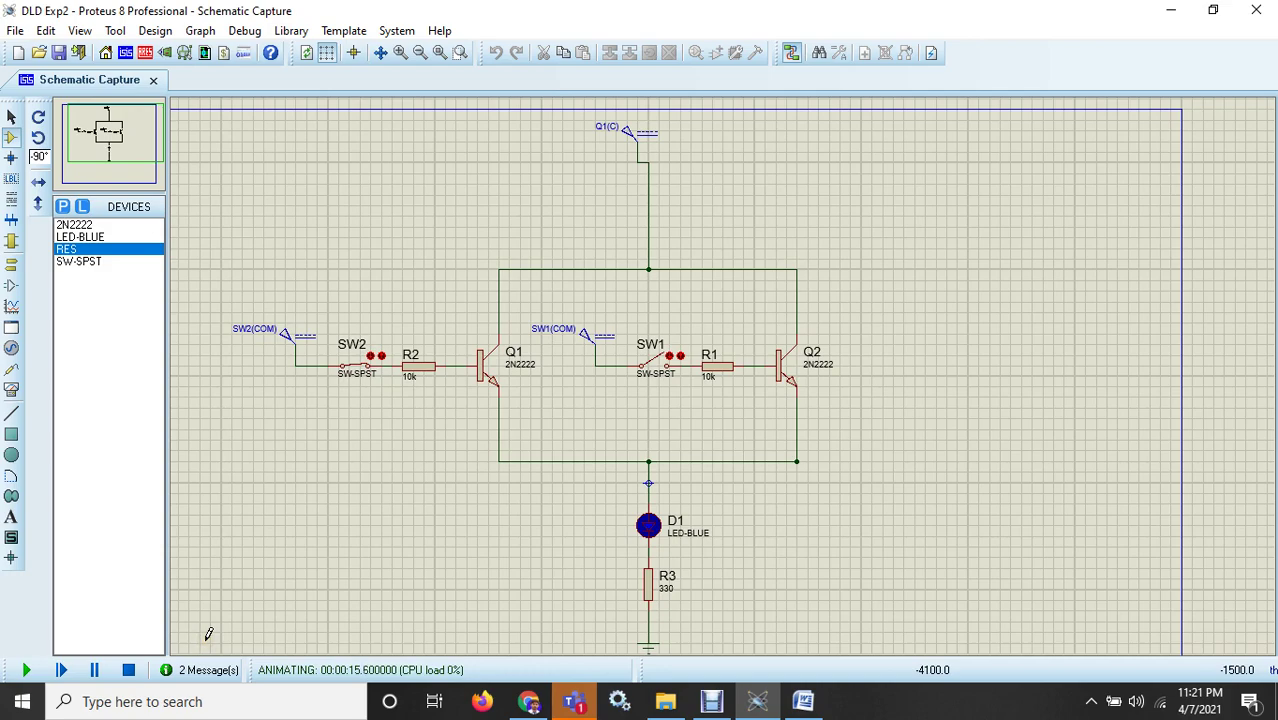
{"action": "left_click", "coordinate": [129, 670]}
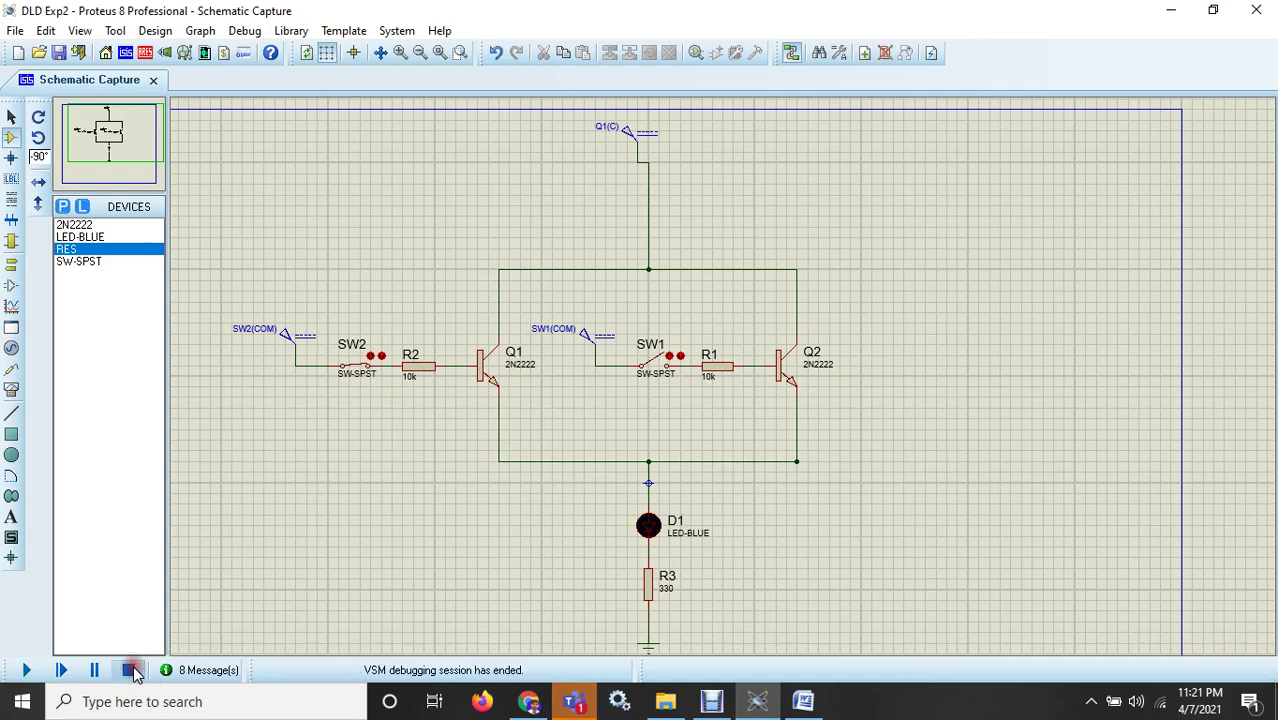
Switch to the lab manual in Word and read through the REVIEW notes on universal gates to the EXERCISES page.
{"action": "left_click", "coordinate": [801, 703]}
{"action": "scroll", "coordinate": [682, 476], "scroll_direction": "down", "scroll_amount": 5}
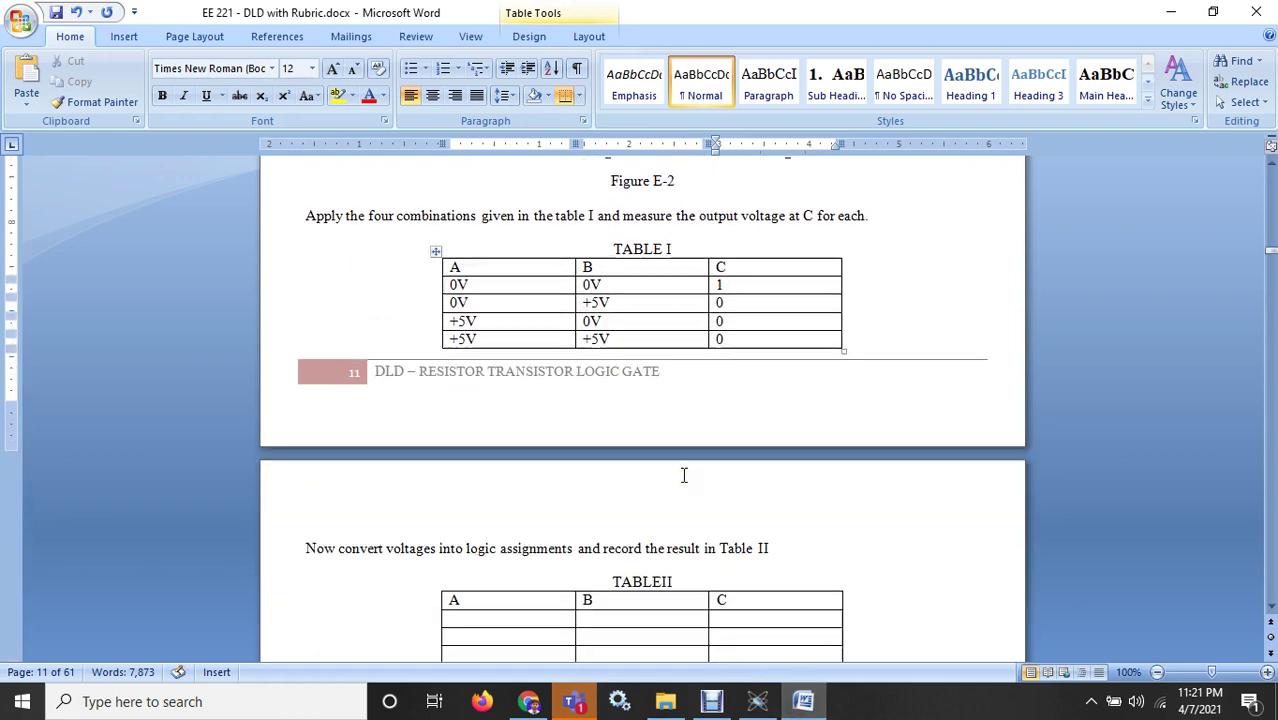
{"action": "scroll", "coordinate": [684, 475], "scroll_direction": "down", "scroll_amount": 10}
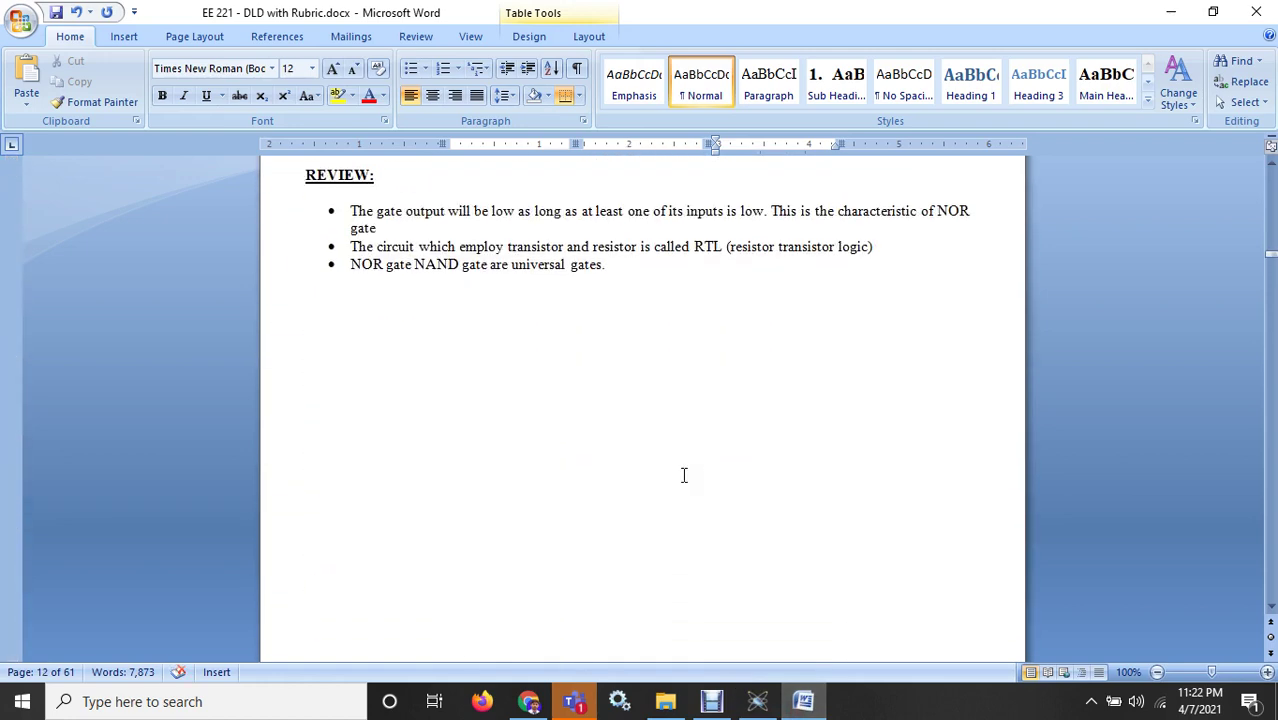
{"action": "scroll", "coordinate": [684, 475], "scroll_direction": "down", "scroll_amount": 1}
{"action": "scroll", "coordinate": [684, 475], "scroll_direction": "down", "scroll_amount": 2}
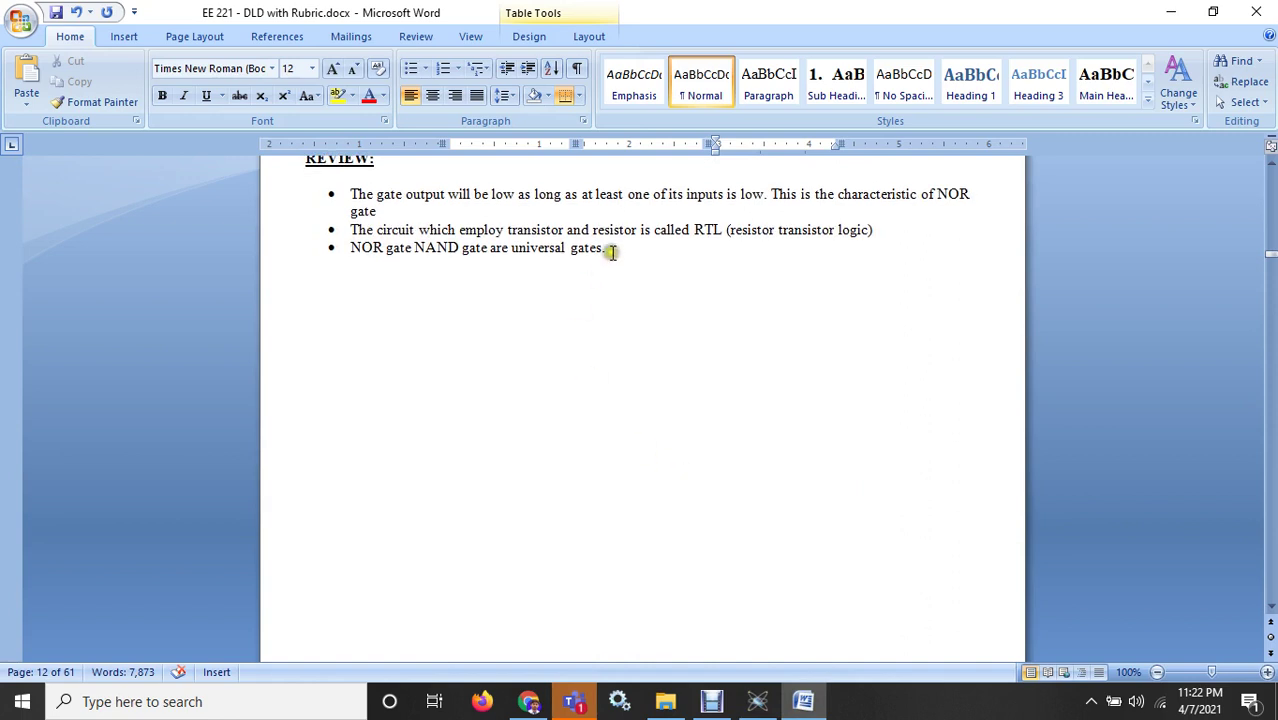
{"action": "left_click_drag", "start_coordinate": [612, 252], "coordinate": [357, 252]}
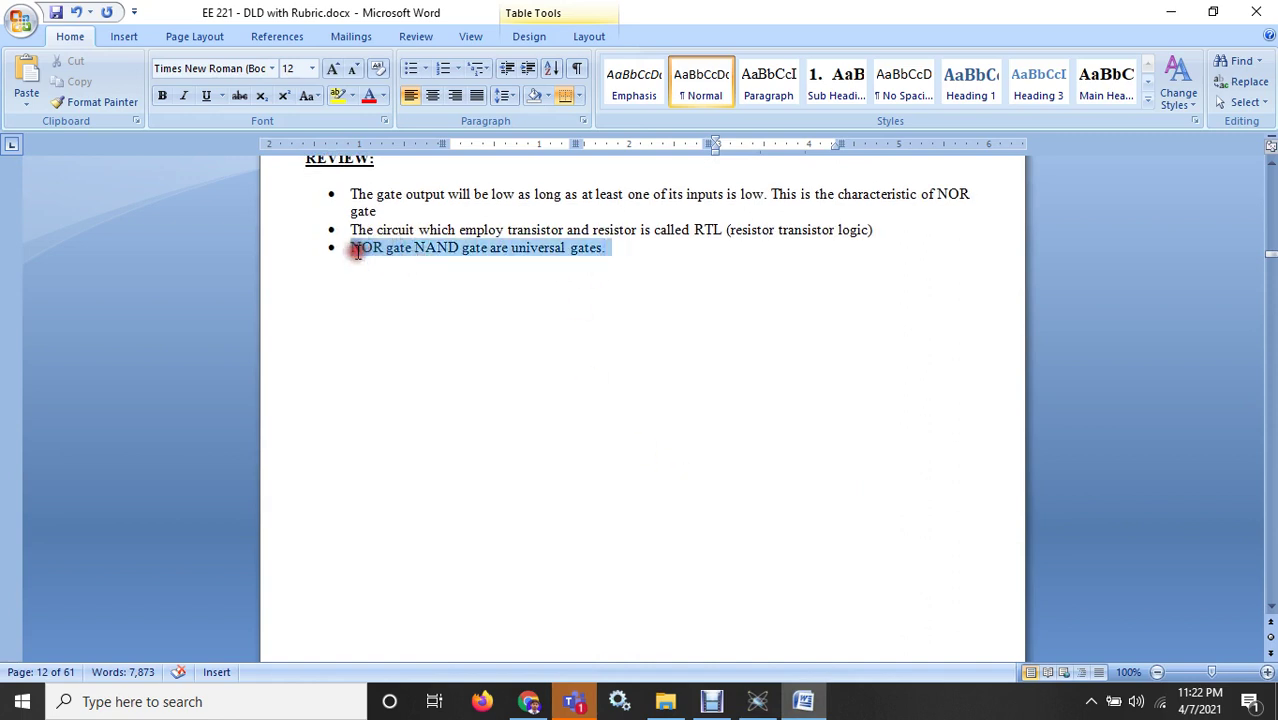
{"action": "left_click", "coordinate": [653, 372]}
{"action": "scroll", "coordinate": [656, 374], "scroll_direction": "down", "scroll_amount": 5}
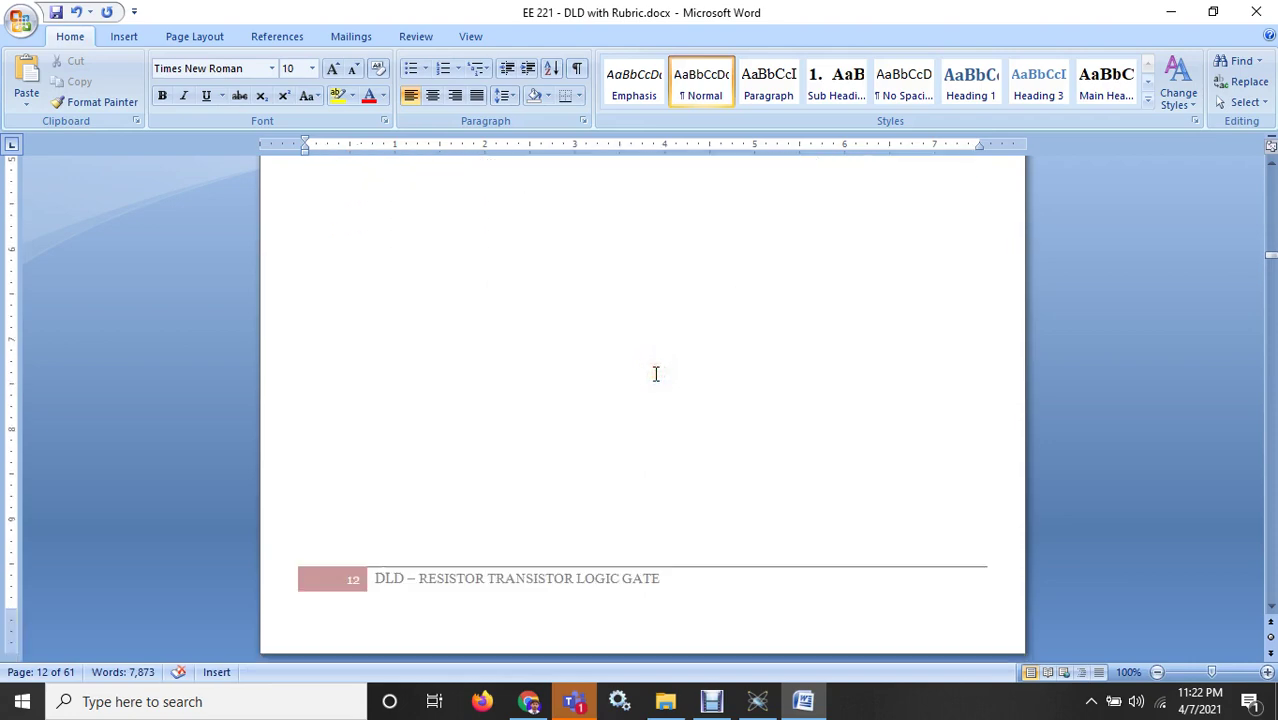
{"action": "scroll", "coordinate": [656, 373], "scroll_direction": "down", "scroll_amount": 10}
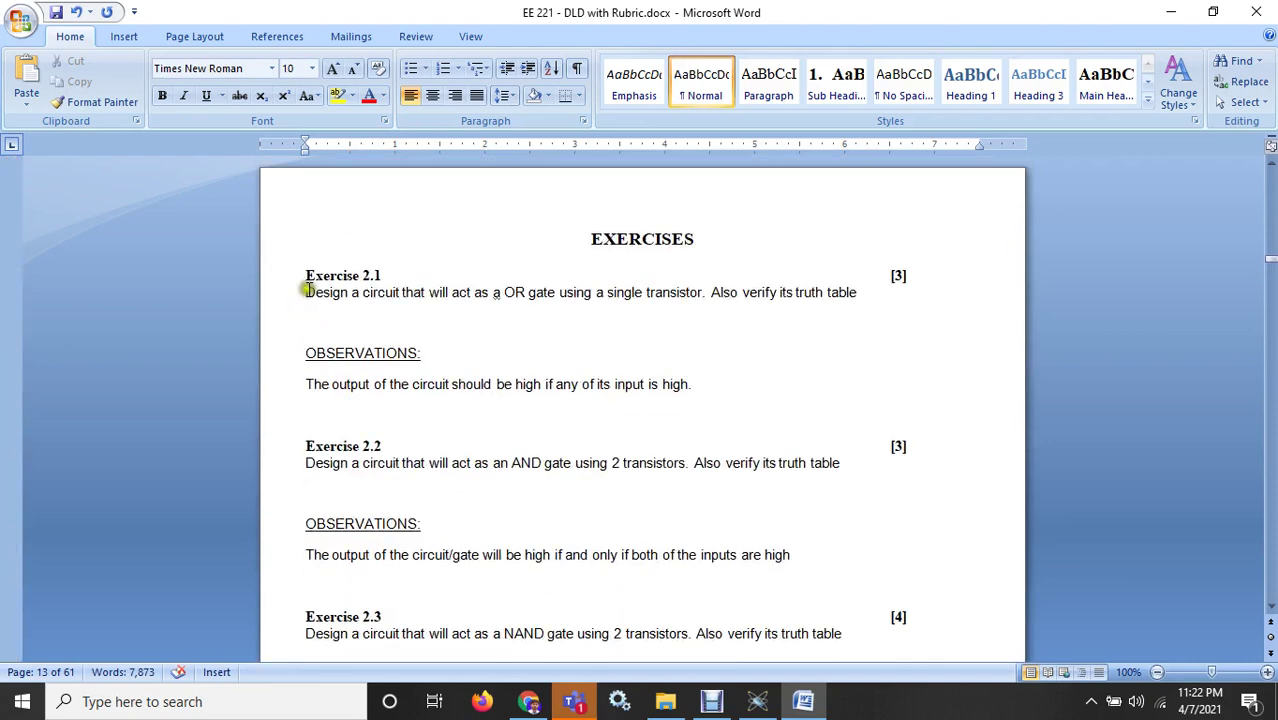
Read Exercises 2.1 to 2.3, highlighting the OR, AND and NAND gate design tasks, and dismiss the chat notification.
{"action": "left_click_drag", "start_coordinate": [305, 292], "coordinate": [844, 298]}
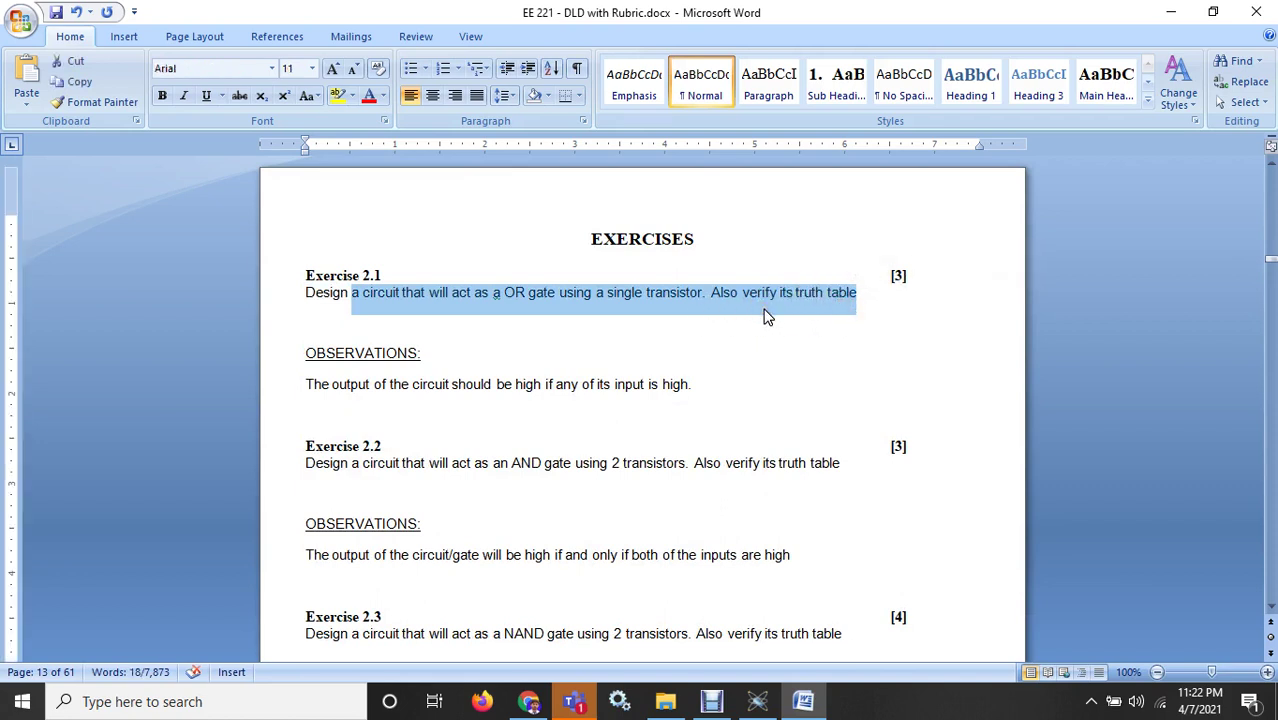
{"action": "left_click", "coordinate": [608, 318]}
{"action": "left_click_drag", "start_coordinate": [510, 460], "coordinate": [685, 463]}
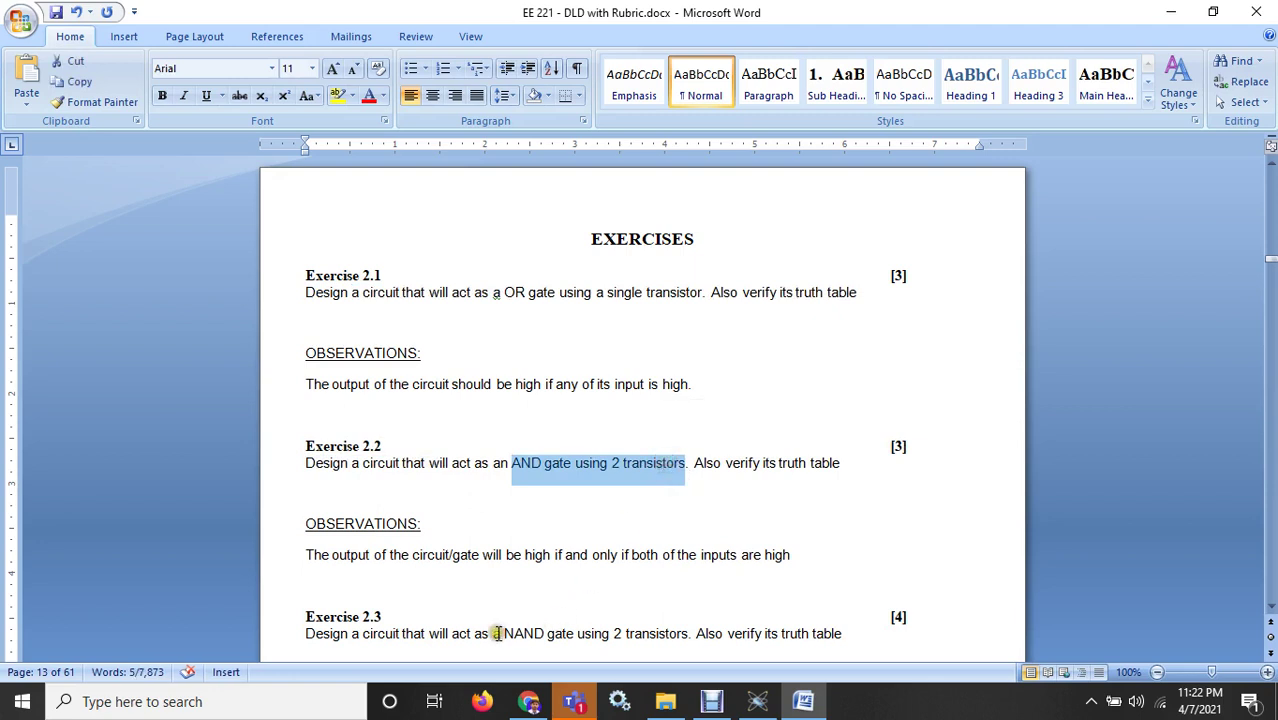
{"action": "left_click_drag", "start_coordinate": [492, 633], "coordinate": [640, 640]}
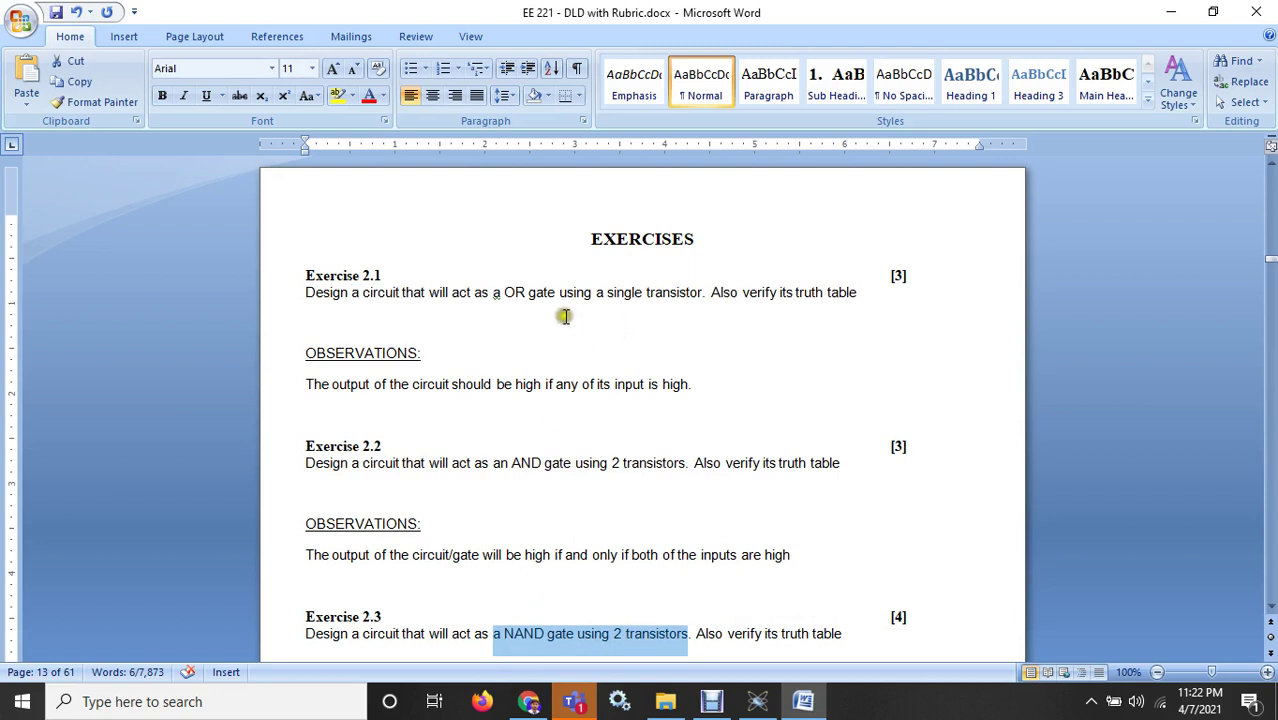
{"action": "left_click_drag", "start_coordinate": [307, 290], "coordinate": [805, 294]}
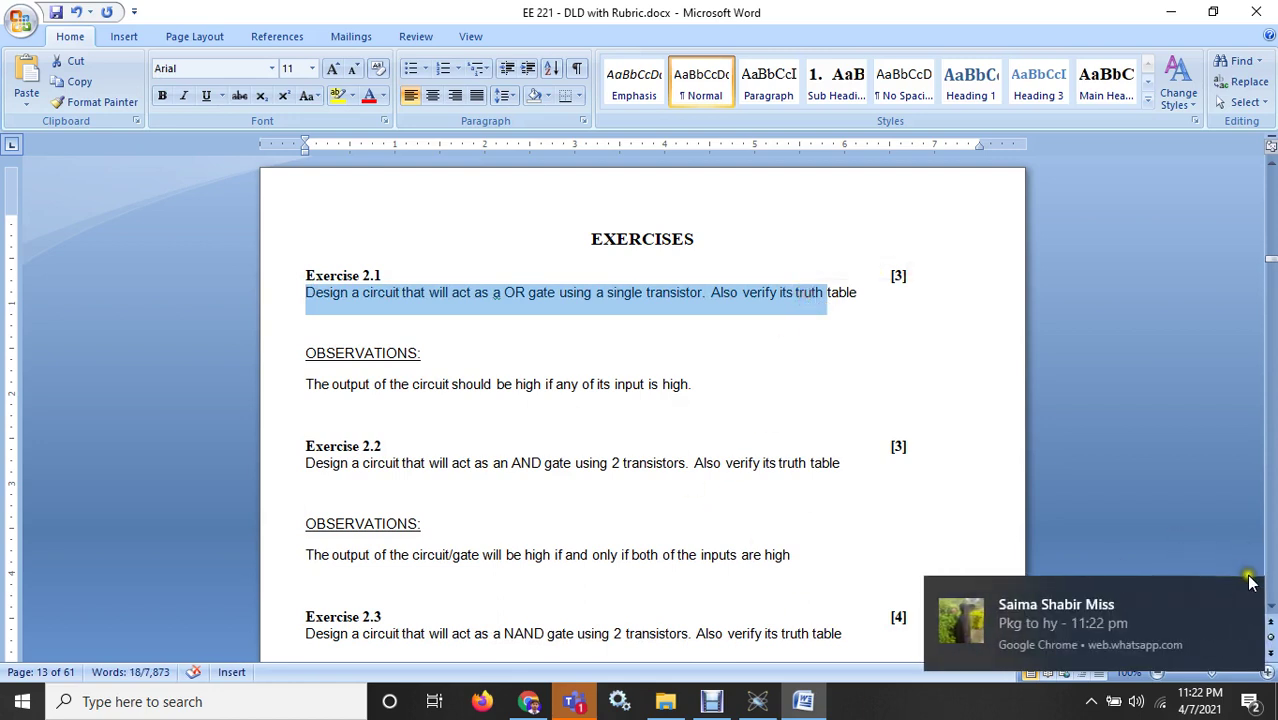
{"action": "left_click", "coordinate": [1249, 595]}
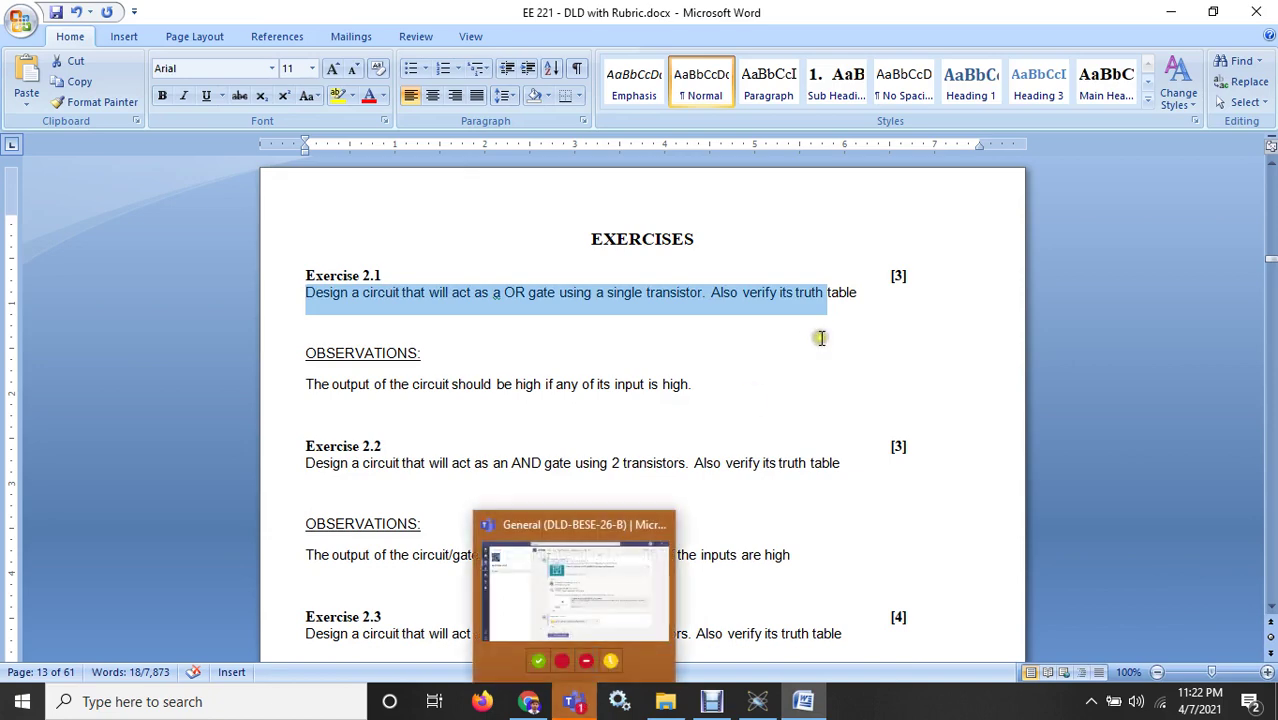
Switch to Proteus and delete the Q2 branch with SW1, R1, its DC generator and the connected emitter wiring.
{"action": "left_click", "coordinate": [757, 701]}
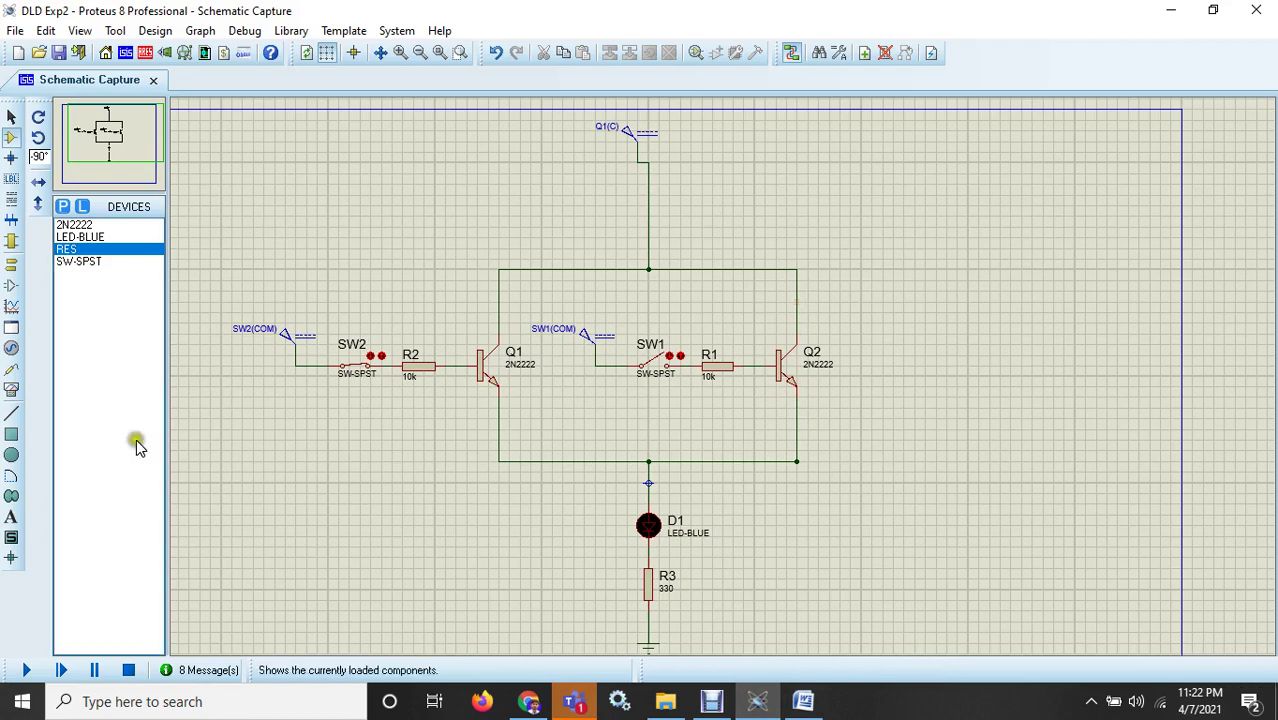
{"action": "left_click", "coordinate": [11, 117]}
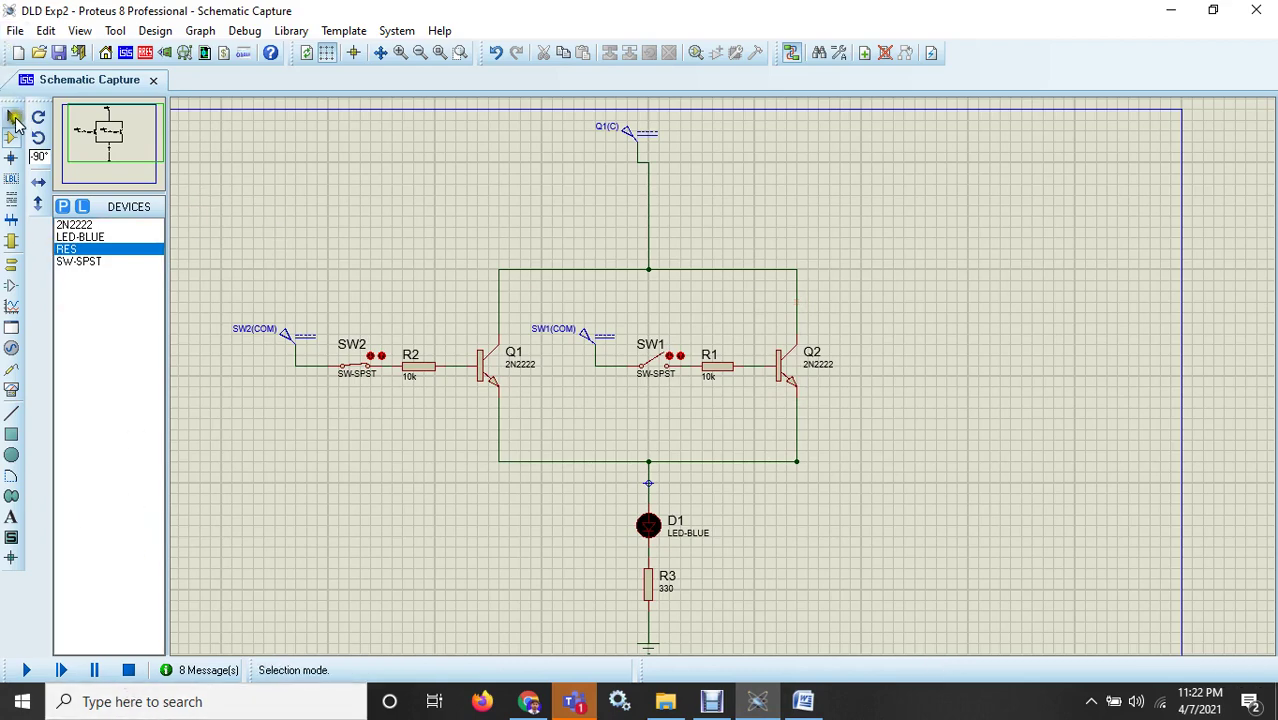
{"action": "left_click_drag", "start_coordinate": [882, 206], "coordinate": [590, 498]}
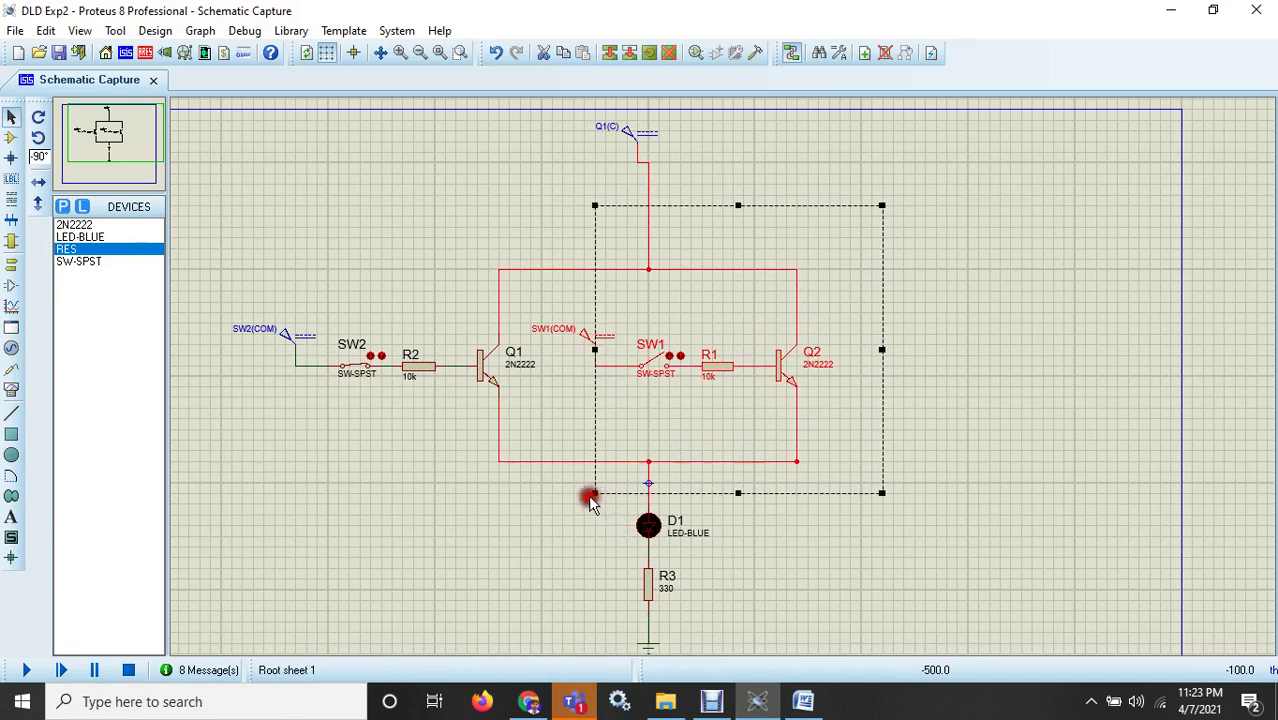
{"action": "key", "text": "Delete"}
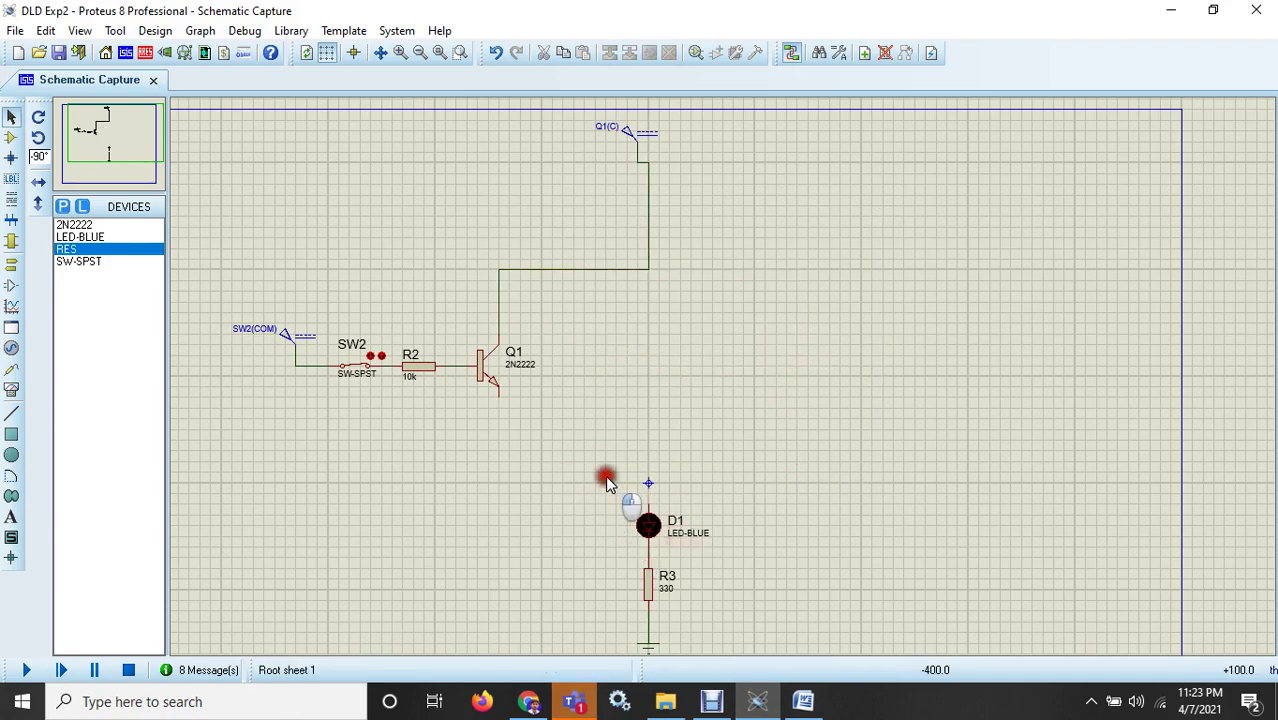
Move the LED, 330 resistor and ground directly below Q1 and wire Q1's emitter to the LED.
{"action": "left_click_drag", "start_coordinate": [607, 480], "coordinate": [493, 545]}
{"action": "left_click", "coordinate": [697, 420]}
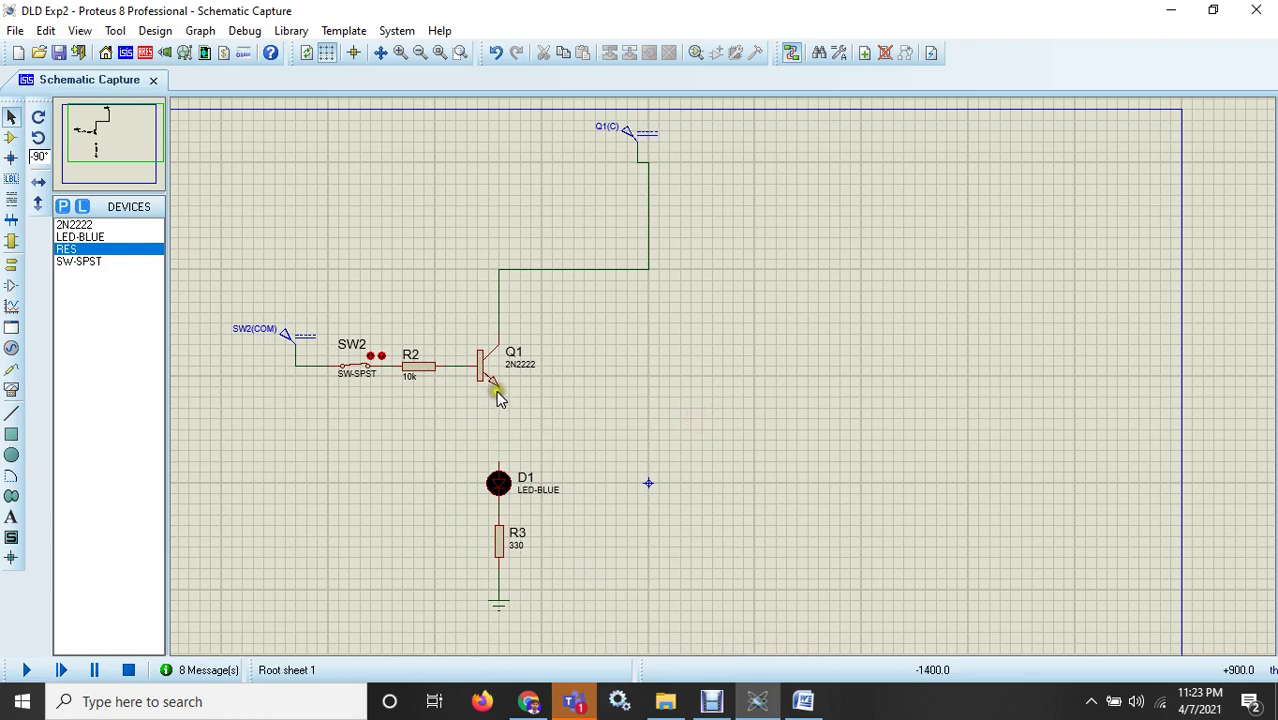
{"action": "left_click_drag", "start_coordinate": [498, 398], "coordinate": [502, 455]}
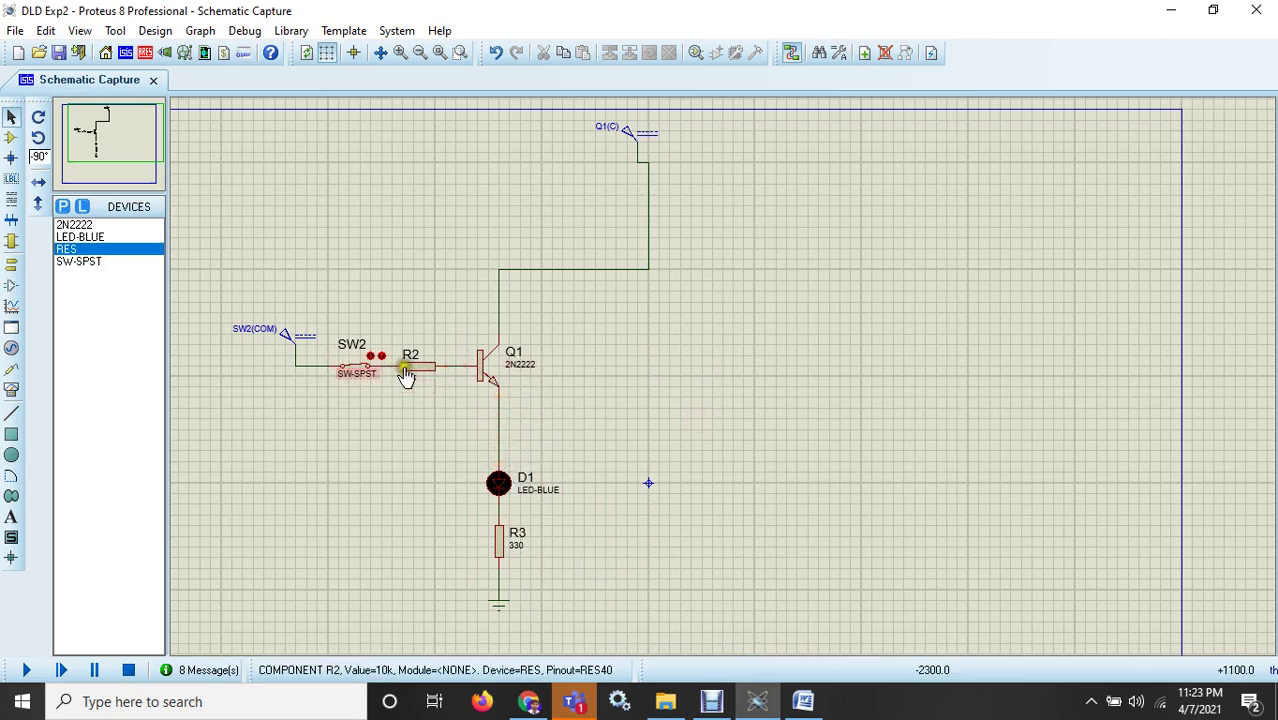
Place a horizontal RES resistor below R2 and wire its end to Q1's base node.
{"action": "left_click", "coordinate": [71, 249]}
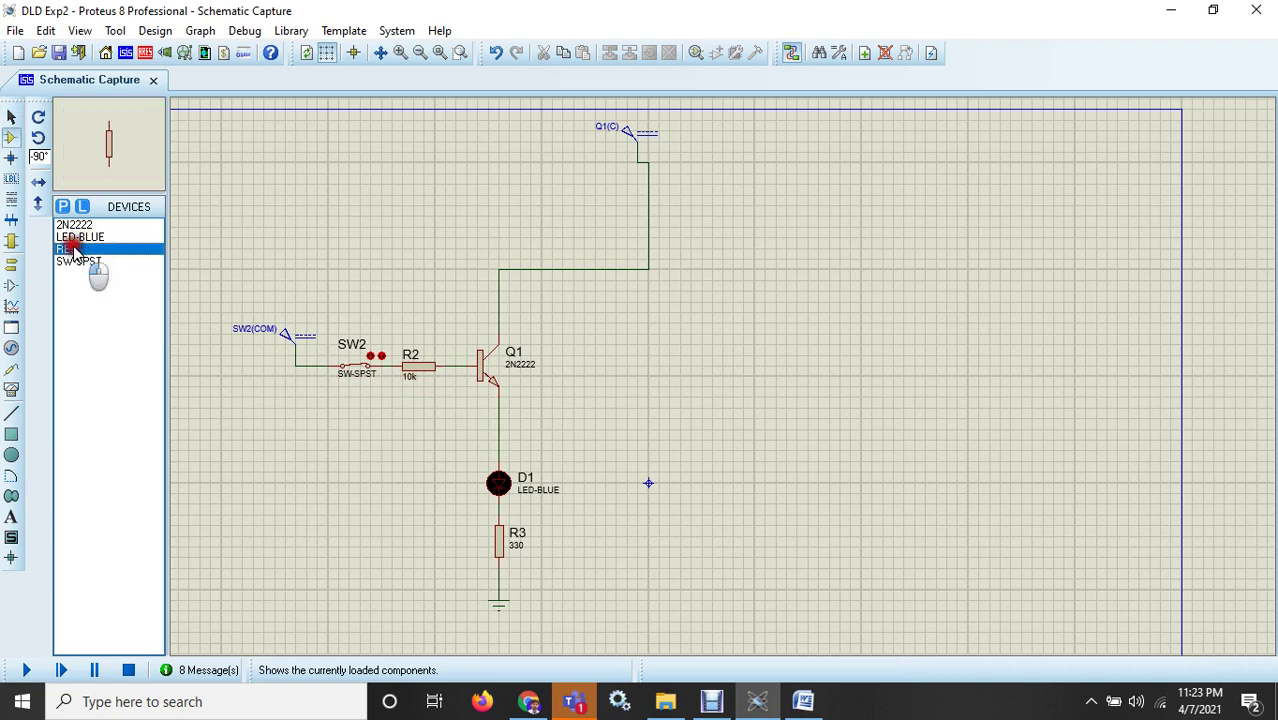
{"action": "left_click", "coordinate": [40, 140]}
{"action": "left_click", "coordinate": [391, 436]}
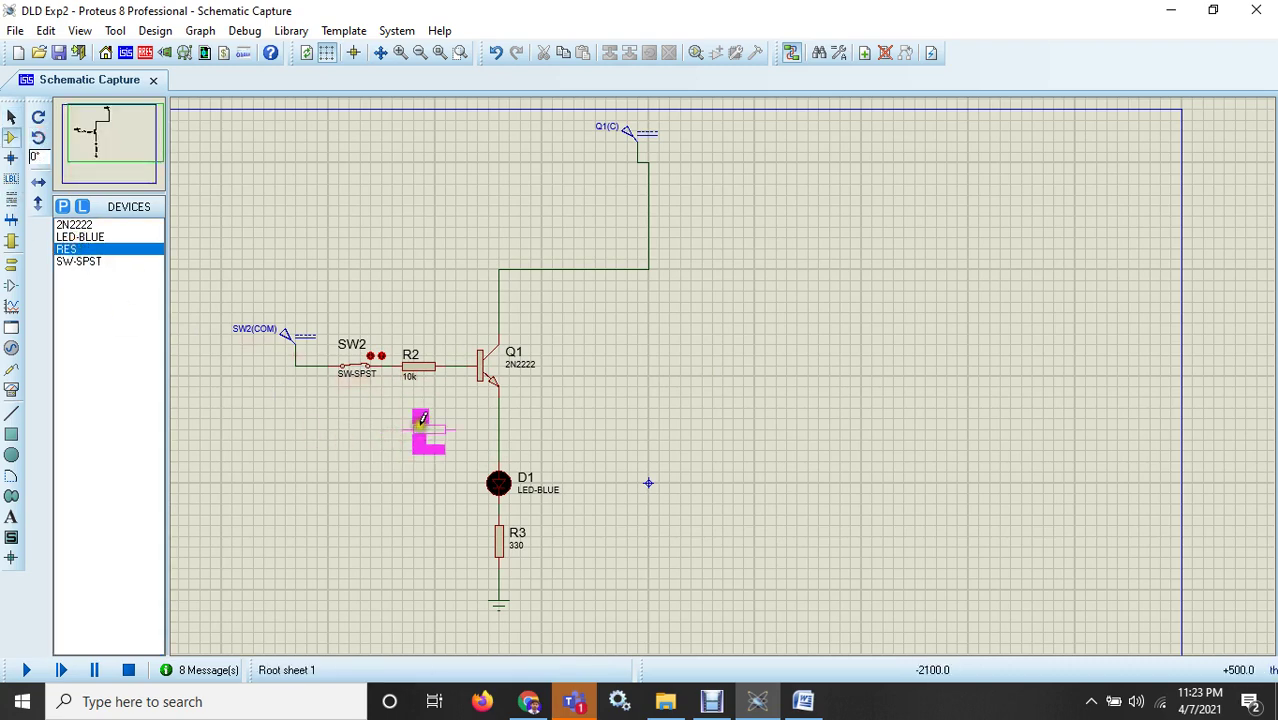
{"action": "left_click", "coordinate": [418, 428]}
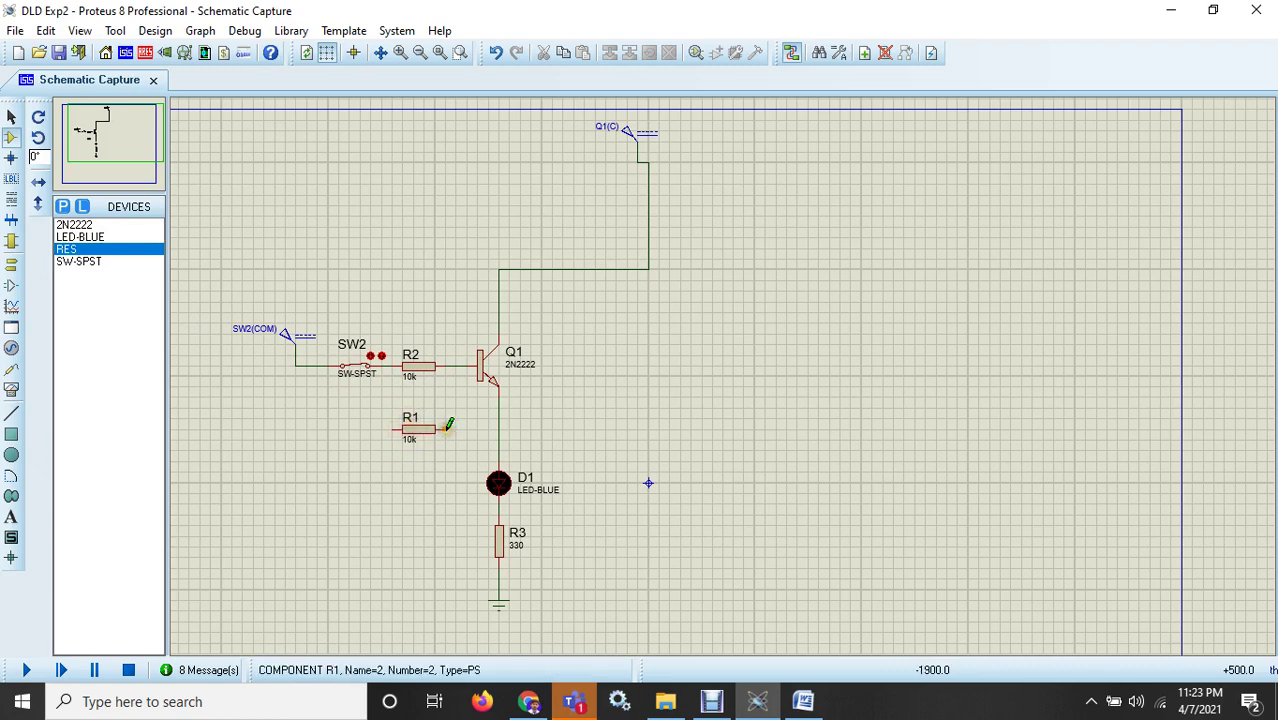
{"action": "left_click", "coordinate": [448, 428]}
{"action": "left_click", "coordinate": [456, 367]}
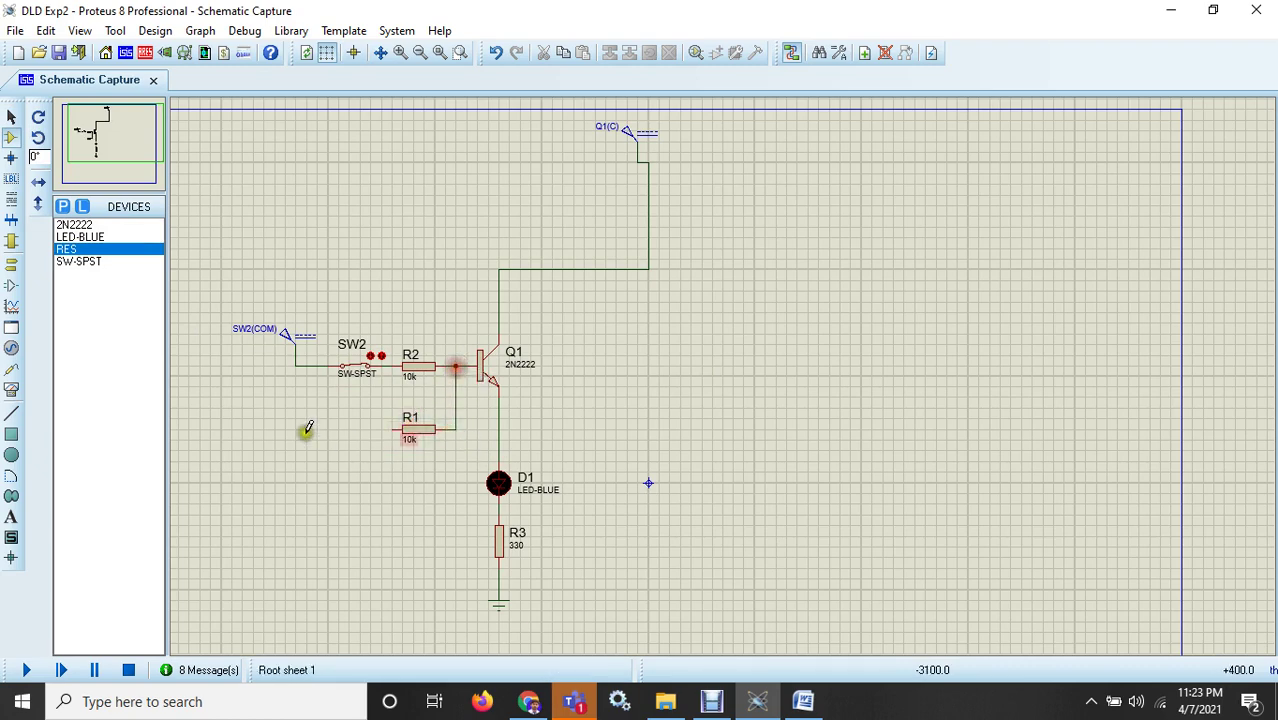
Place a SW-SPST switch in line with the lower base resistor and wire it to the DC generator feeding SW2.
{"action": "left_click", "coordinate": [70, 261]}
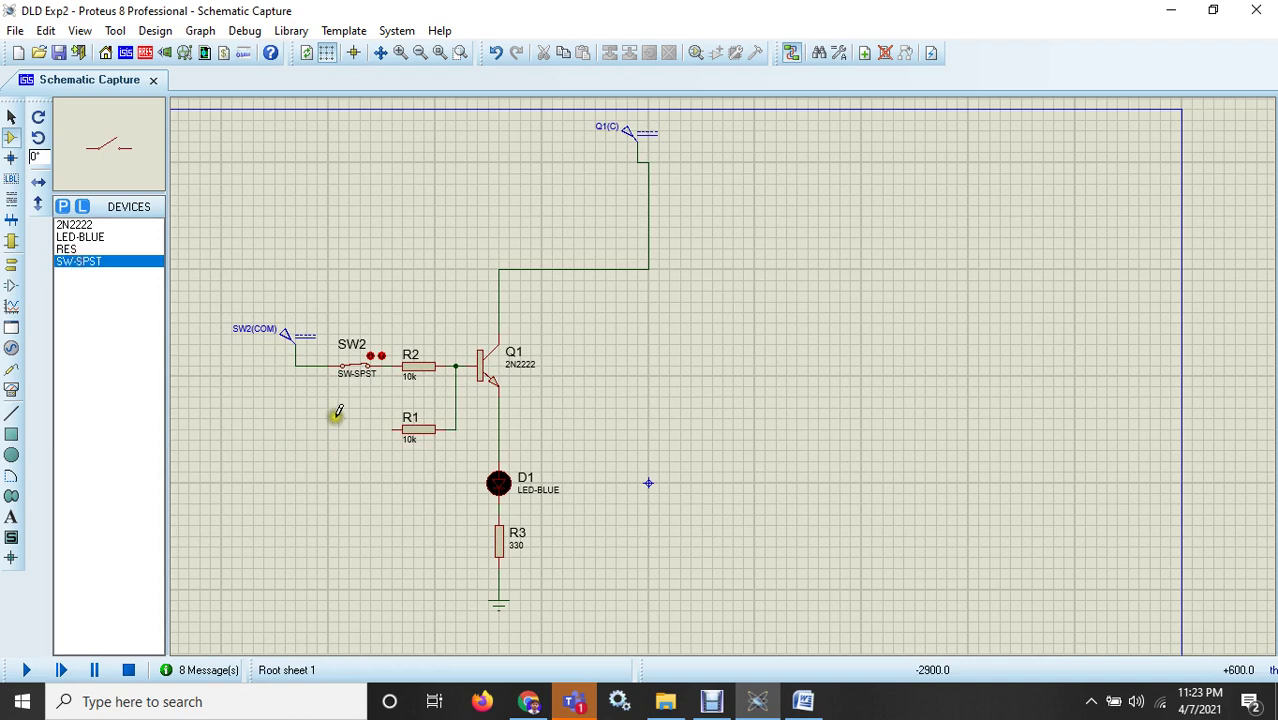
{"action": "left_click", "coordinate": [338, 413]}
{"action": "left_click", "coordinate": [355, 423]}
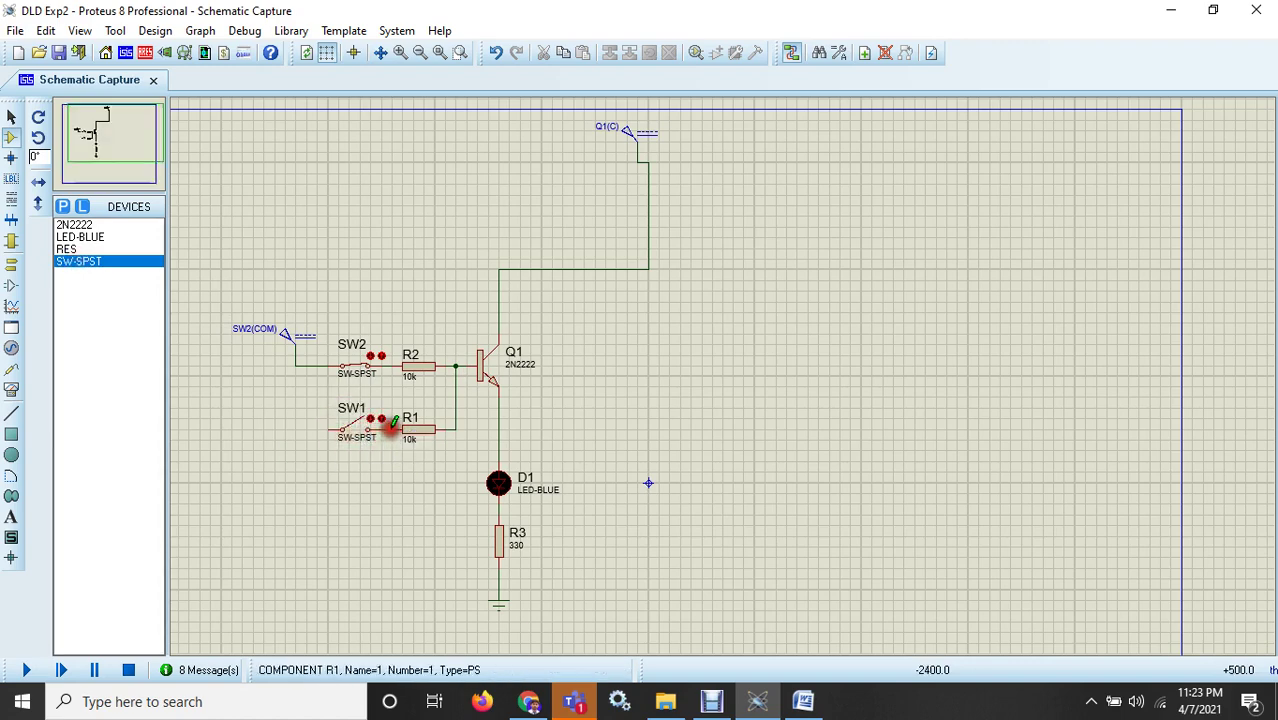
{"action": "left_click", "coordinate": [328, 425]}
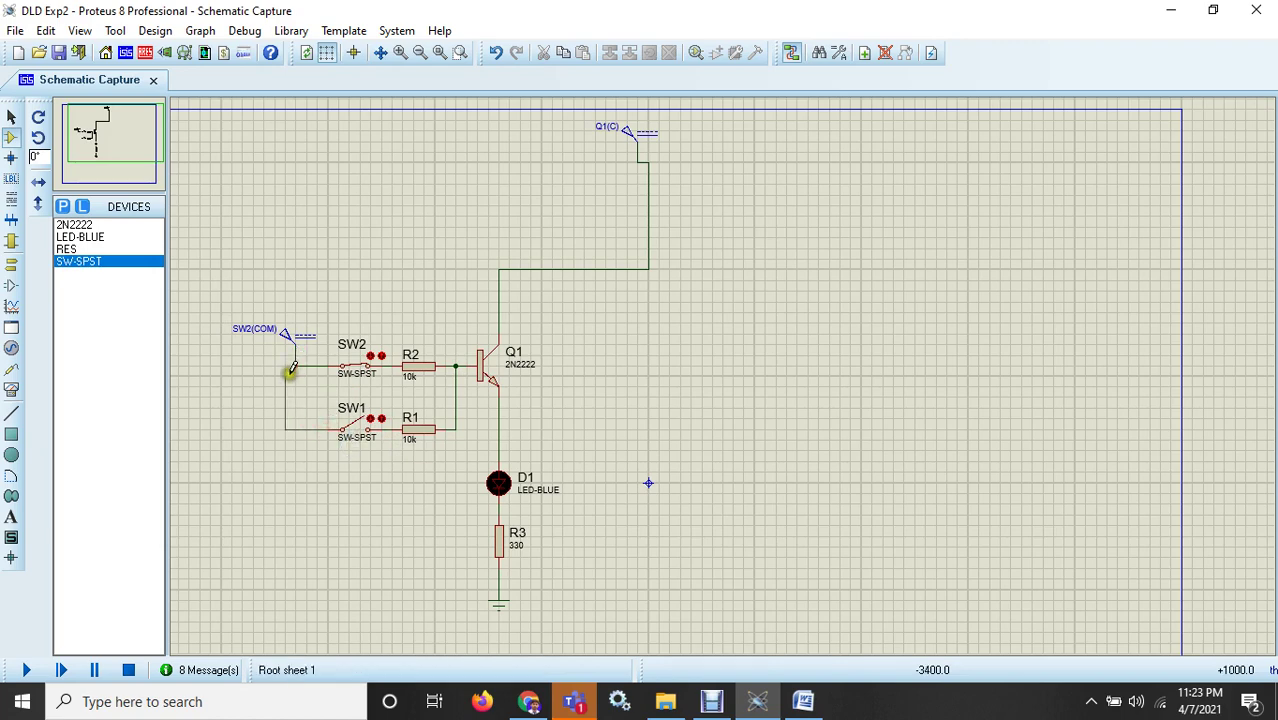
{"action": "left_click", "coordinate": [297, 361]}
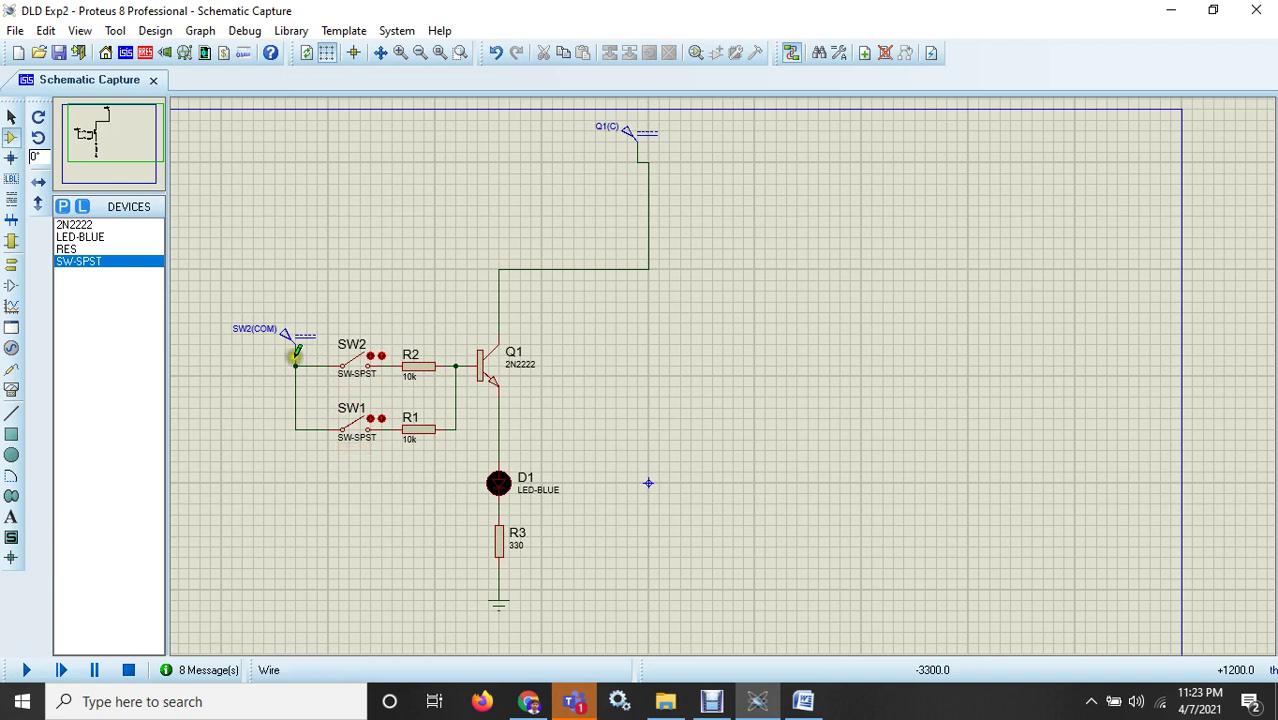
Move the Q1(C) DC generator and its wire to just above Q1's collector, straightening the connection.
{"action": "left_click", "coordinate": [11, 117]}
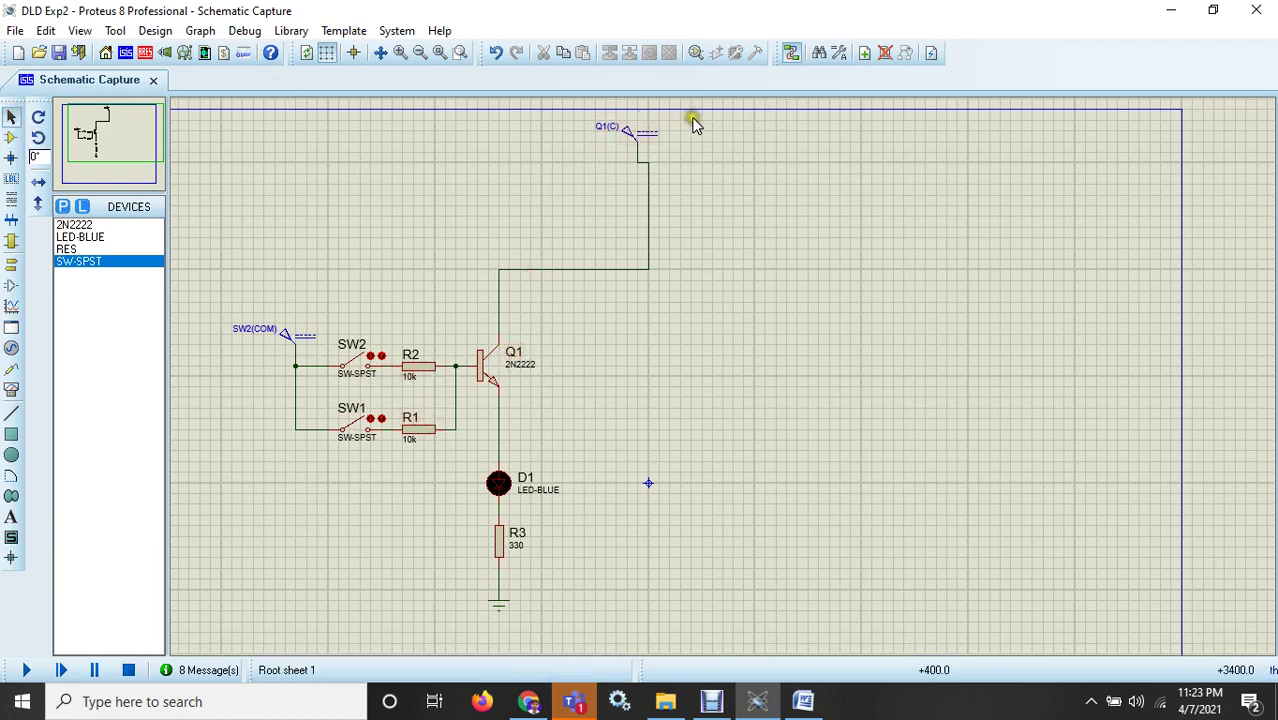
{"action": "left_click_drag", "start_coordinate": [691, 119], "coordinate": [477, 280]}
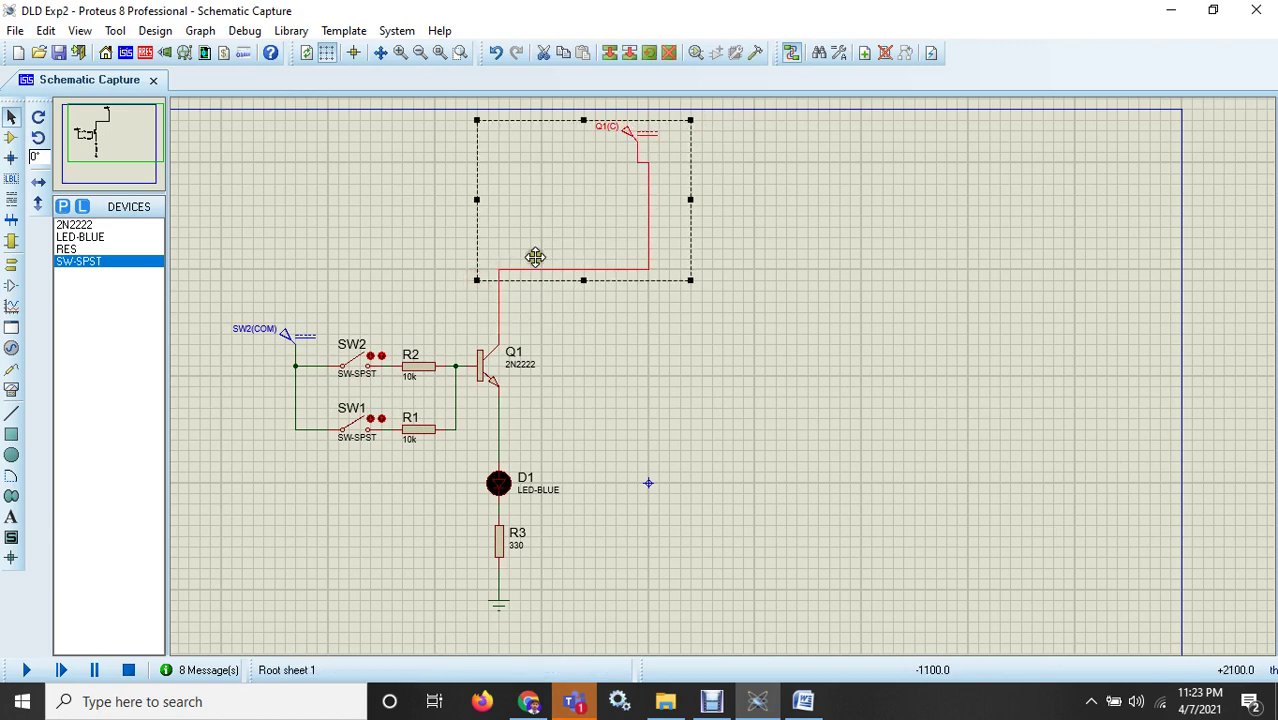
{"action": "left_click_drag", "start_coordinate": [648, 218], "coordinate": [527, 224]}
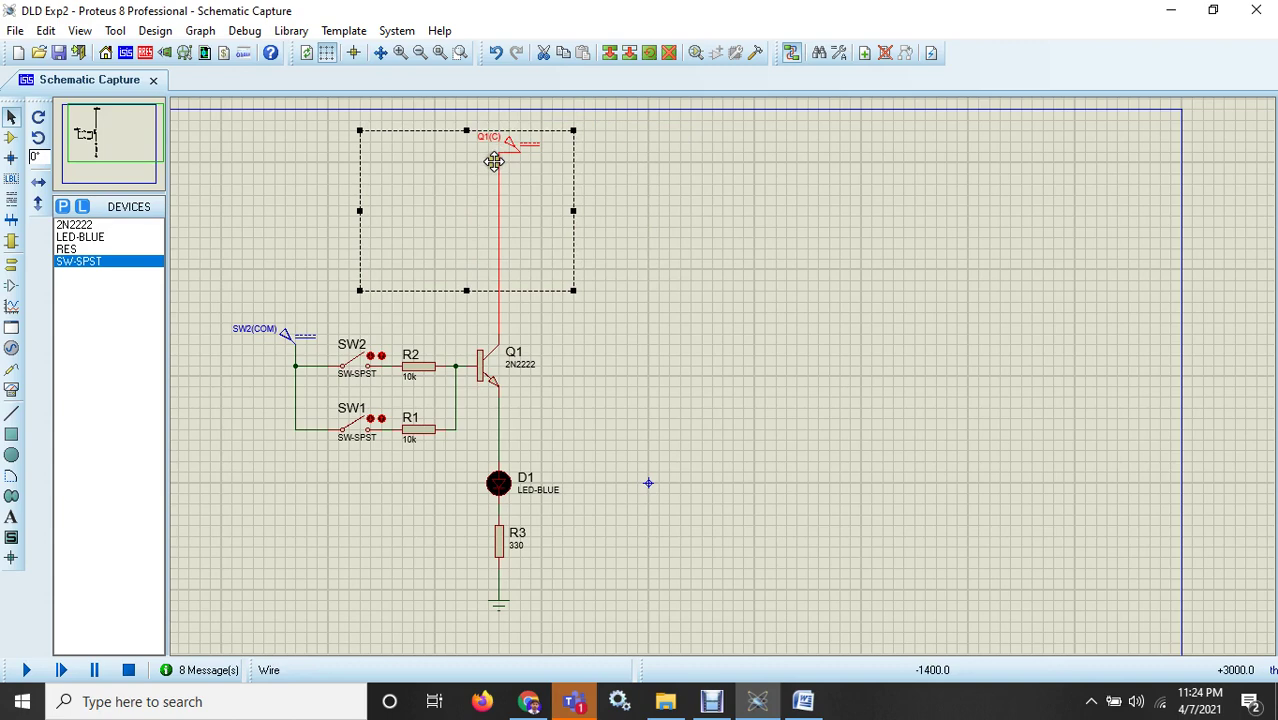
{"action": "left_click_drag", "start_coordinate": [497, 132], "coordinate": [487, 224]}
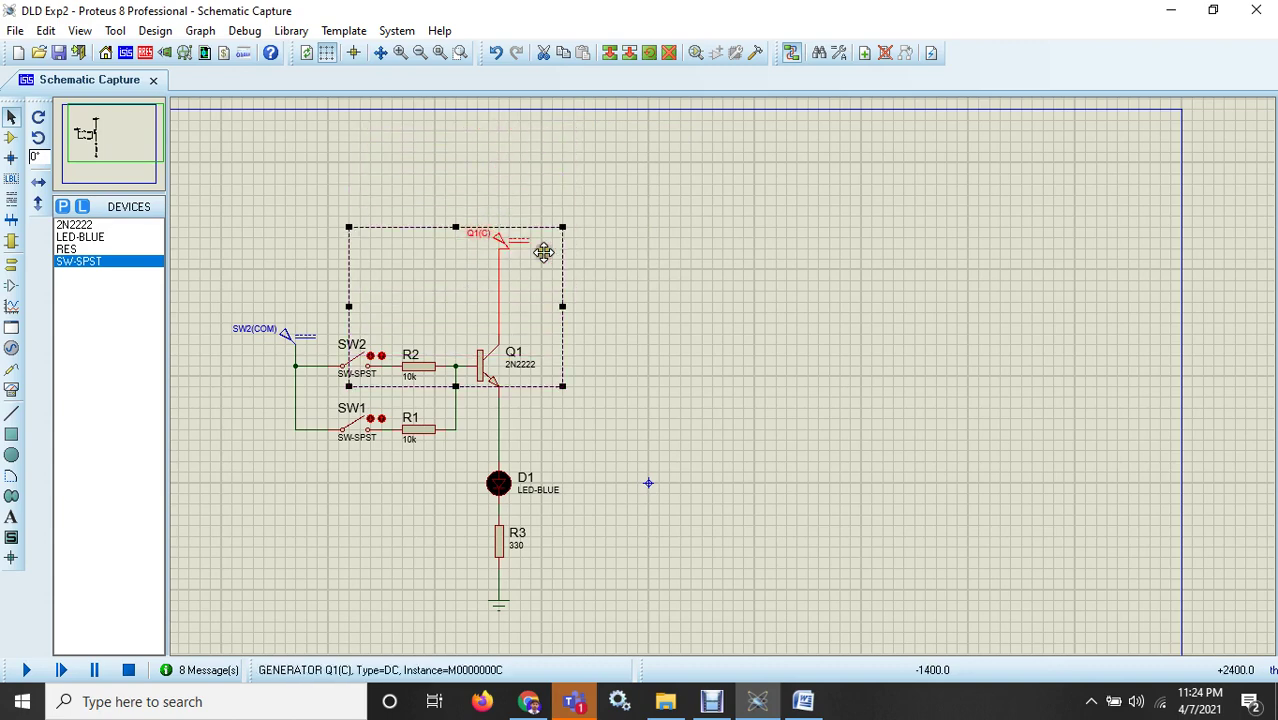
{"action": "left_click", "coordinate": [675, 303]}
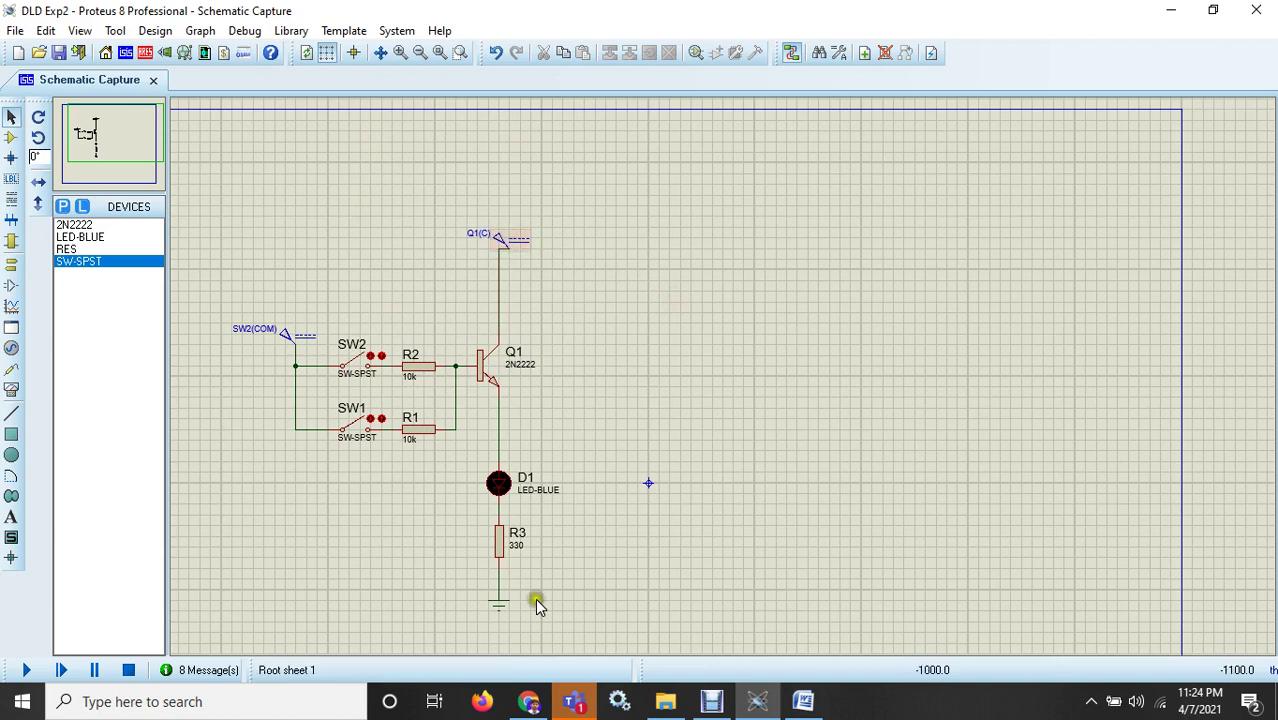
Simulate the circuit and test the LED with SW1 alone, SW2 alone, both switches and neither switch closed.
{"action": "left_click", "coordinate": [26, 670]}
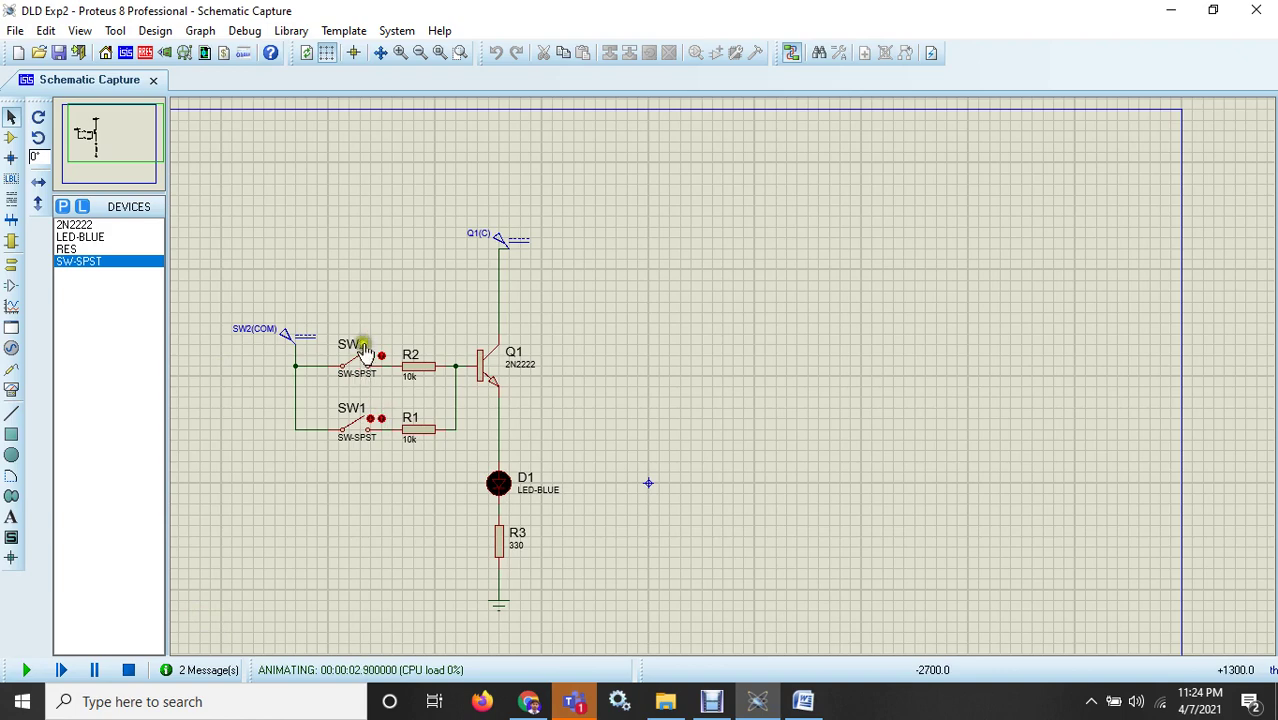
{"action": "left_click", "coordinate": [373, 422]}
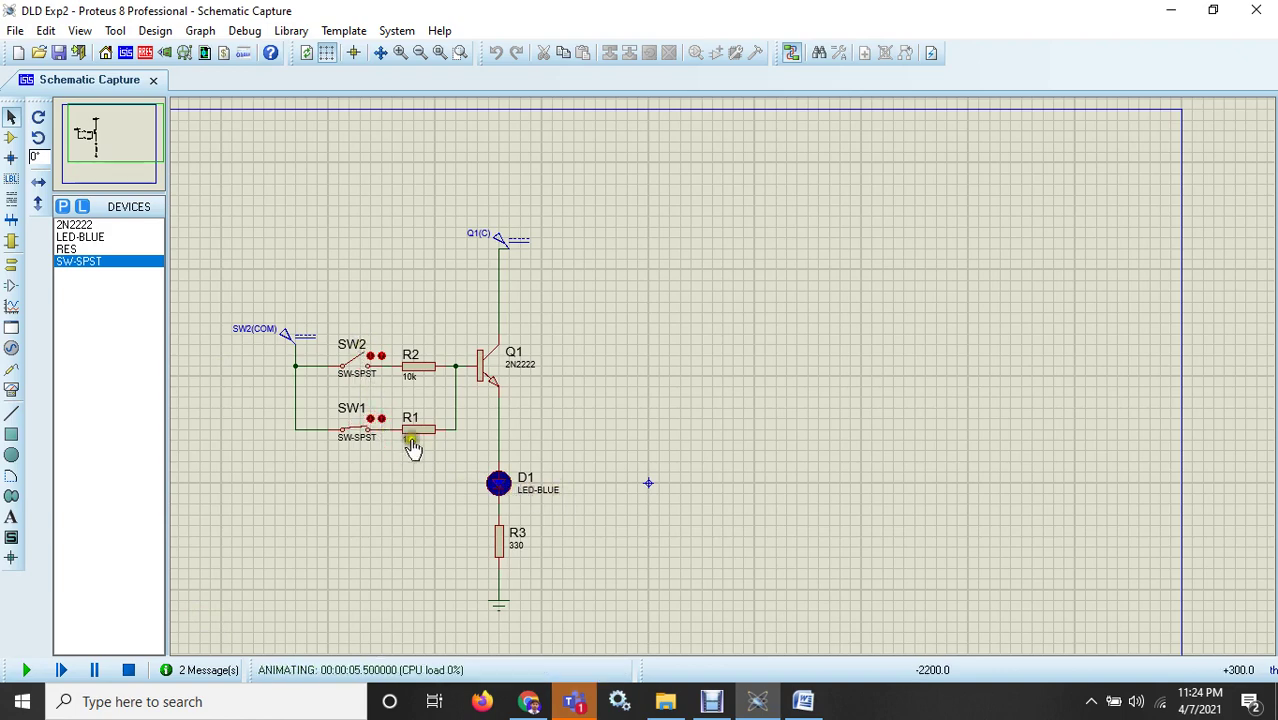
{"action": "left_click", "coordinate": [383, 424]}
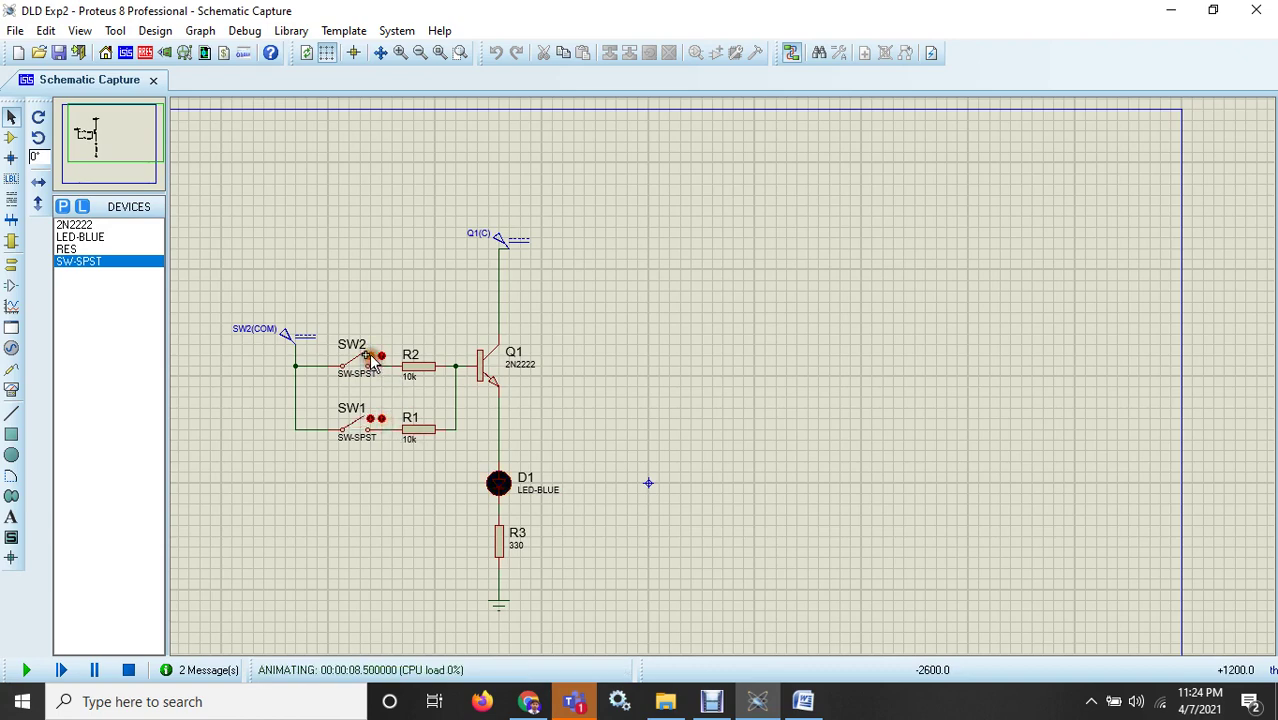
{"action": "left_click", "coordinate": [371, 358]}
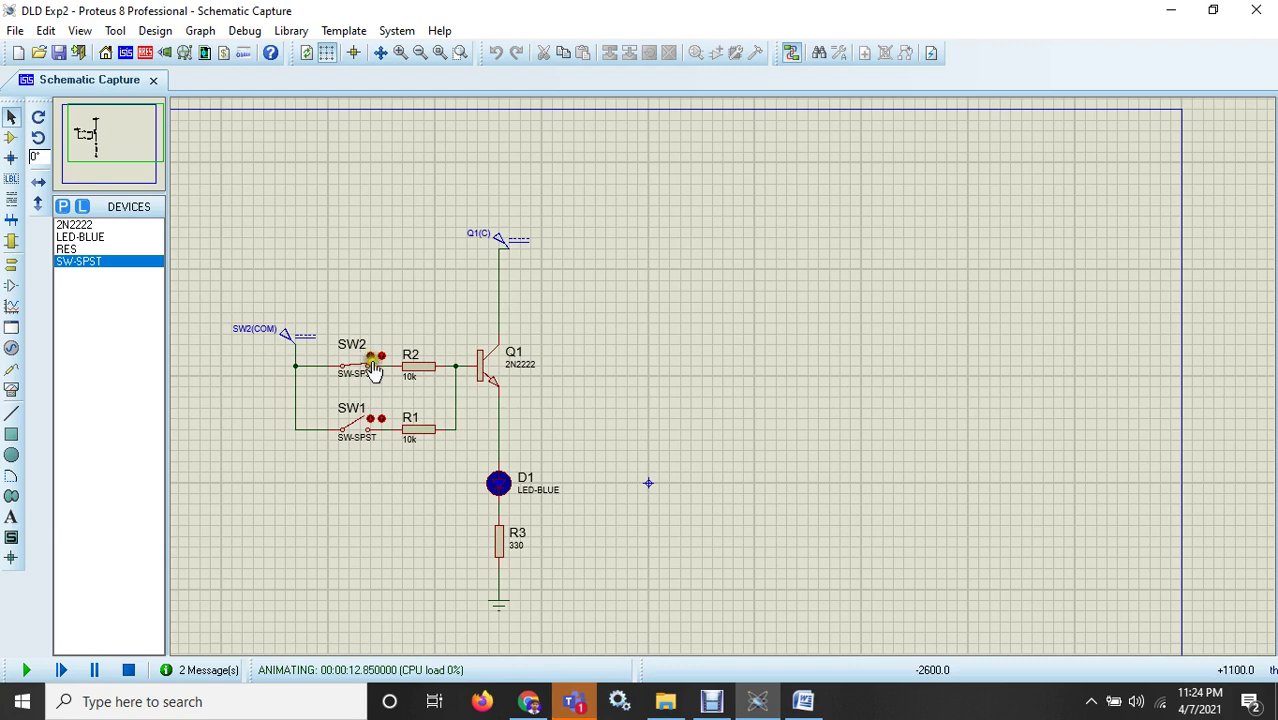
{"action": "left_click", "coordinate": [372, 425]}
{"action": "left_click", "coordinate": [381, 355]}
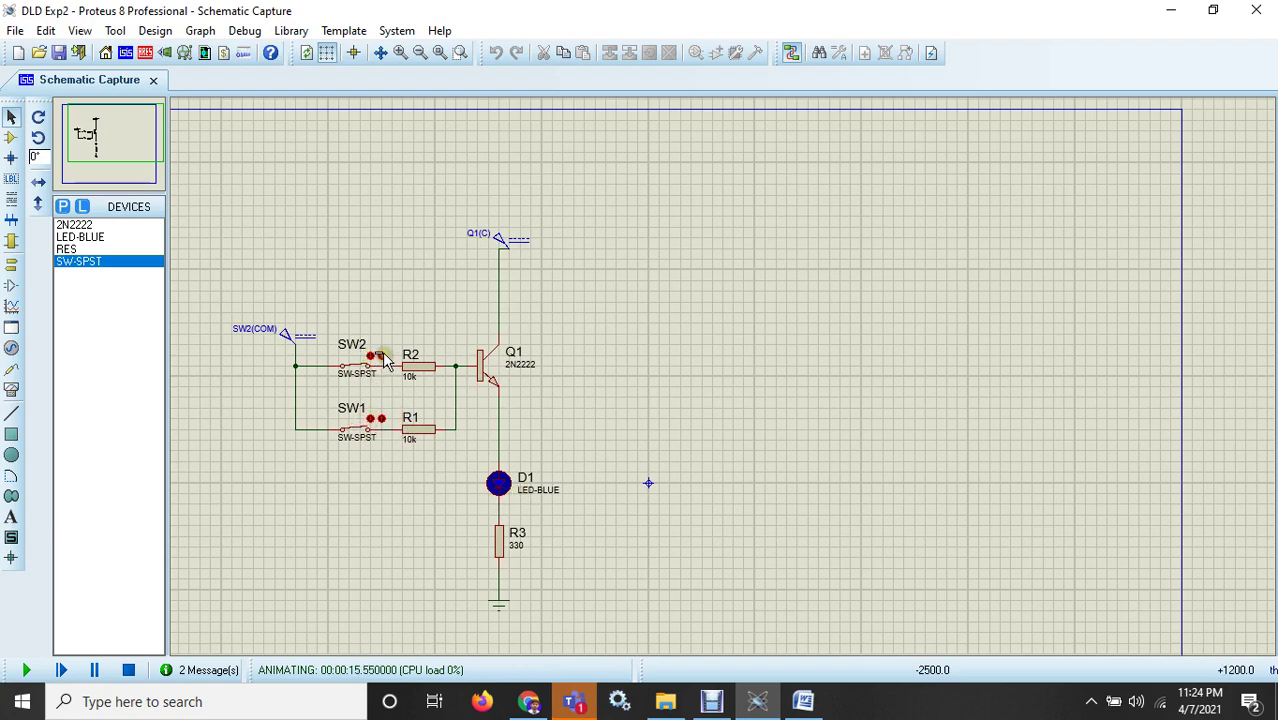
{"action": "left_click", "coordinate": [378, 420]}
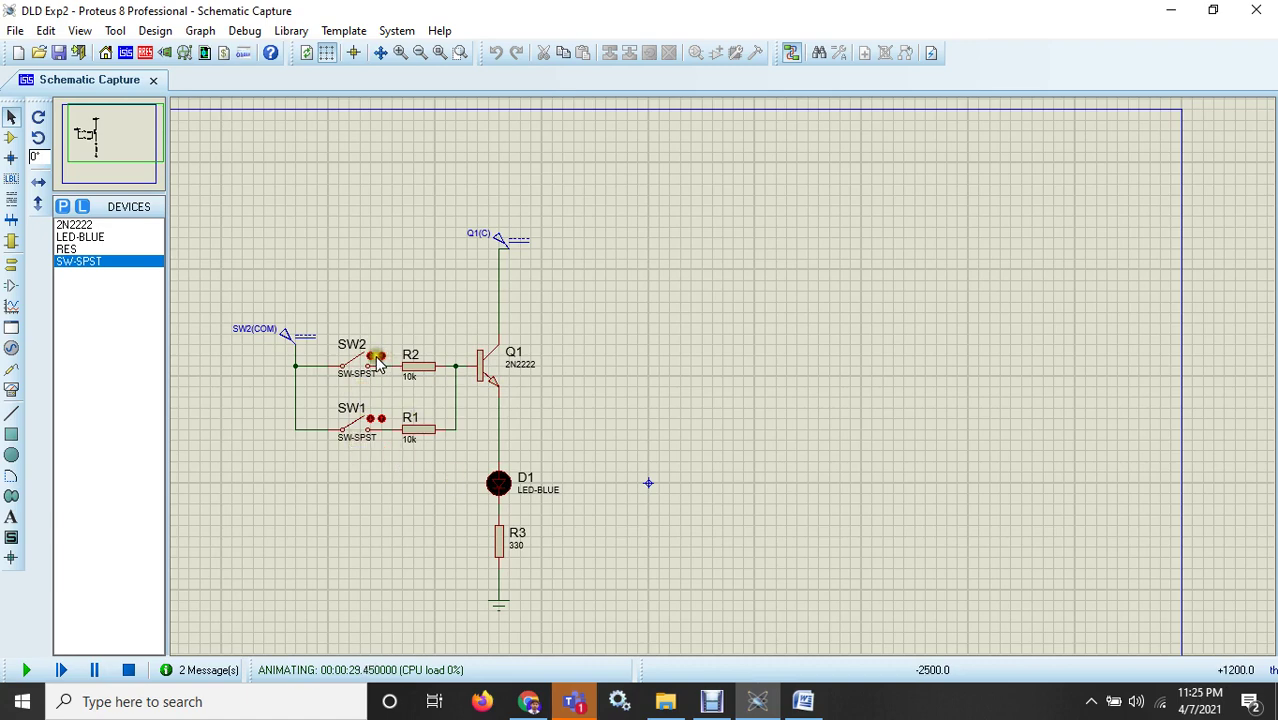
{"action": "left_click", "coordinate": [375, 358]}
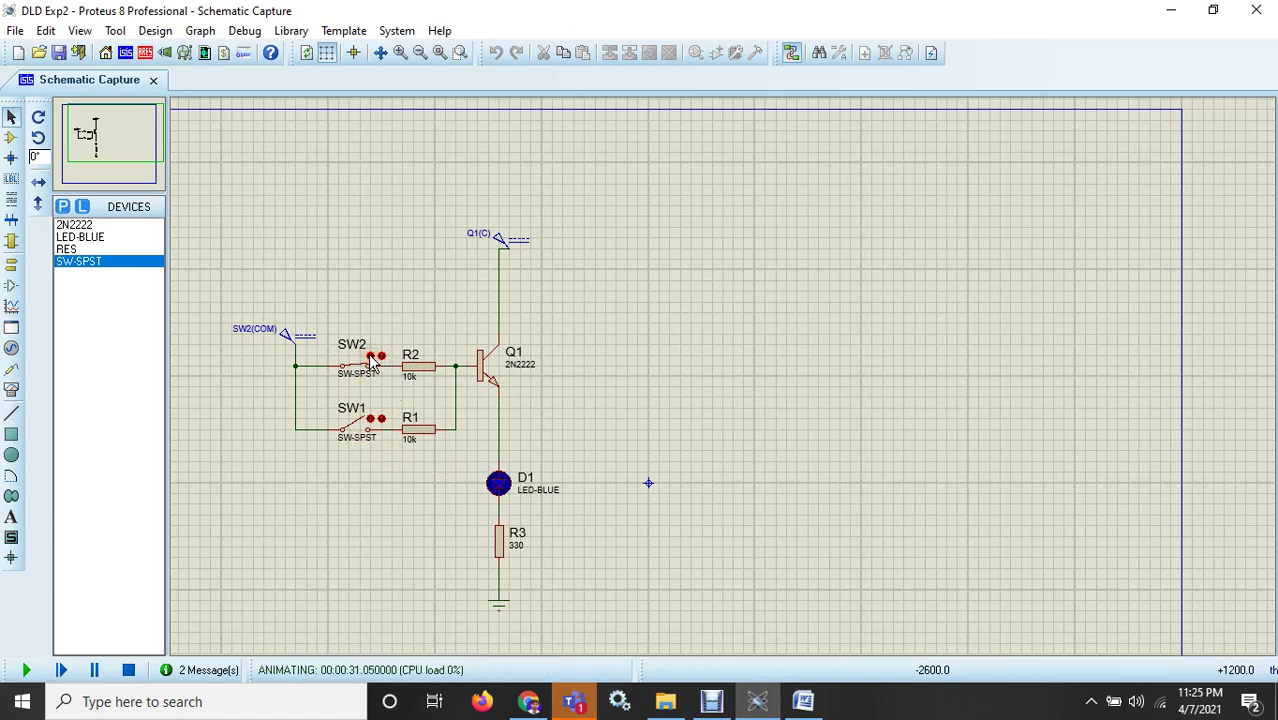